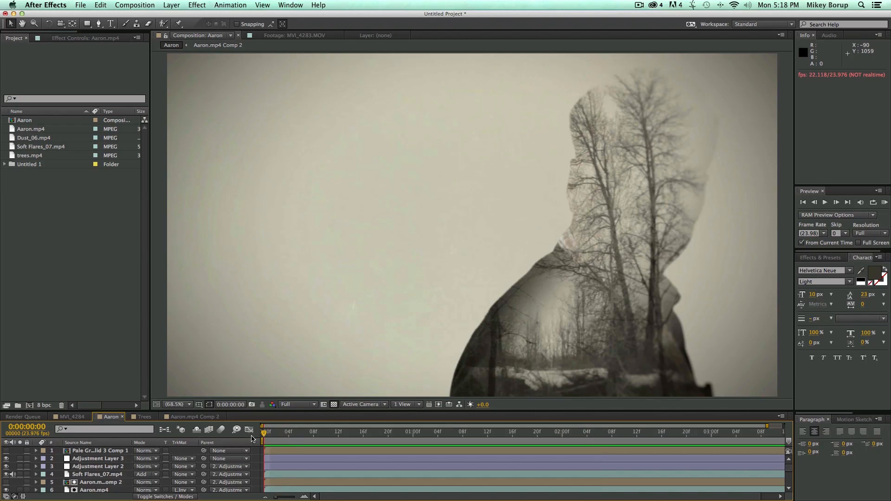
- Create a new composition Comp 3 and add the Aaron.mp4 green-screen footage to it
{"action": "key", "text": "super+n"}
{"action": "key", "text": "Return"}
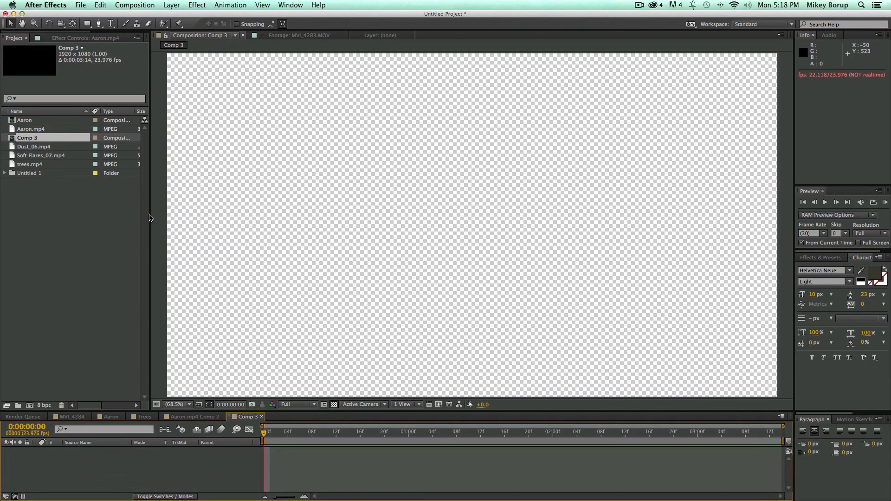
{"action": "left_click", "coordinate": [21, 132]}
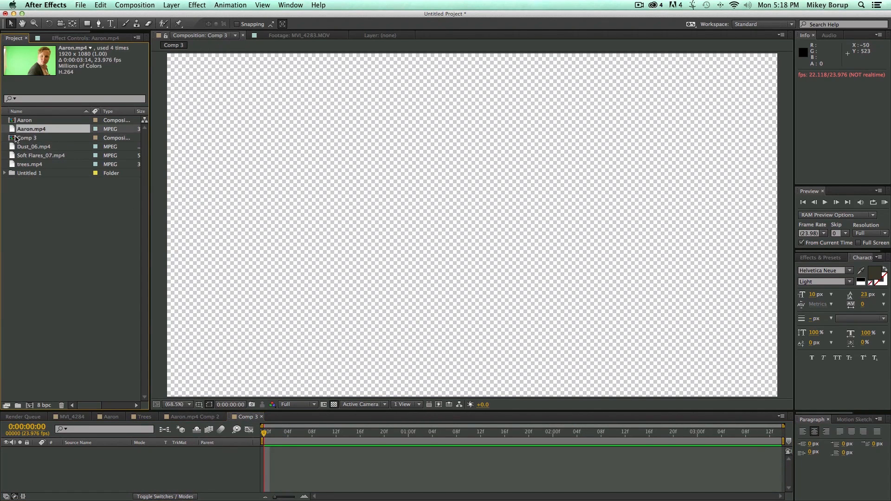
{"action": "left_click", "coordinate": [21, 148]}
{"action": "left_click", "coordinate": [21, 131]}
{"action": "left_click_drag", "start_coordinate": [31, 129], "coordinate": [472, 226]}
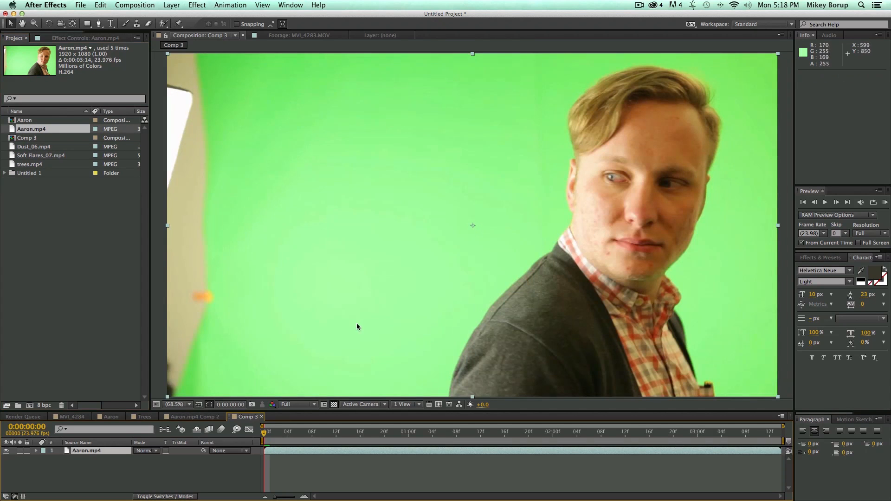
- Add trees.mp4 above Aaron.mp4, briefly hiding it to check the man underneath
{"action": "left_click_drag", "start_coordinate": [150, 413], "coordinate": [153, 329]}
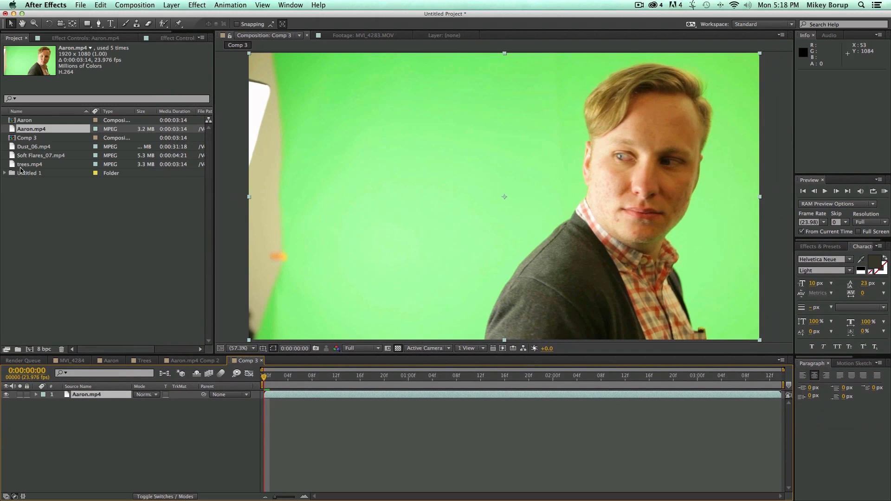
{"action": "left_click_drag", "start_coordinate": [28, 164], "coordinate": [503, 200]}
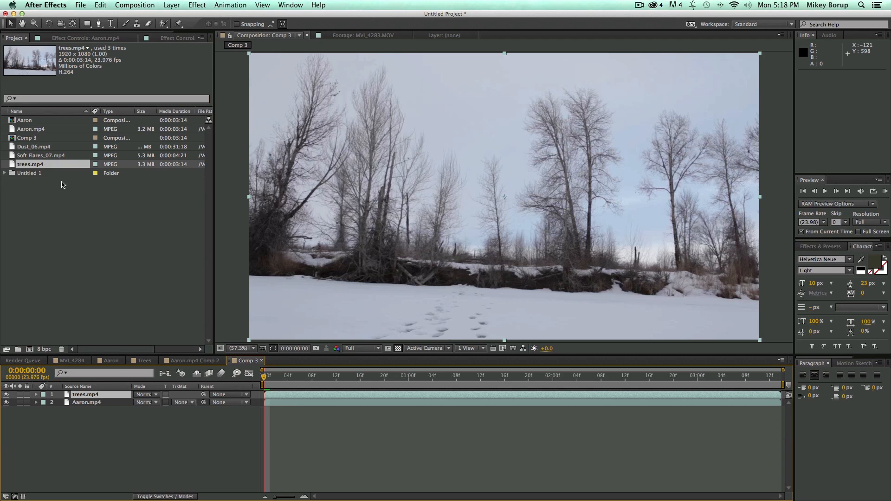
{"action": "left_click", "coordinate": [5, 394]}
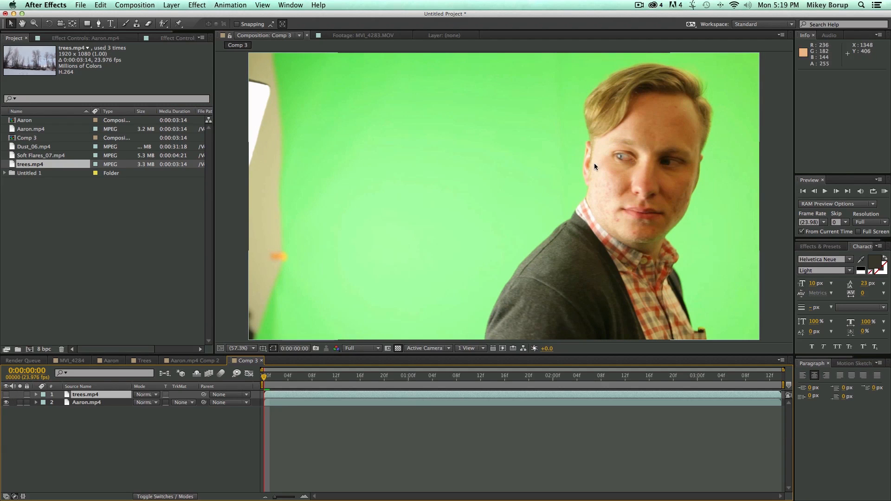
{"action": "left_click", "coordinate": [6, 394]}
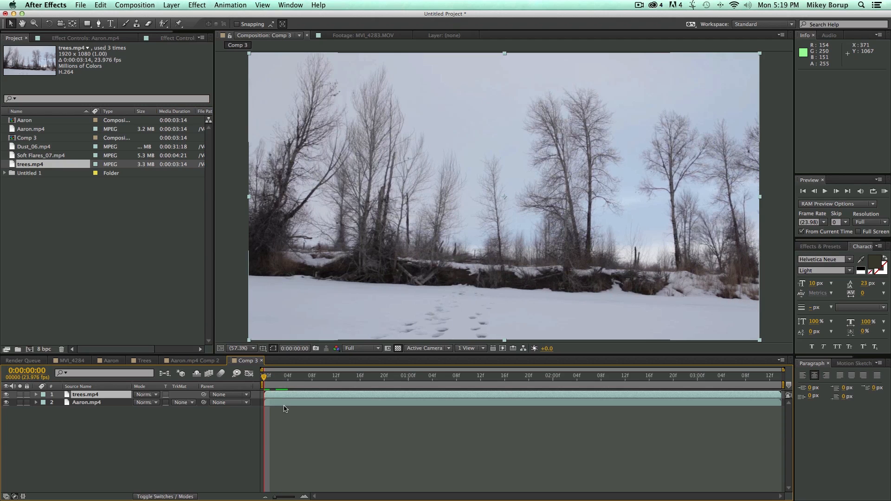
- Pre-compose the trees layer into a composition named Trees and open it
{"action": "left_click_drag", "start_coordinate": [287, 377], "coordinate": [444, 377]}
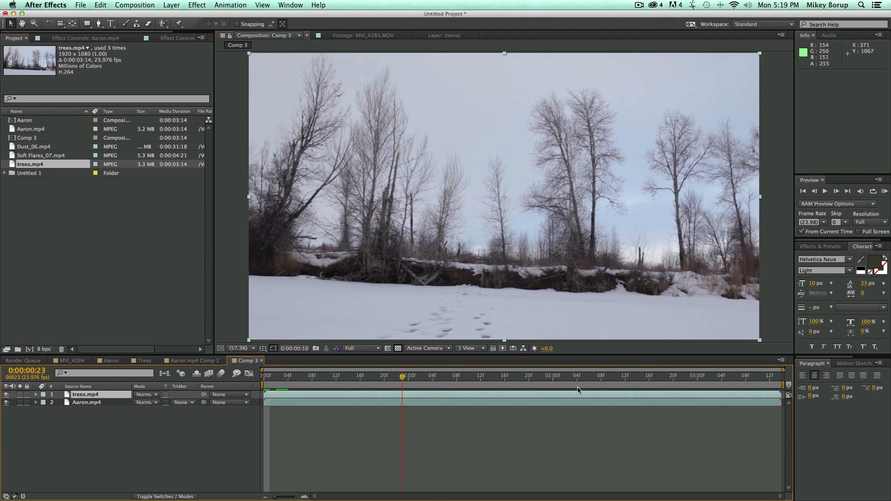
{"action": "mouse_move", "coordinate": [445, 377]}
{"action": "left_mouse_down"}
{"action": "mouse_move", "coordinate": [775, 377]}
{"action": "mouse_move", "coordinate": [265, 377]}
{"action": "left_mouse_up"}
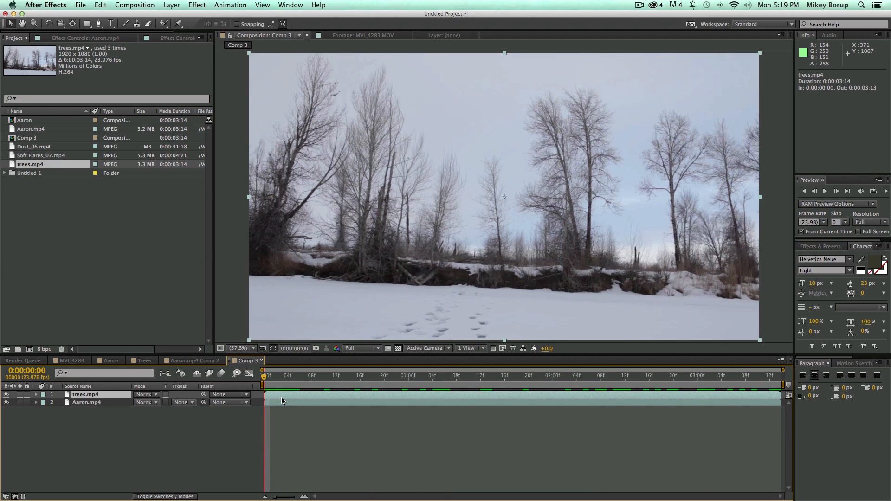
{"action": "key", "text": "ctrl+shift+c"}
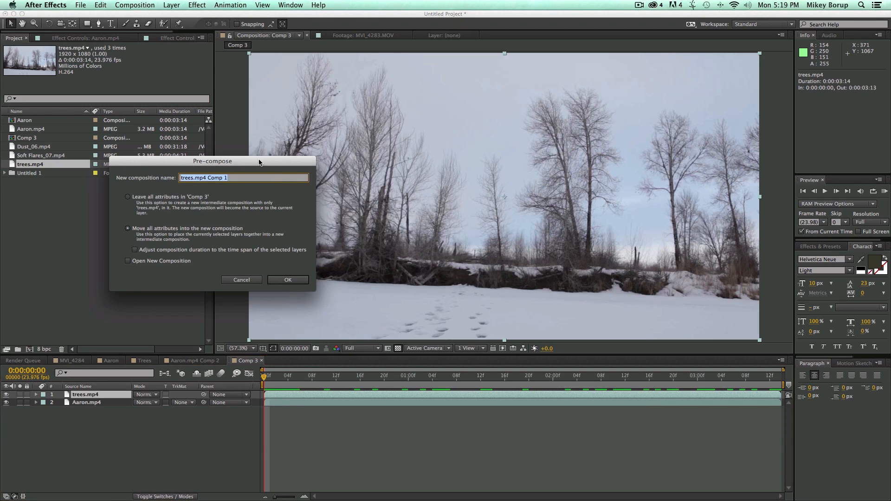
{"action": "left_click_drag", "start_coordinate": [259, 162], "coordinate": [283, 164]}
{"action": "type", "text": "Trees"}
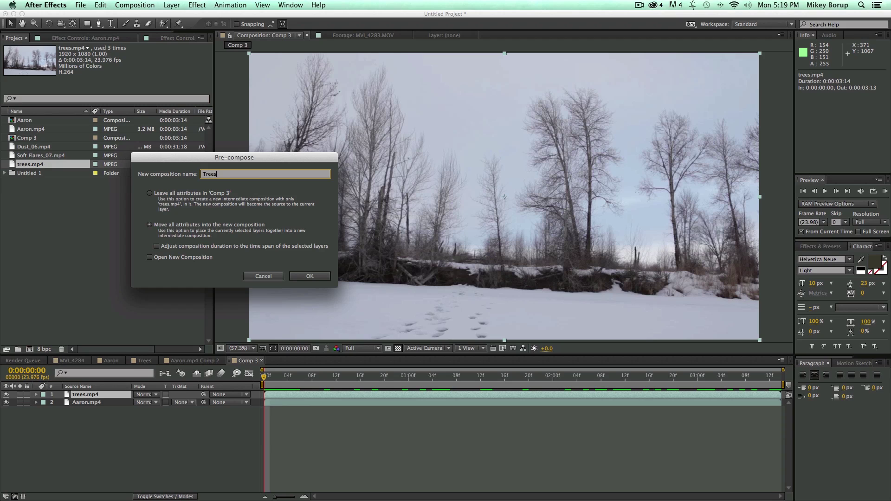
{"action": "key", "text": "Return"}
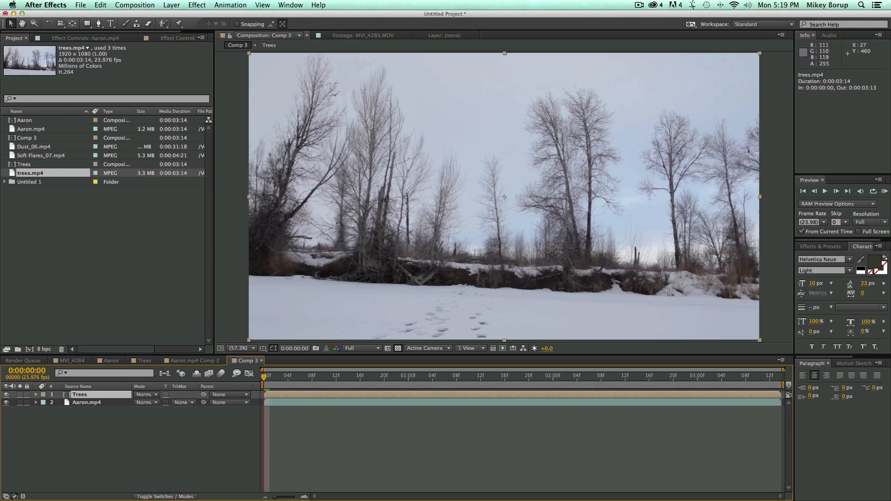
{"action": "double_click", "coordinate": [275, 395]}
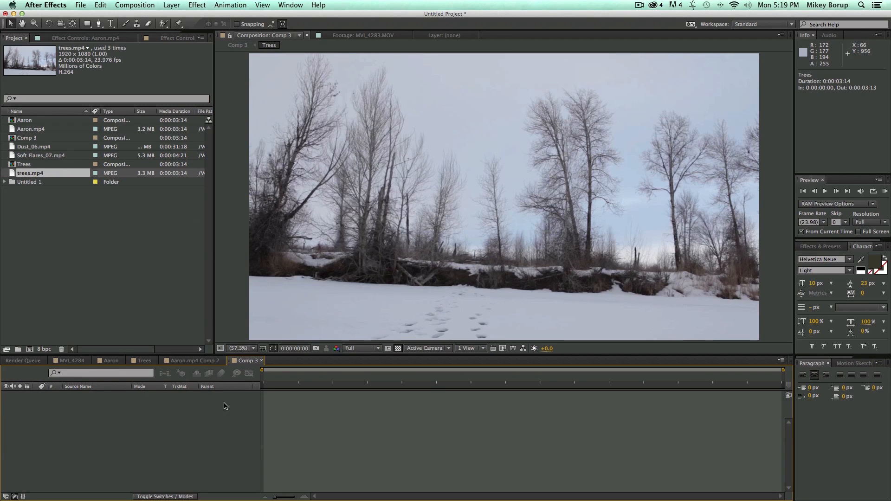
- Check the finished Aaron comp's title frame for reference, then return to Trees at its start
{"action": "left_click", "coordinate": [115, 361]}
{"action": "left_click", "coordinate": [78, 360]}
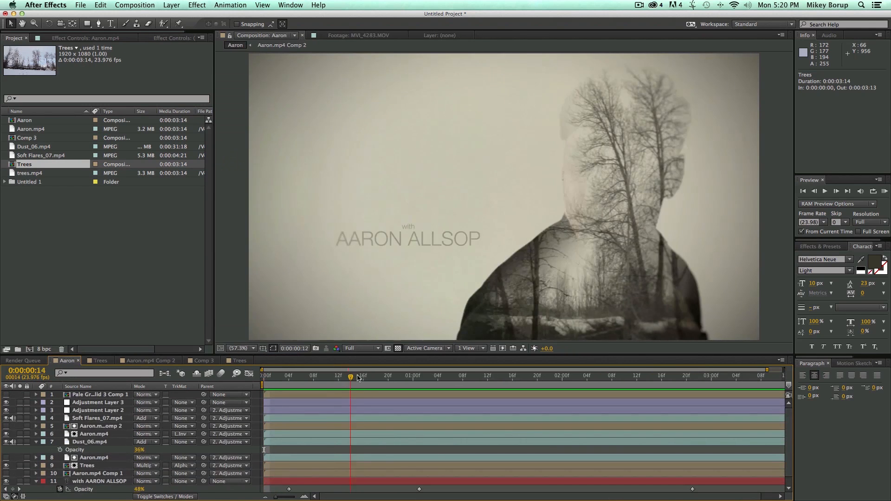
{"action": "left_click_drag", "start_coordinate": [279, 377], "coordinate": [508, 376]}
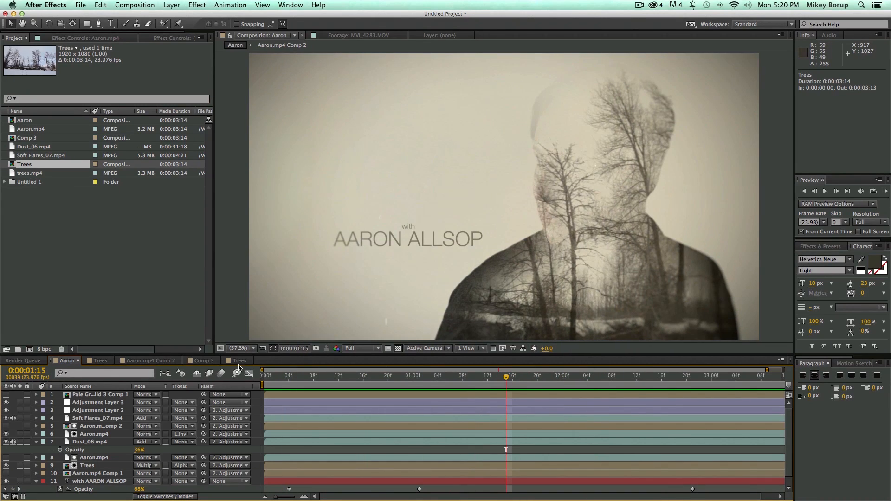
{"action": "left_click", "coordinate": [239, 361]}
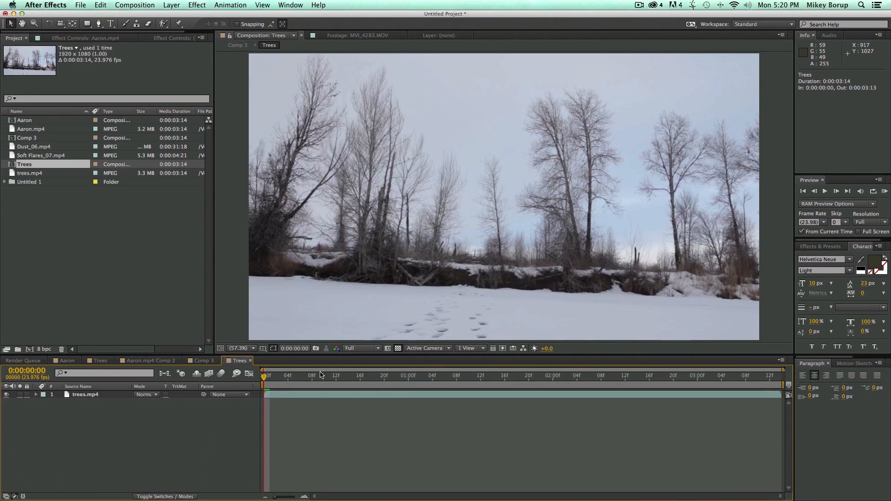
{"action": "left_click_drag", "start_coordinate": [321, 376], "coordinate": [265, 376]}
- Duplicate trees.mp4, set the copy to Multiply, shift it lower, and view at 50%
{"action": "key", "text": "KP_0"}
{"action": "left_click", "coordinate": [279, 398]}
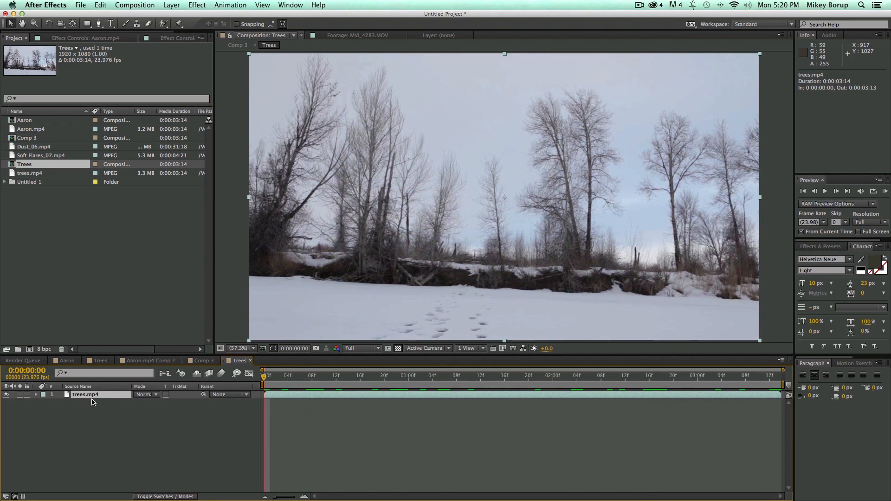
{"action": "key", "text": "super+d"}
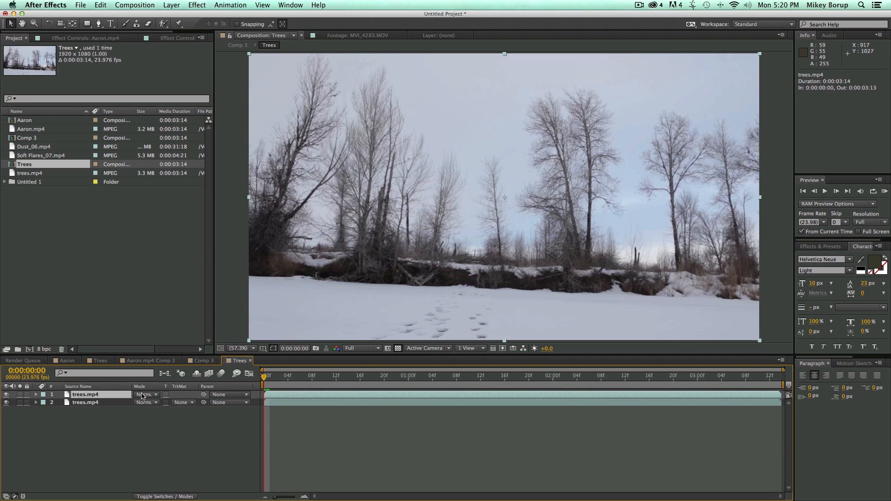
{"action": "left_click", "coordinate": [145, 395]}
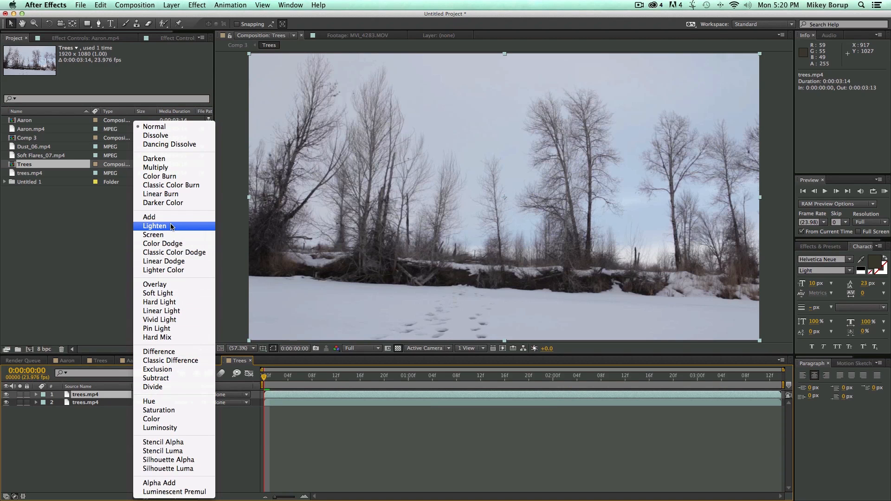
{"action": "left_click", "coordinate": [156, 168]}
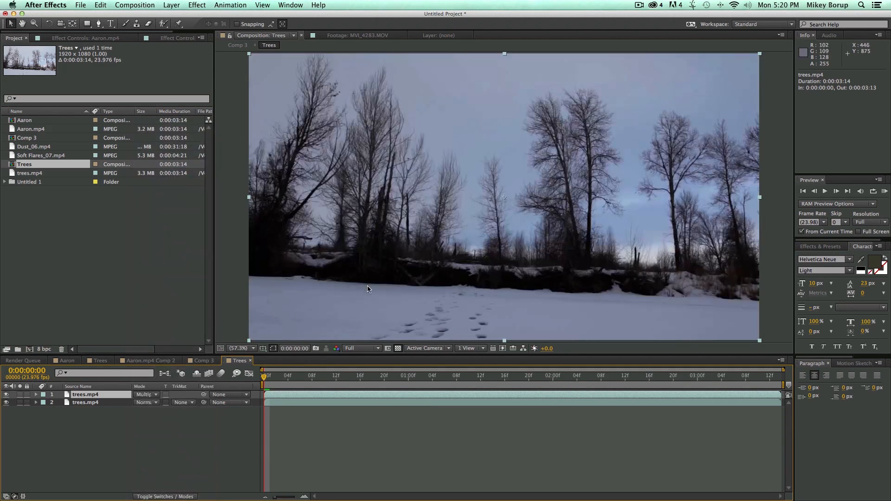
{"action": "left_click_drag", "start_coordinate": [427, 232], "coordinate": [420, 262]}
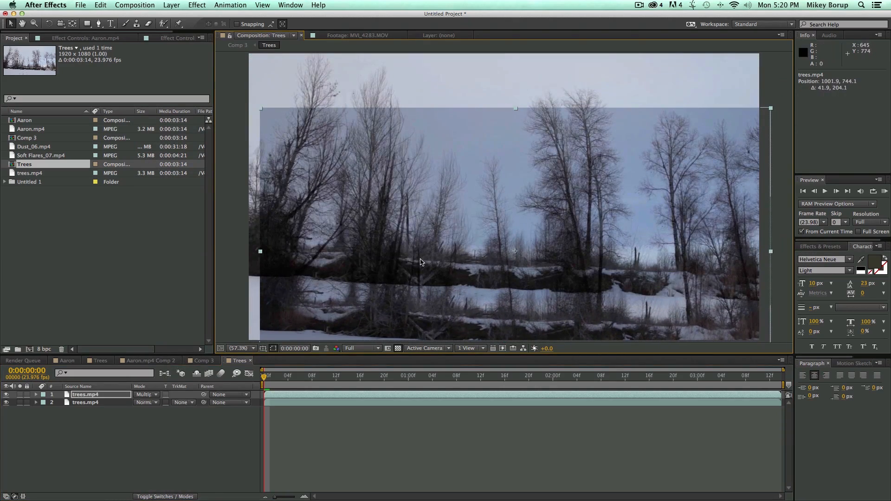
{"action": "left_click", "coordinate": [251, 349]}
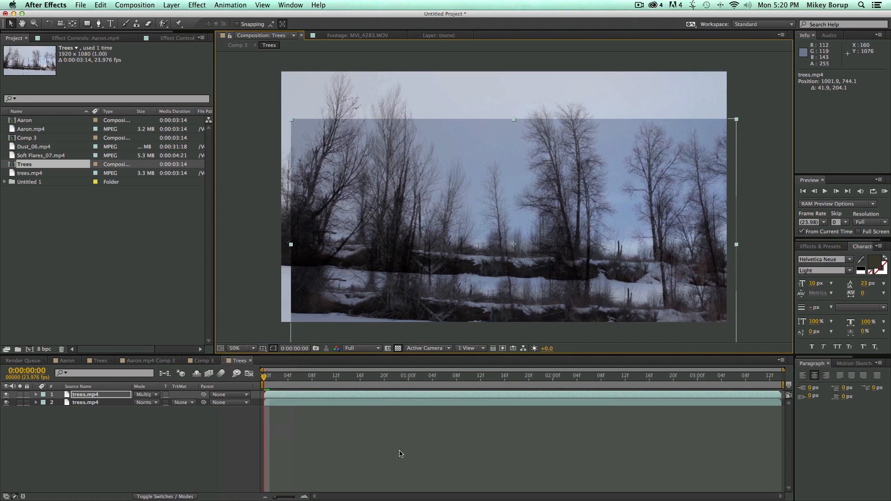
{"action": "left_click", "coordinate": [244, 433]}
- Brighten the top trees layer with a Curves effect and select its Blue channel, then preview
{"action": "left_click", "coordinate": [197, 4]}
{"action": "mouse_move", "coordinate": [220, 92]}
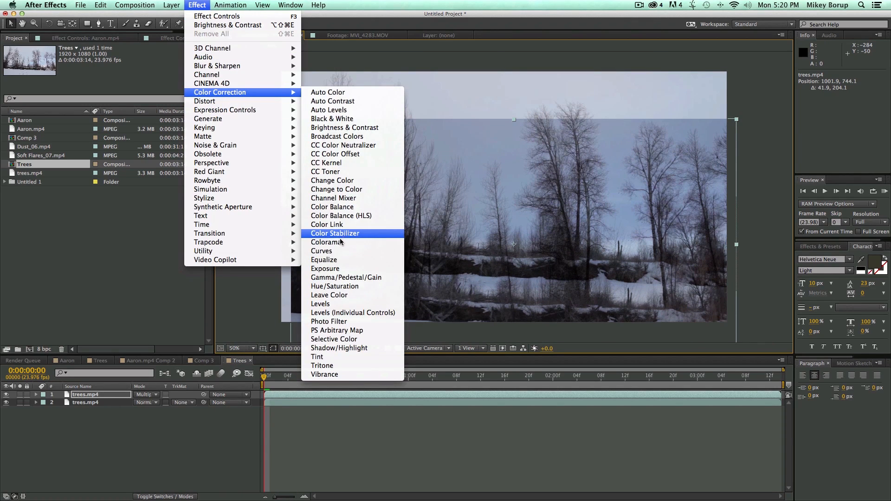
{"action": "left_click", "coordinate": [321, 252]}
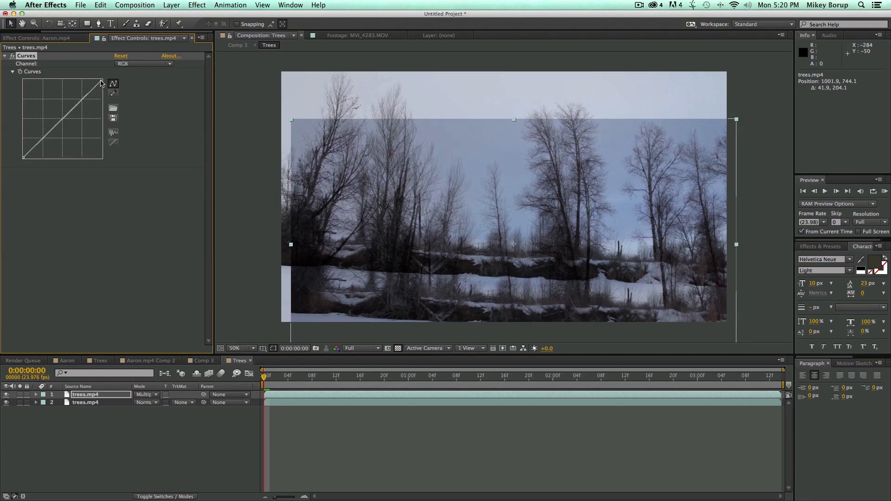
{"action": "left_click_drag", "start_coordinate": [101, 83], "coordinate": [79, 79]}
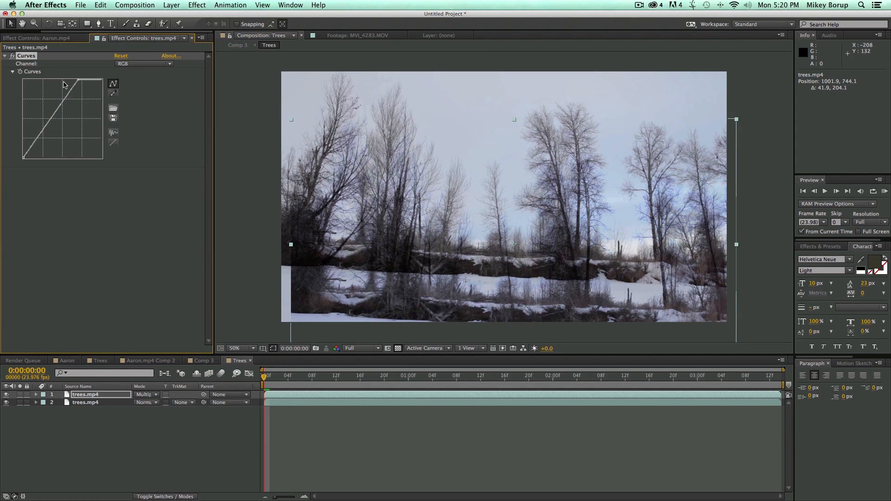
{"action": "left_click", "coordinate": [131, 64]}
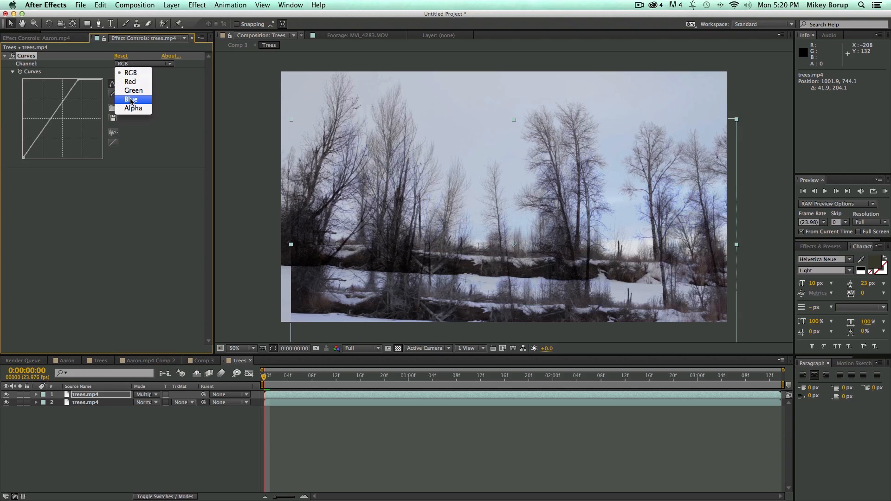
{"action": "left_click", "coordinate": [131, 99]}
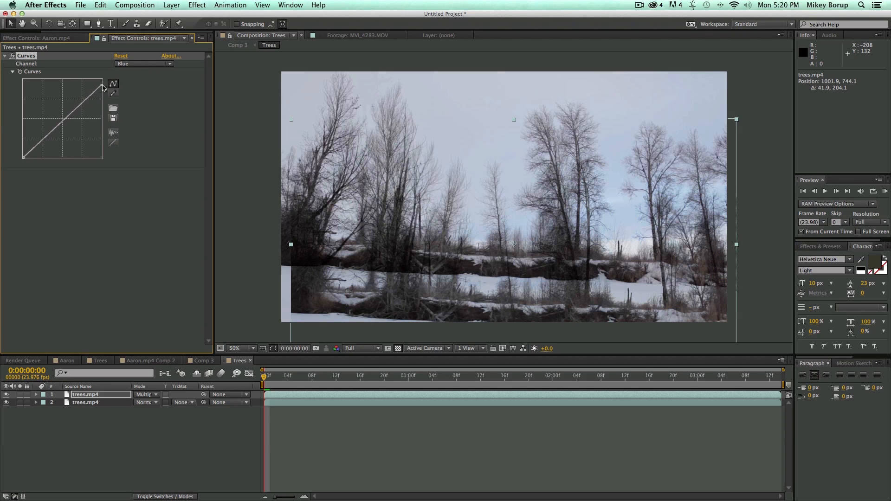
{"action": "left_click", "coordinate": [352, 433]}
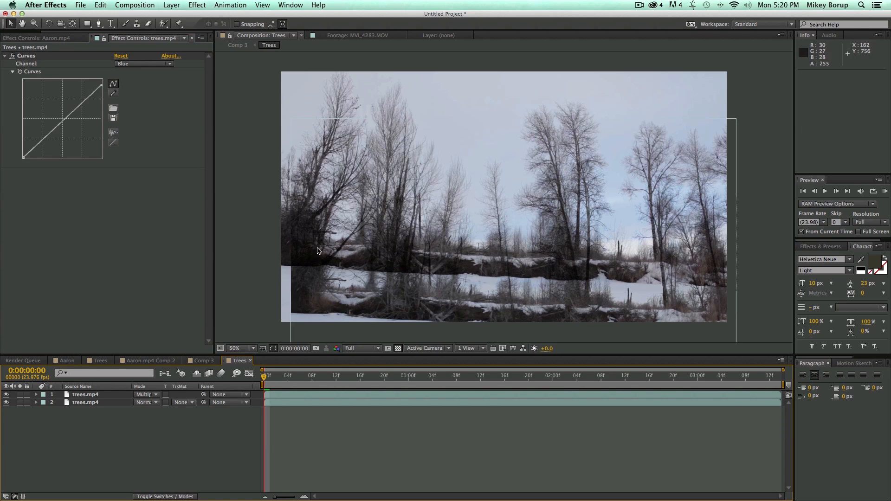
{"action": "key", "text": "space"}
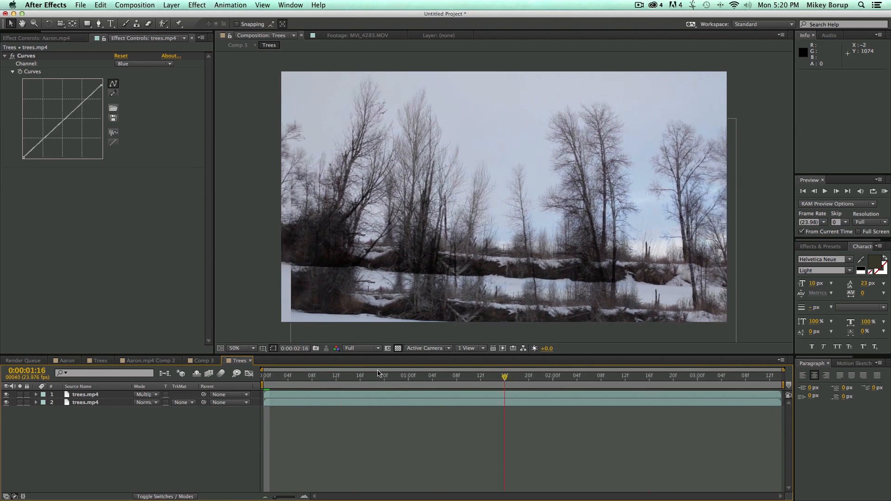
- Scale the lower trees layer to 141% and reposition it lower in the frame
{"action": "key", "text": "space"}
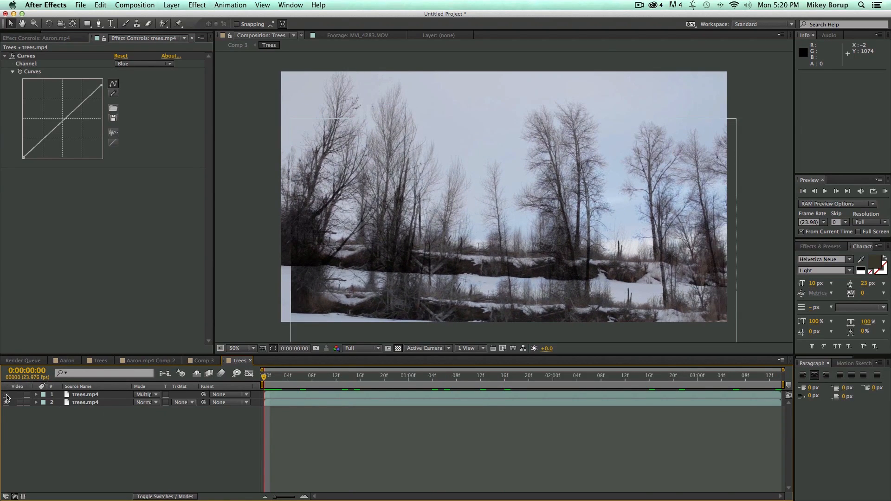
{"action": "left_click", "coordinate": [7, 395]}
{"action": "left_click", "coordinate": [292, 404]}
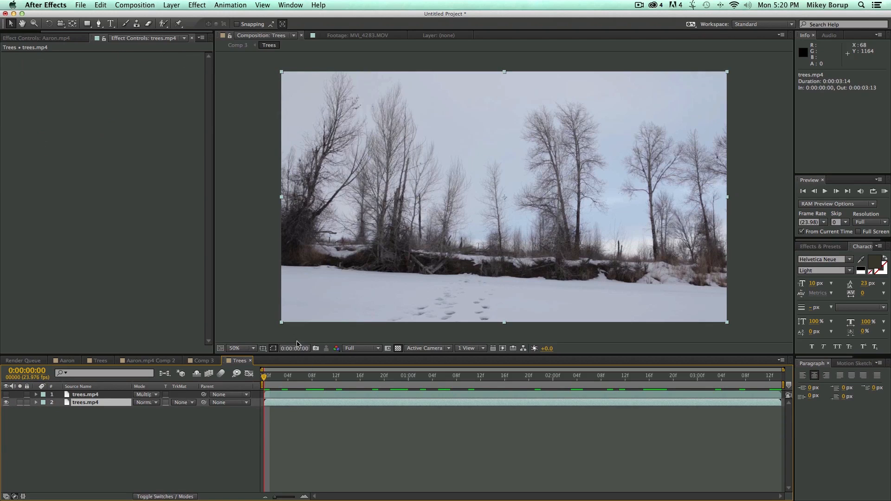
{"action": "key", "text": "s"}
{"action": "left_click_drag", "start_coordinate": [149, 411], "coordinate": [223, 403]}
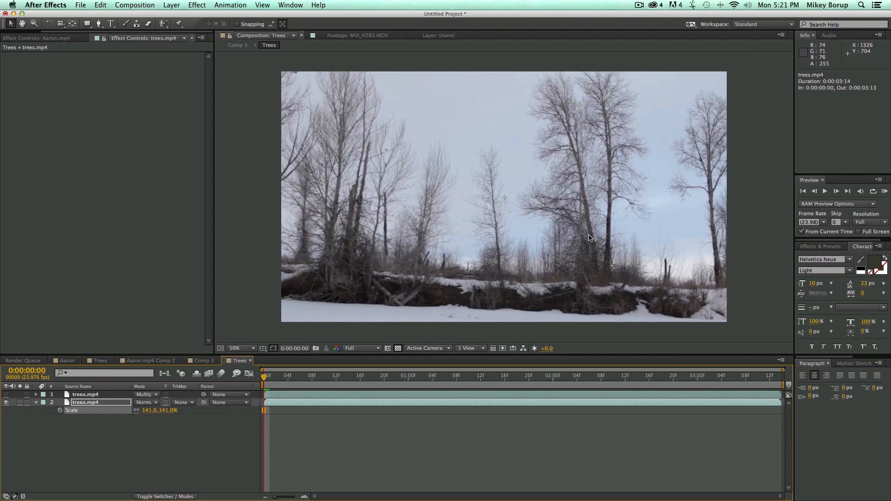
{"action": "left_click_drag", "start_coordinate": [588, 238], "coordinate": [573, 248]}
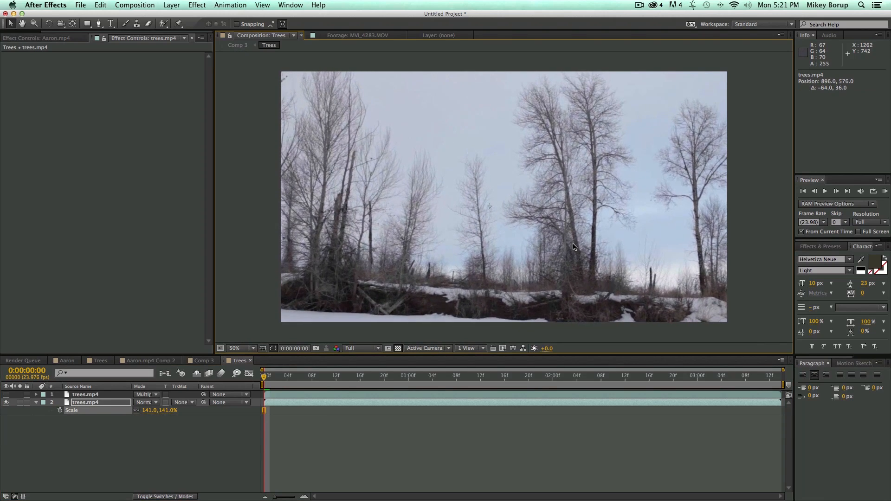
{"action": "left_click_drag", "start_coordinate": [573, 247], "coordinate": [518, 264]}
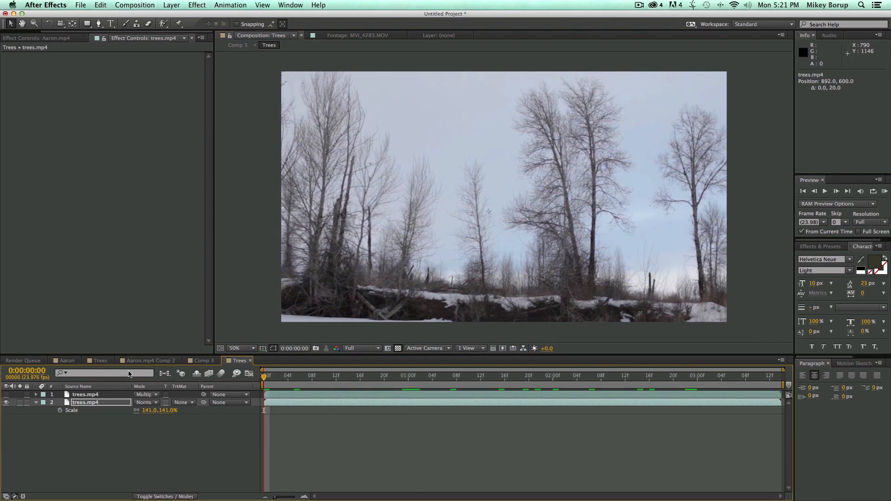
{"action": "scroll", "coordinate": [420, 293], "scroll_direction": "down", "scroll_amount": 1}
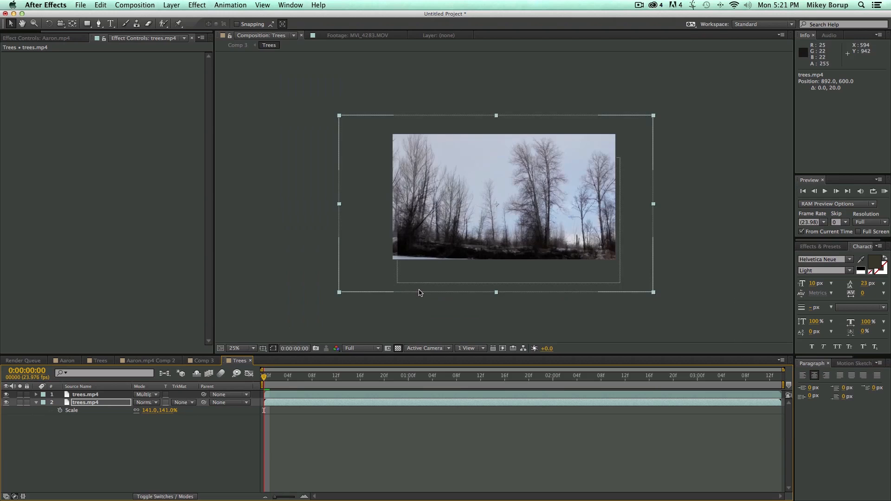
- Enlarge the upper trees layer and keyframe its Position so it drifts sideways to the clip's end
{"action": "left_click", "coordinate": [97, 394]}
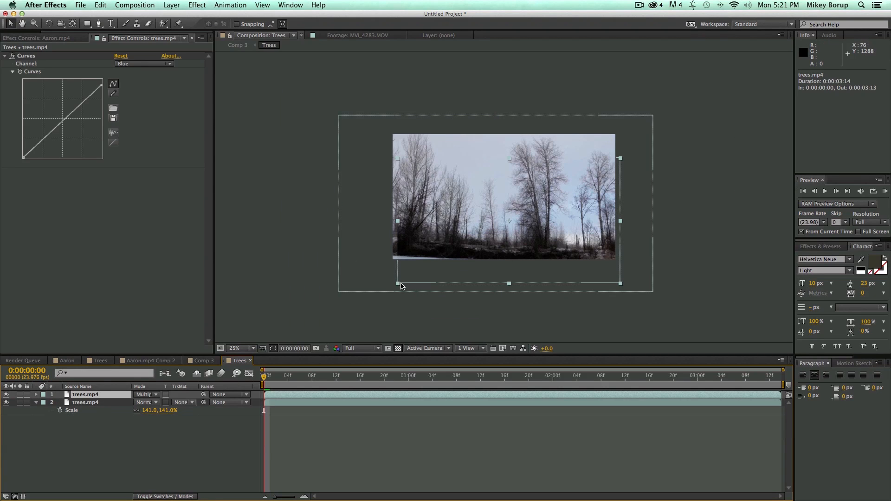
{"action": "left_click_drag", "start_coordinate": [397, 283], "coordinate": [278, 301]}
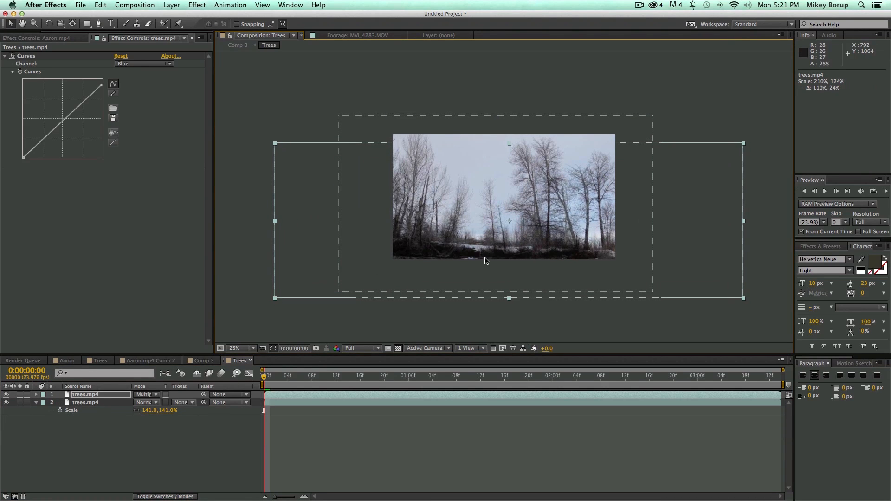
{"action": "left_click_drag", "start_coordinate": [488, 265], "coordinate": [557, 278]}
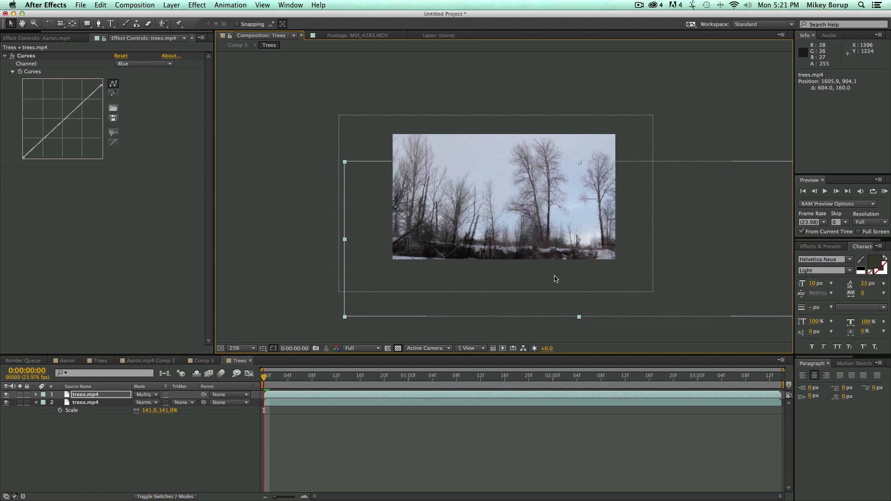
{"action": "key", "text": "p"}
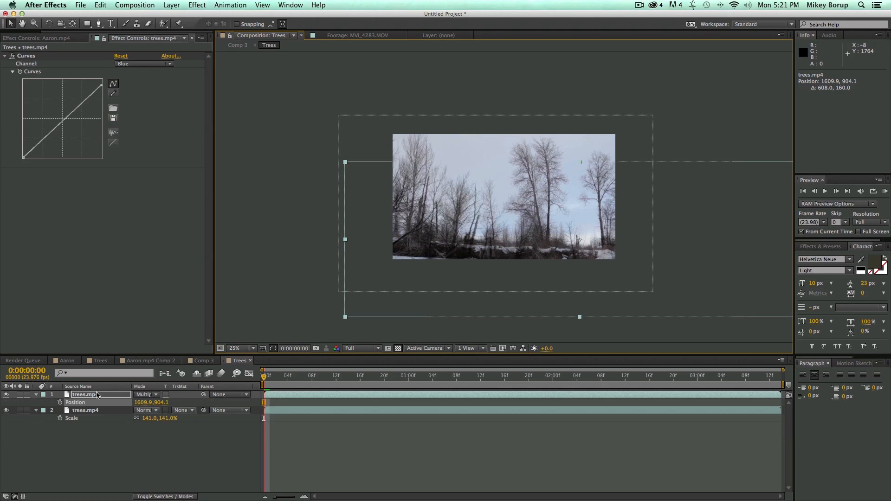
{"action": "left_click", "coordinate": [60, 403]}
{"action": "left_click_drag", "start_coordinate": [627, 264], "coordinate": [390, 263]}
{"action": "left_click", "coordinate": [698, 376]}
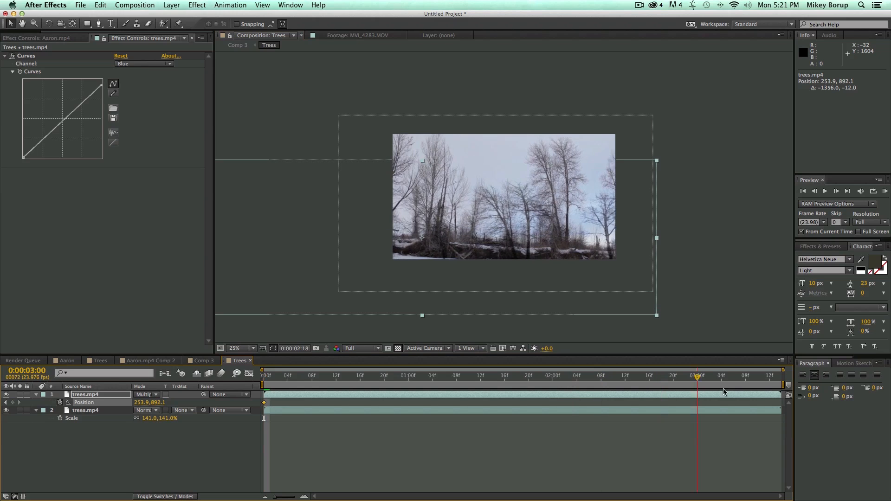
{"action": "left_click", "coordinate": [775, 377]}
{"action": "left_click_drag", "start_coordinate": [502, 272], "coordinate": [537, 273]}
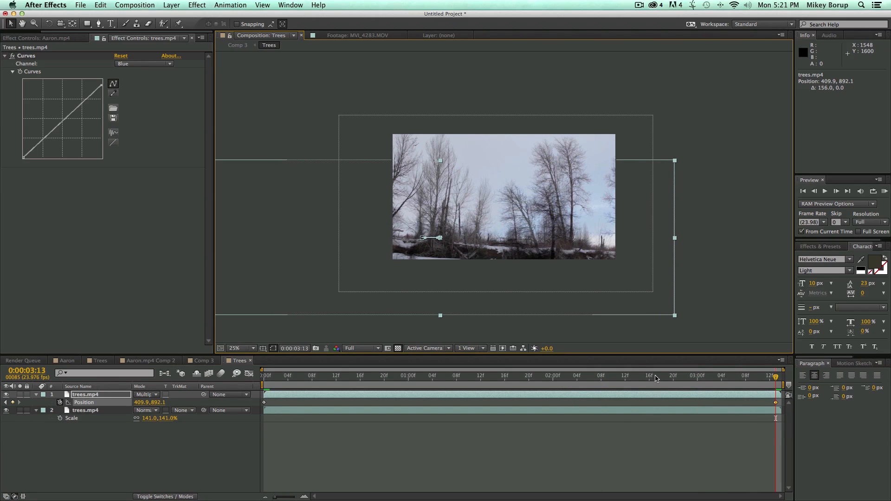
- Refine both layers' starting positions while previewing the drifting animation
{"action": "left_click", "coordinate": [265, 377]}
{"action": "left_click", "coordinate": [370, 228]}
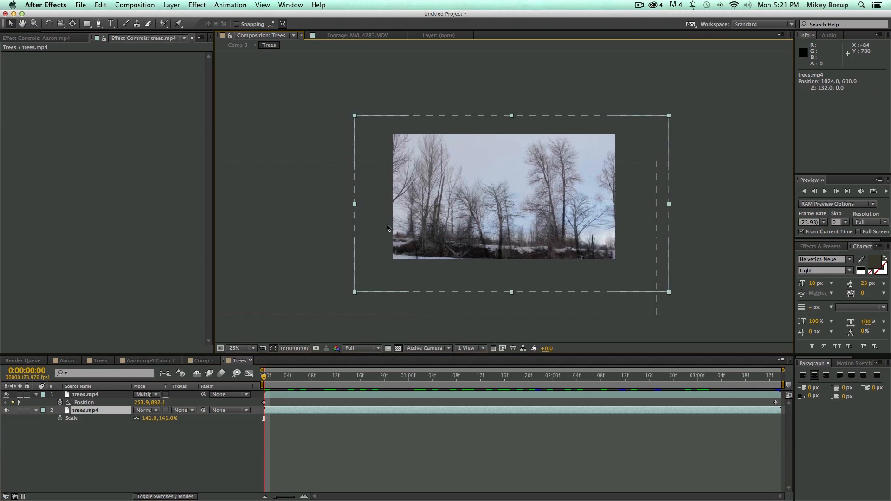
{"action": "left_click_drag", "start_coordinate": [388, 227], "coordinate": [418, 227]}
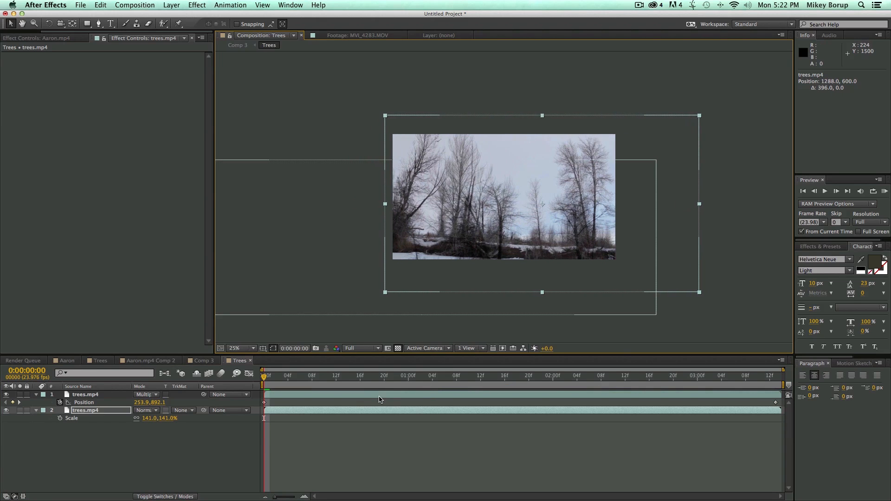
{"action": "key", "text": "space"}
{"action": "key", "text": "space"}
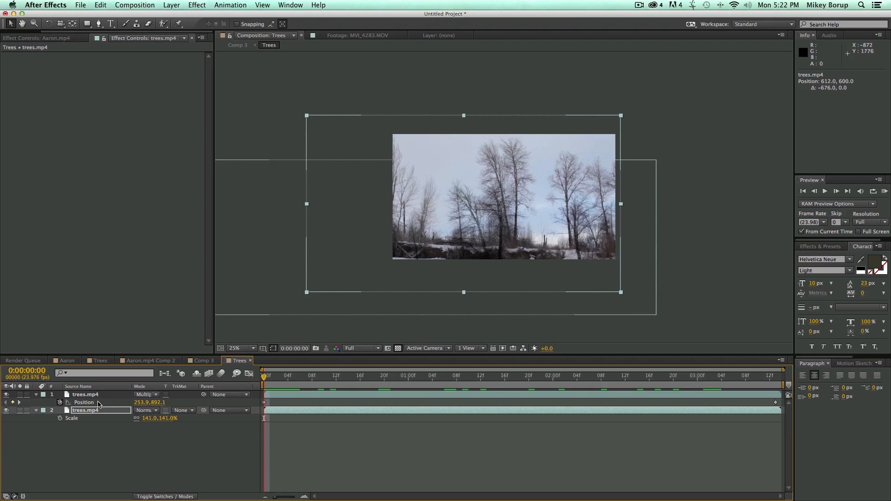
{"action": "left_click", "coordinate": [85, 394]}
{"action": "left_click_drag", "start_coordinate": [266, 375], "coordinate": [312, 376]}
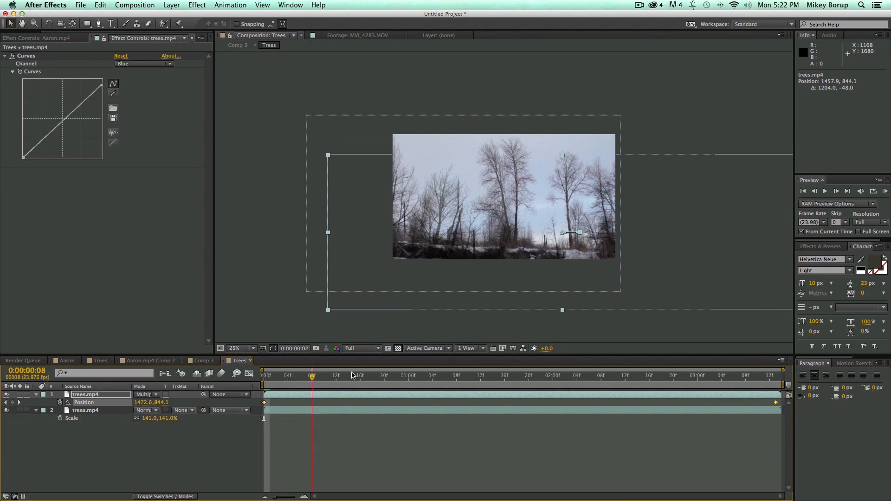
{"action": "key", "text": "space"}
{"action": "key", "text": "space"}
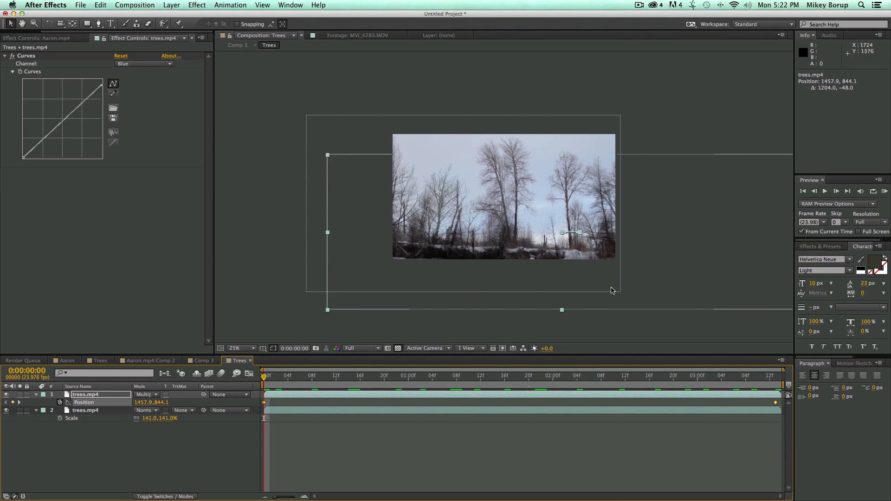
{"action": "left_click_drag", "start_coordinate": [612, 290], "coordinate": [559, 291]}
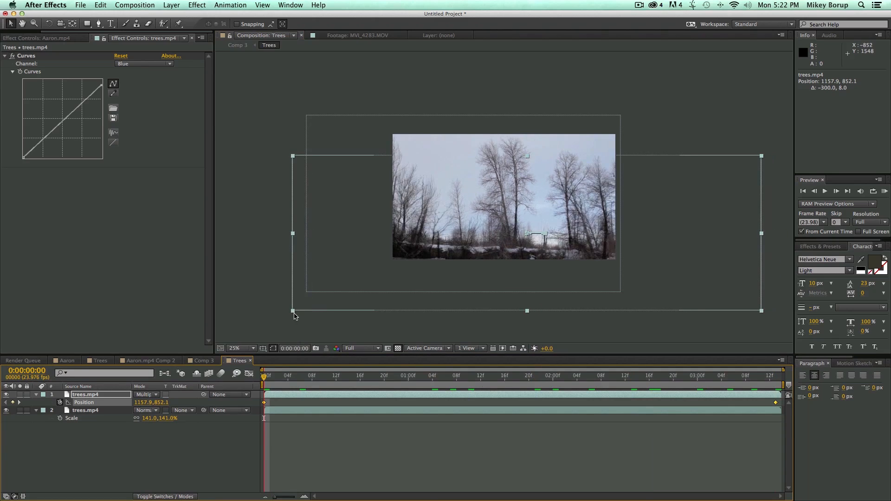
- Switch Curves to the RGB channel and pull the black point in to darken shadows
{"action": "left_click", "coordinate": [285, 395]}
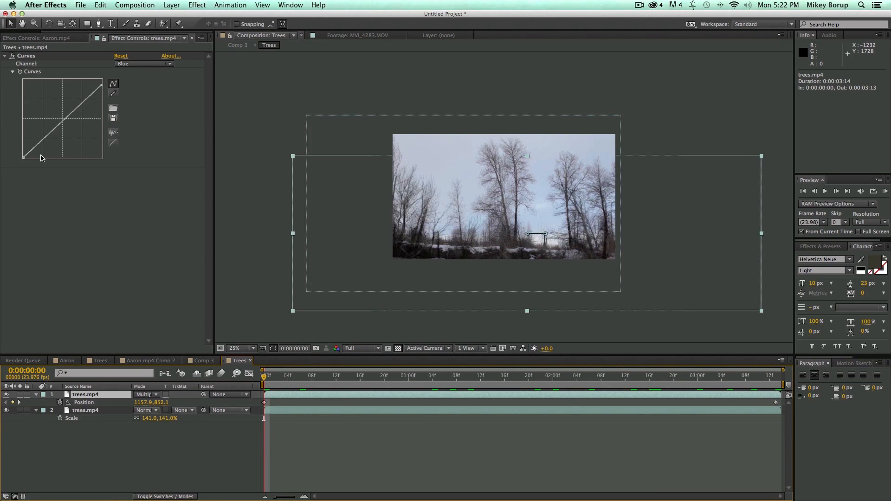
{"action": "left_click", "coordinate": [24, 160]}
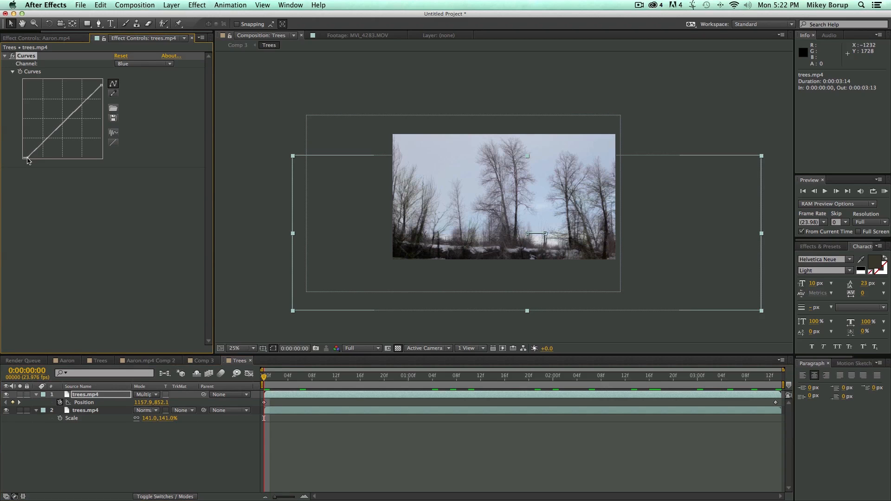
{"action": "left_click", "coordinate": [143, 64]}
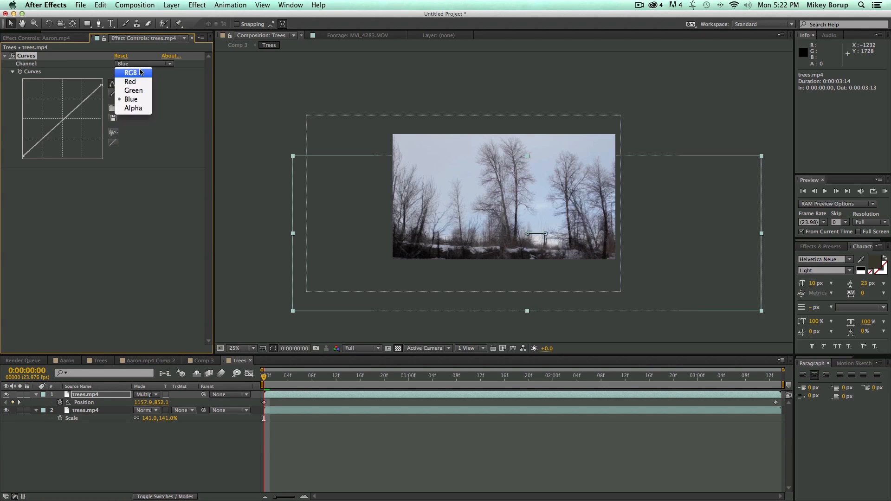
{"action": "left_click", "coordinate": [130, 69]}
{"action": "mouse_move", "coordinate": [25, 157]}
{"action": "left_mouse_down"}
{"action": "mouse_move", "coordinate": [49, 164]}
{"action": "mouse_move", "coordinate": [34, 163]}
{"action": "left_mouse_up"}
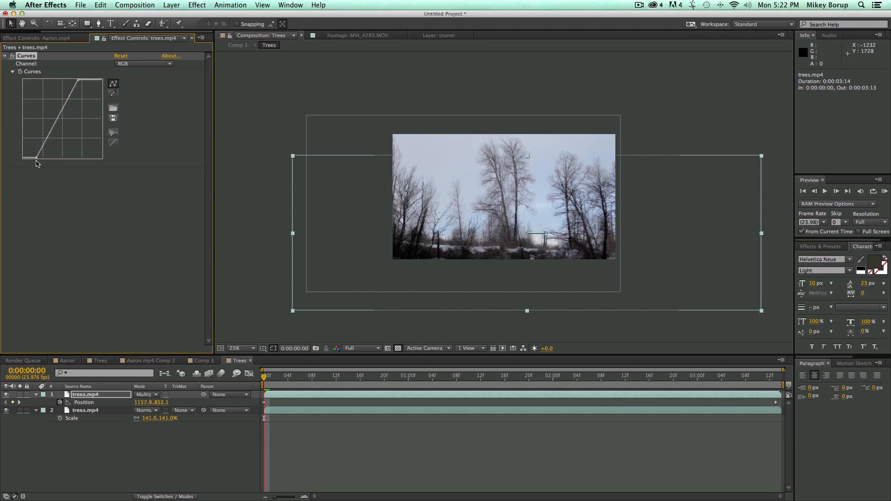
{"action": "left_click", "coordinate": [330, 428]}
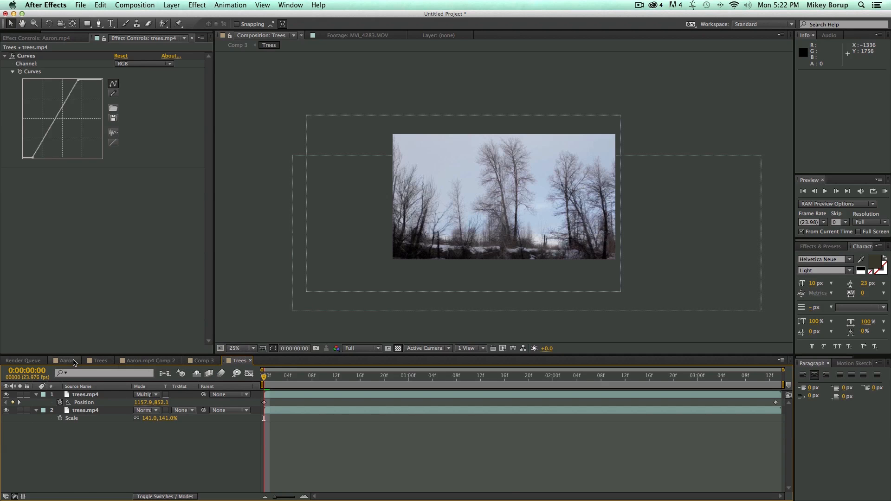
- Return to Comp 3 and preview the nested Trees footage from the start
{"action": "left_click", "coordinate": [74, 361]}
{"action": "left_click", "coordinate": [101, 361]}
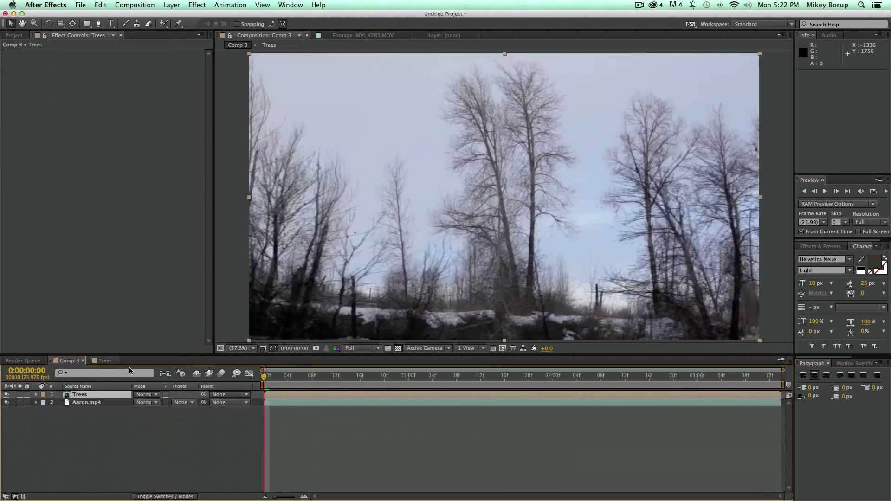
{"action": "left_click", "coordinate": [239, 348]}
{"action": "left_click", "coordinate": [255, 430]}
{"action": "key", "text": "space"}
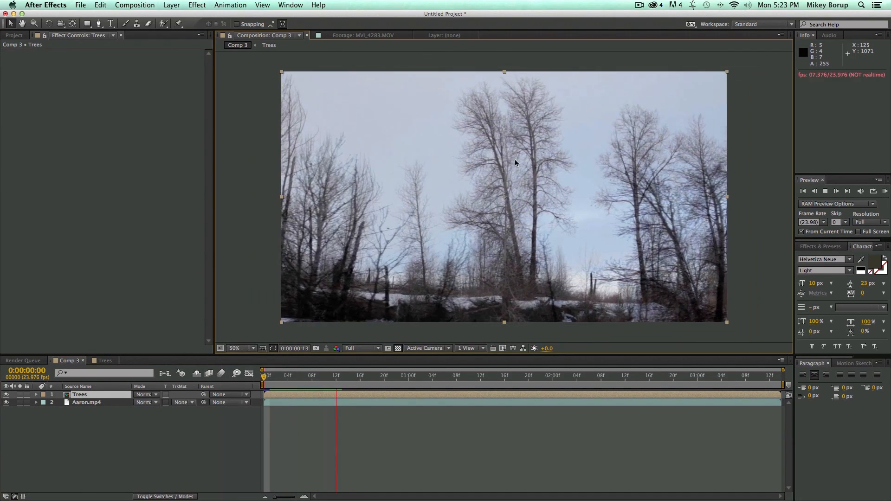
{"action": "key", "text": "space"}
{"action": "left_click", "coordinate": [270, 379]}
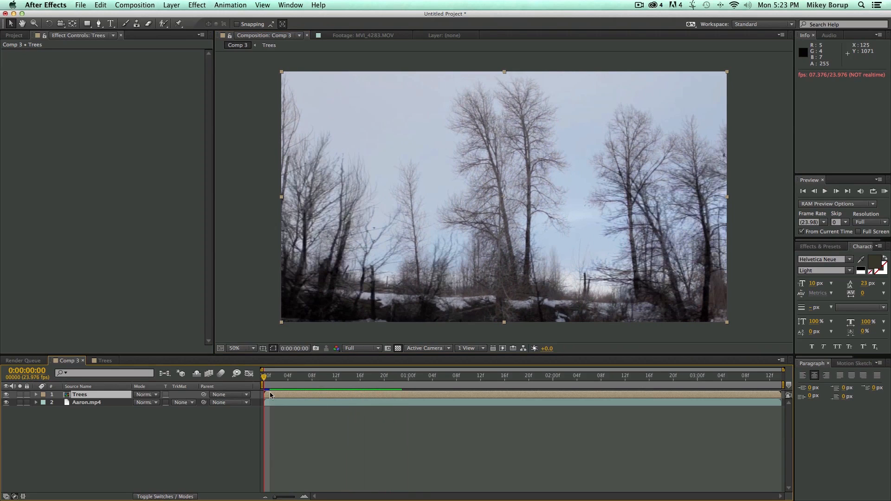
- Make Trees black and white with Tint plus Levels (Input White ~198), then hide it
{"action": "left_click", "coordinate": [198, 4]}
{"action": "mouse_move", "coordinate": [220, 92]}
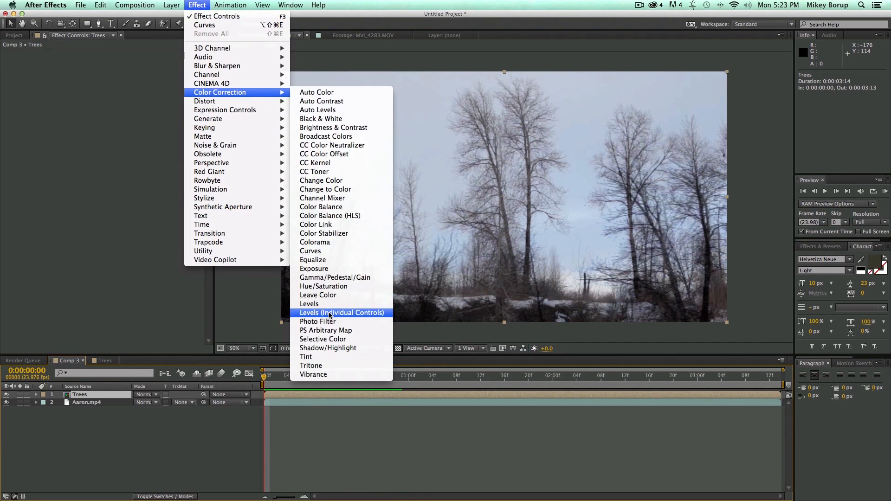
{"action": "left_click", "coordinate": [325, 357]}
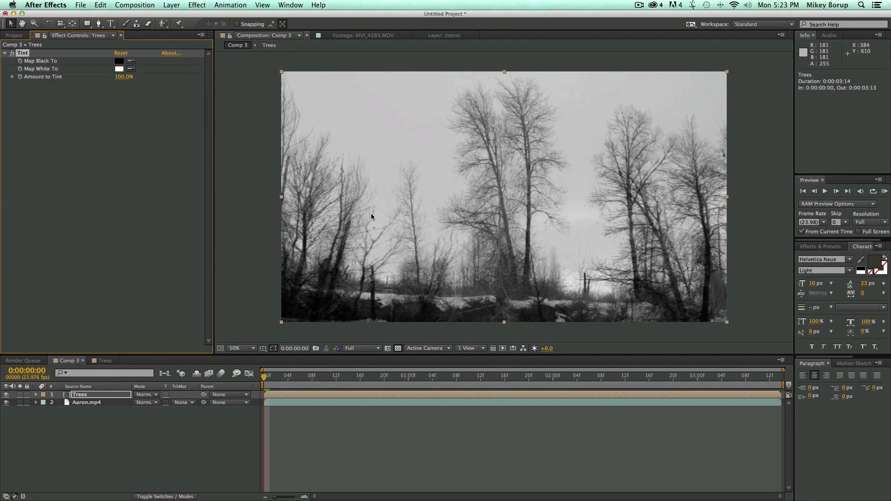
{"action": "left_click", "coordinate": [198, 6]}
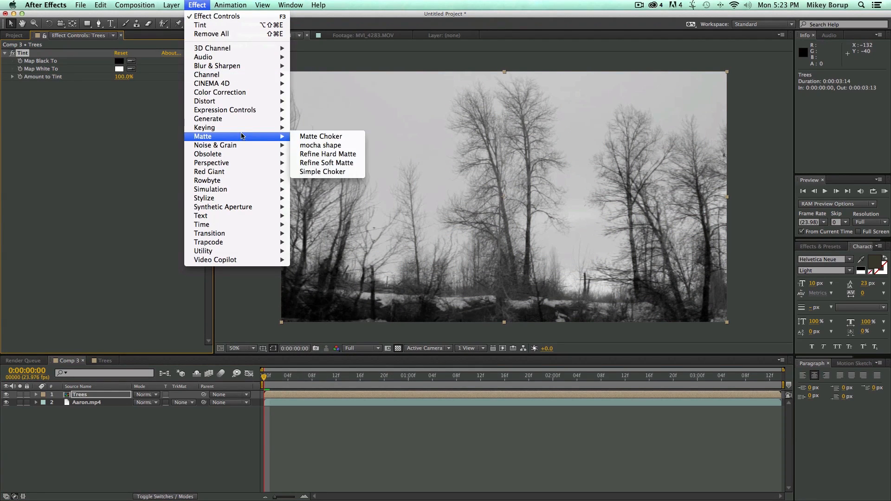
{"action": "mouse_move", "coordinate": [219, 93]}
{"action": "left_click", "coordinate": [321, 304]}
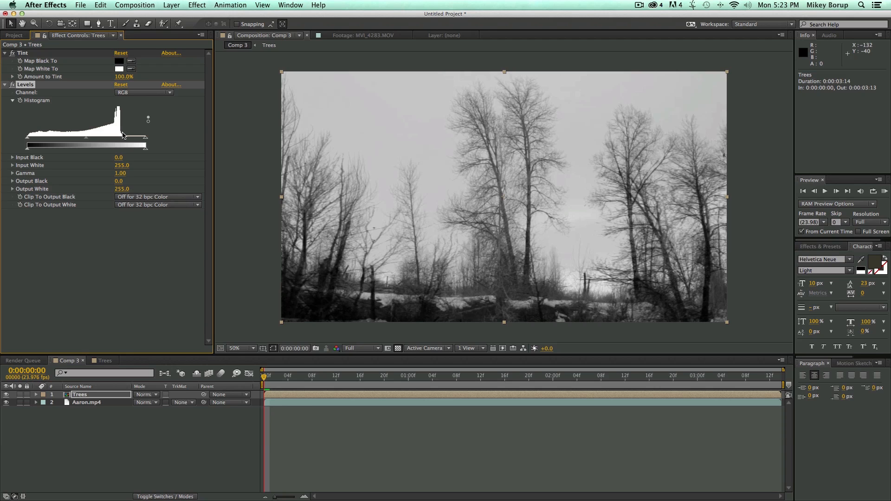
{"action": "left_click_drag", "start_coordinate": [145, 142], "coordinate": [119, 139]}
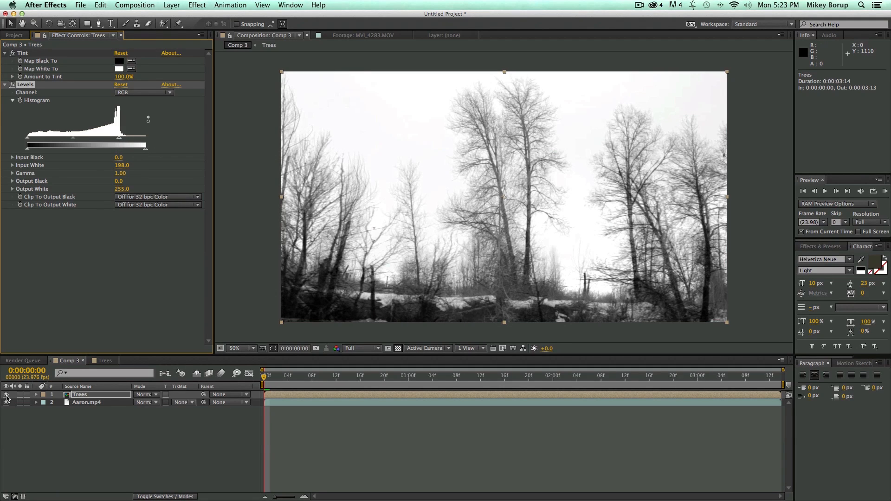
{"action": "left_click", "coordinate": [6, 394]}
{"action": "left_click", "coordinate": [86, 402]}
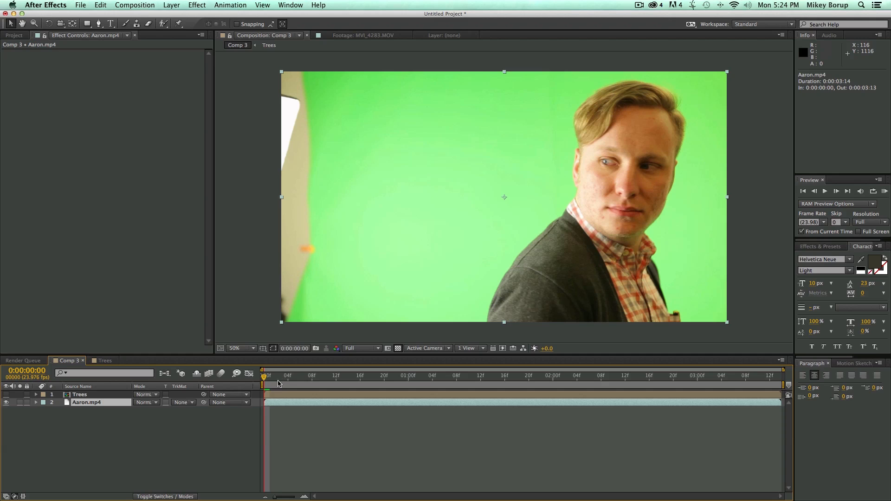
- Key the green screen with Keylight, hardening the Screen Matte to Clip Black 40 / Clip White 70
{"action": "left_click", "coordinate": [172, 5]}
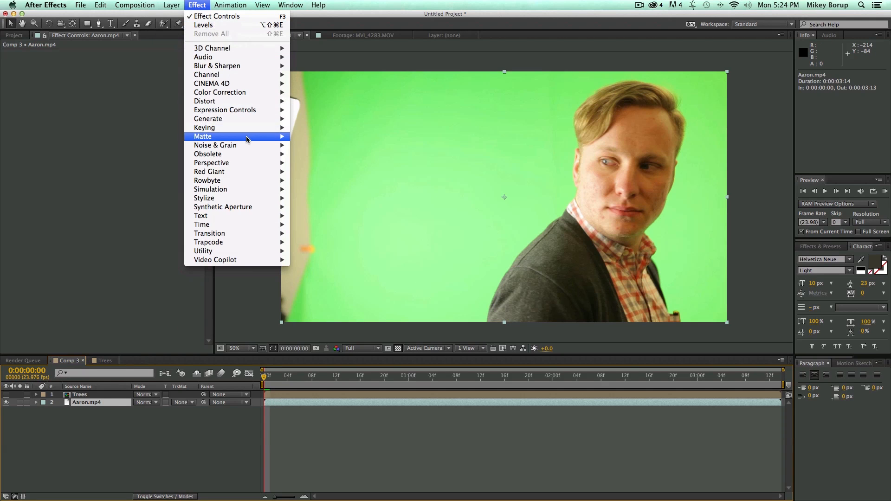
{"action": "mouse_move", "coordinate": [205, 128]}
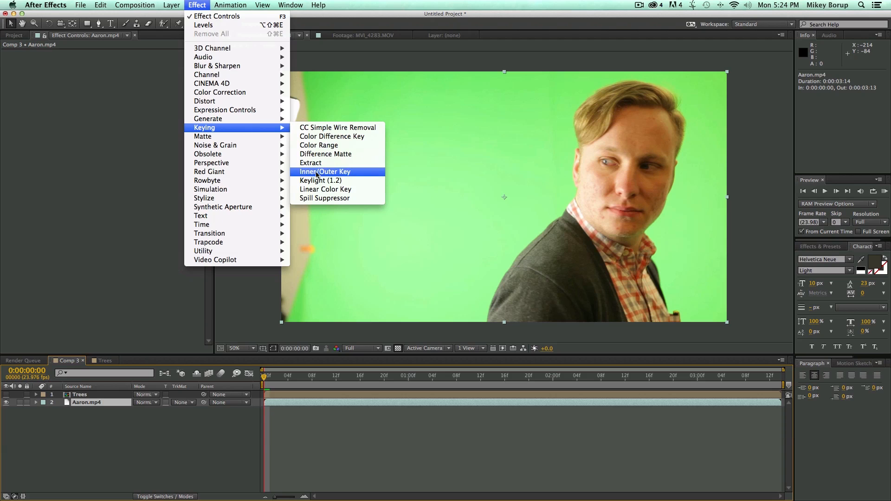
{"action": "left_click", "coordinate": [321, 180]}
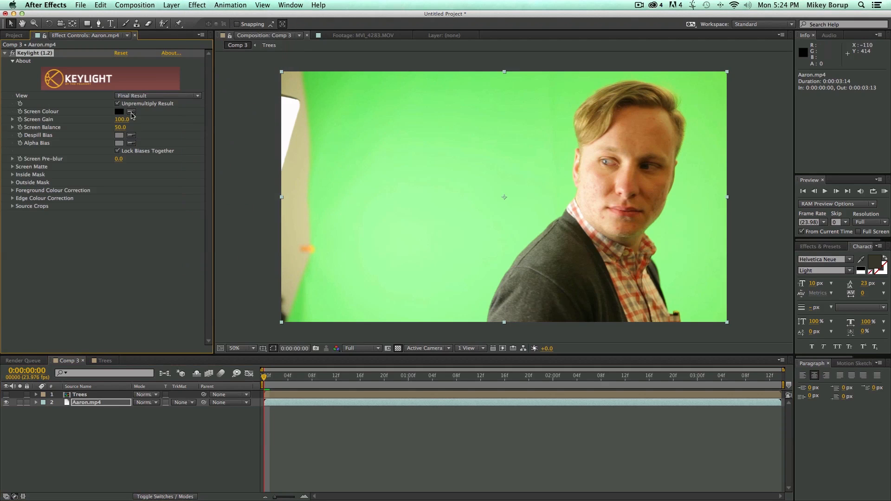
{"action": "left_click", "coordinate": [130, 112]}
{"action": "left_click", "coordinate": [452, 180]}
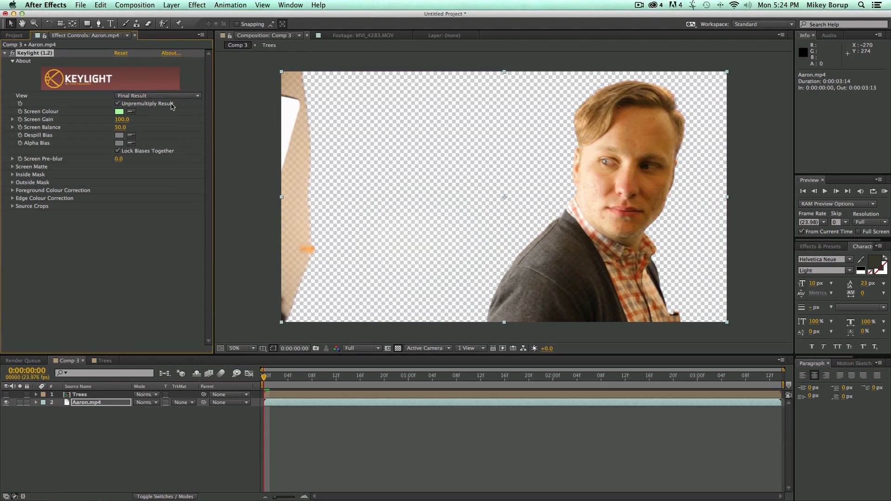
{"action": "left_click", "coordinate": [159, 95]}
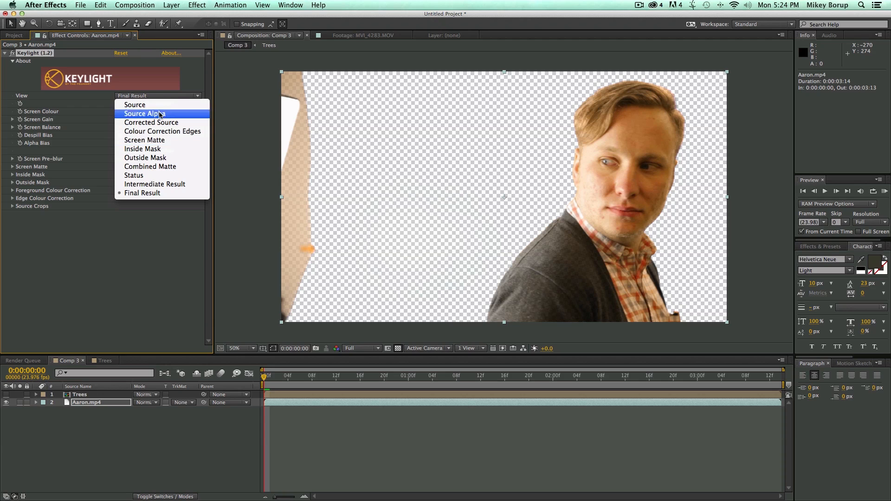
{"action": "left_click", "coordinate": [59, 134]}
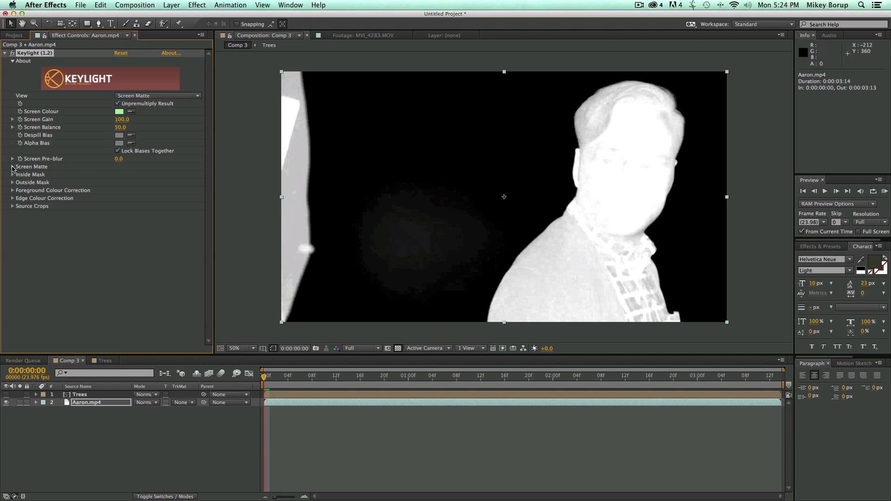
{"action": "left_click", "coordinate": [12, 167]}
{"action": "mouse_move", "coordinate": [118, 175]}
{"action": "left_mouse_down"}
{"action": "mouse_move", "coordinate": [129, 175]}
{"action": "mouse_move", "coordinate": [109, 184]}
{"action": "left_mouse_up"}
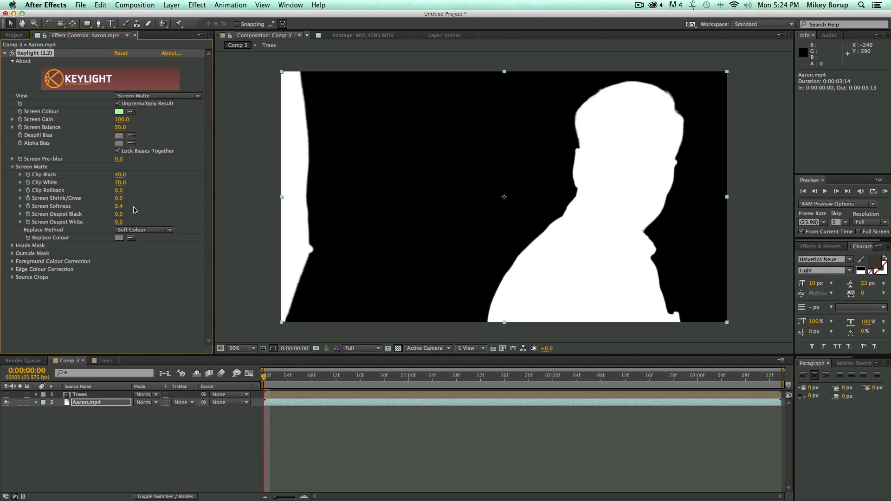
{"action": "left_click", "coordinate": [147, 96]}
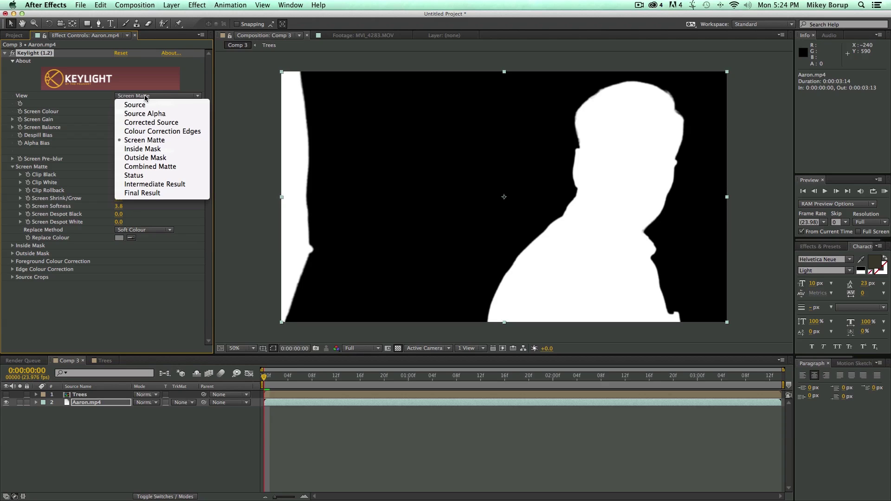
{"action": "left_click", "coordinate": [157, 193]}
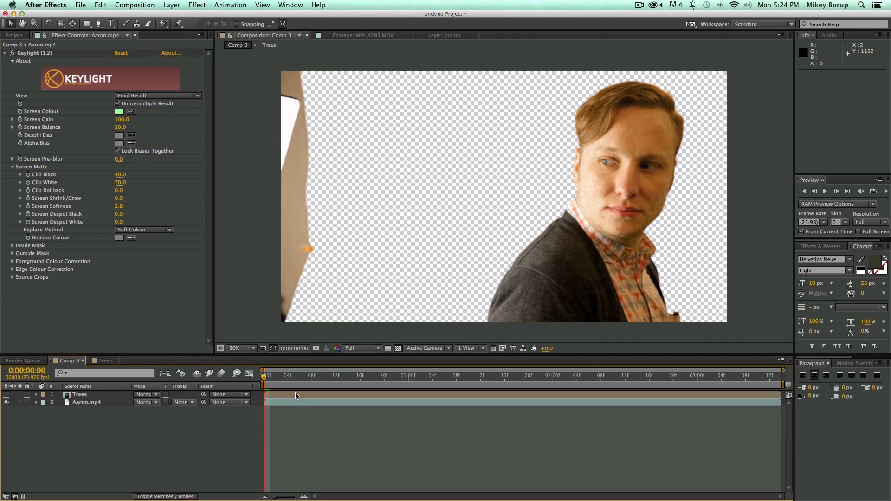
- Draw a Pen mask excluding the left wall and move Trees beneath the man's footage
{"action": "left_click", "coordinate": [99, 23]}
{"action": "left_click", "coordinate": [301, 331]}
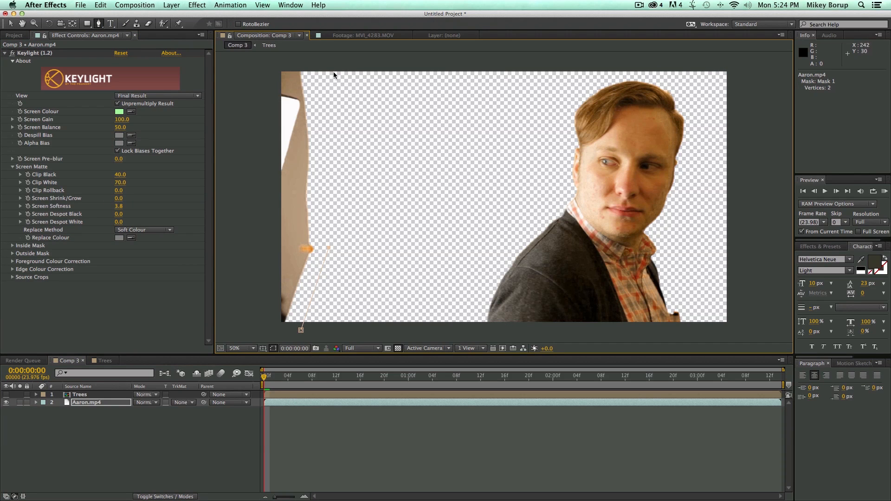
{"action": "left_click", "coordinate": [325, 60]}
{"action": "left_click", "coordinate": [719, 68]}
{"action": "left_click", "coordinate": [725, 333]}
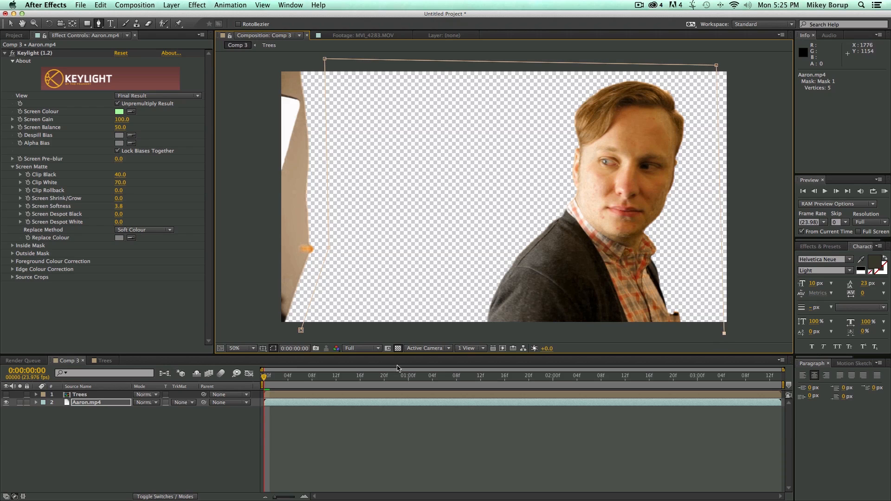
{"action": "left_click", "coordinate": [301, 330]}
{"action": "left_click", "coordinate": [12, 24]}
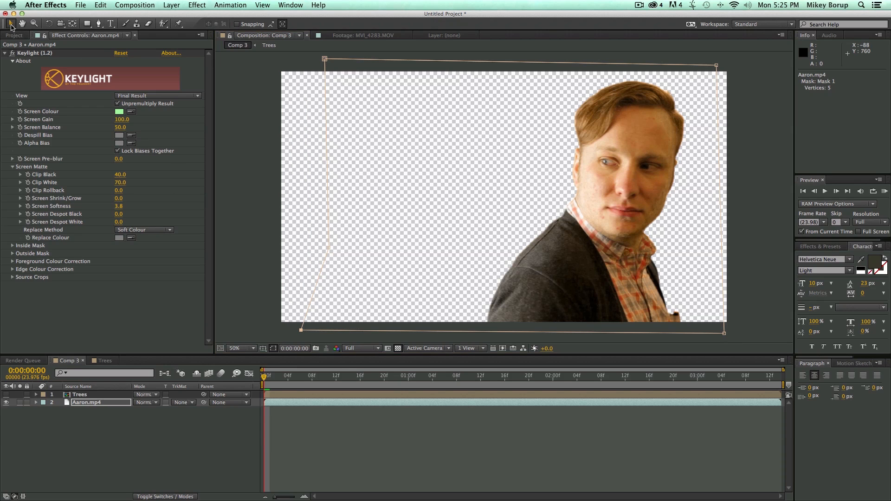
{"action": "left_click_drag", "start_coordinate": [80, 395], "coordinate": [80, 412]}
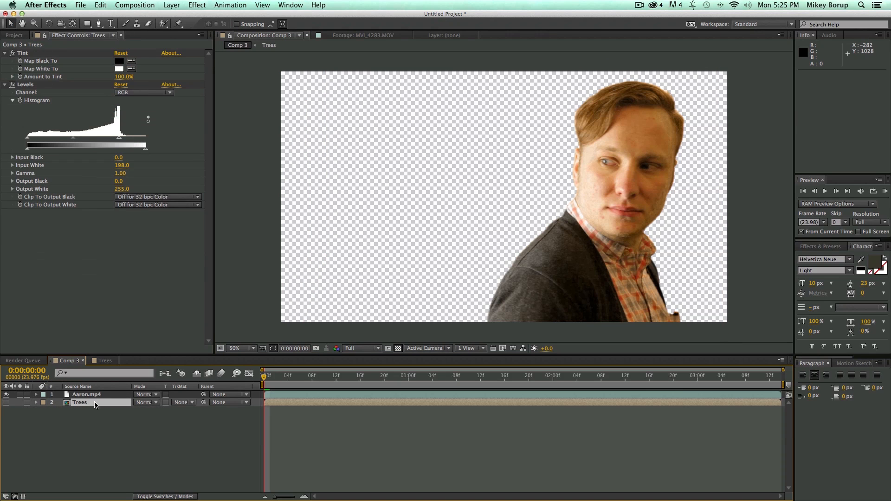
- Show Trees and set its track matte to Alpha Matte from the keyed Aaron layer above
{"action": "left_click", "coordinate": [6, 403]}
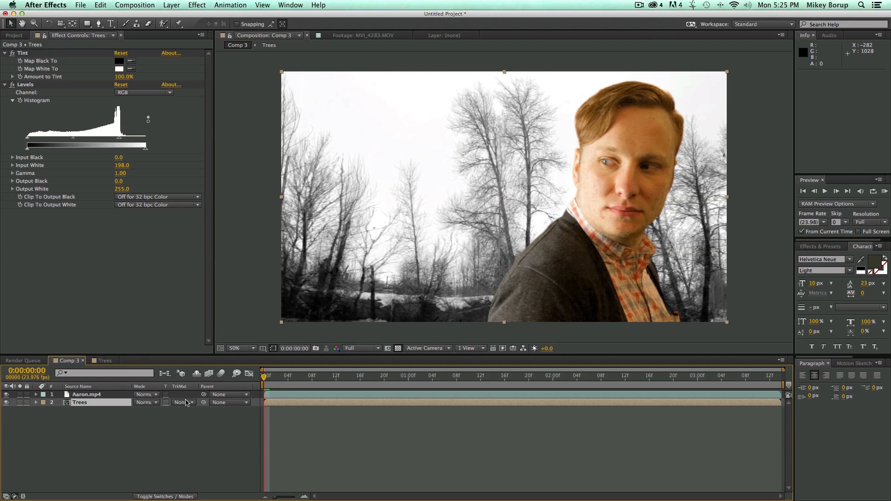
{"action": "left_click", "coordinate": [184, 403]}
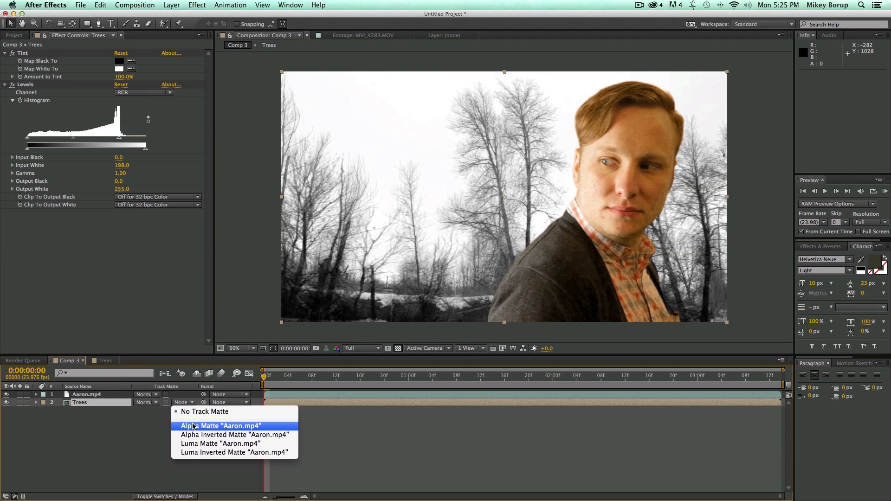
{"action": "left_click", "coordinate": [221, 426]}
{"action": "left_click", "coordinate": [551, 377]}
{"action": "left_click_drag", "start_coordinate": [552, 377], "coordinate": [266, 376]}
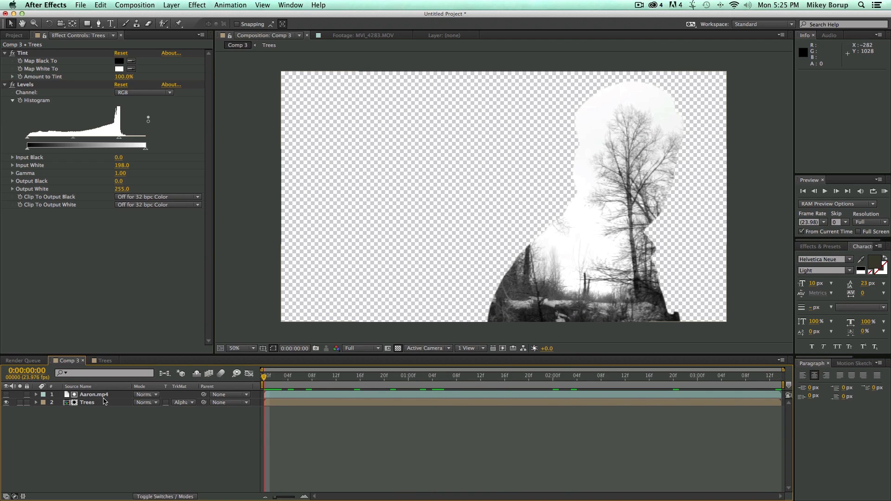
{"action": "left_click", "coordinate": [98, 395]}
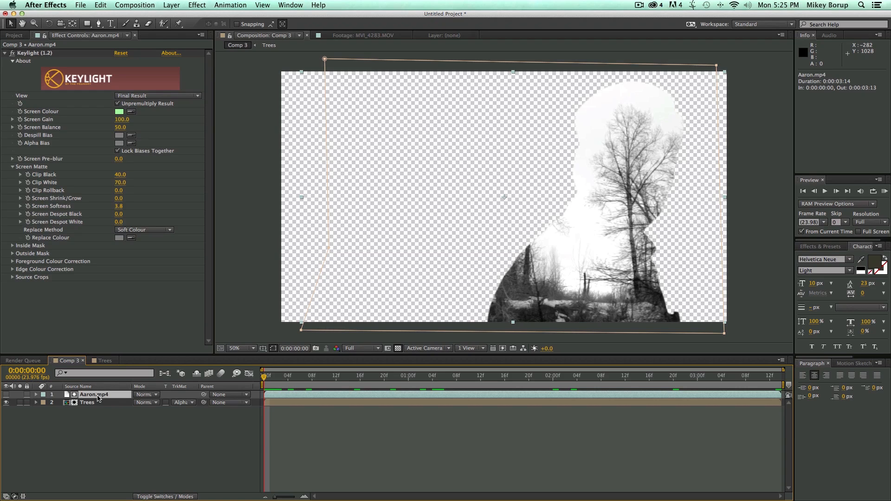
- Duplicate the keyed Aaron layer, show the top copy and turn it black and white with Tint
{"action": "key", "text": "super+d"}
{"action": "left_click", "coordinate": [7, 394]}
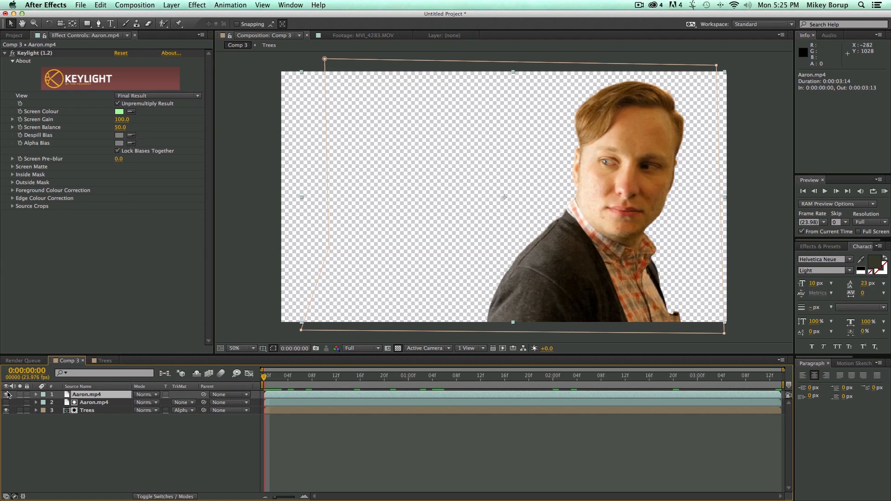
{"action": "left_click", "coordinate": [96, 396]}
{"action": "left_click", "coordinate": [197, 5]}
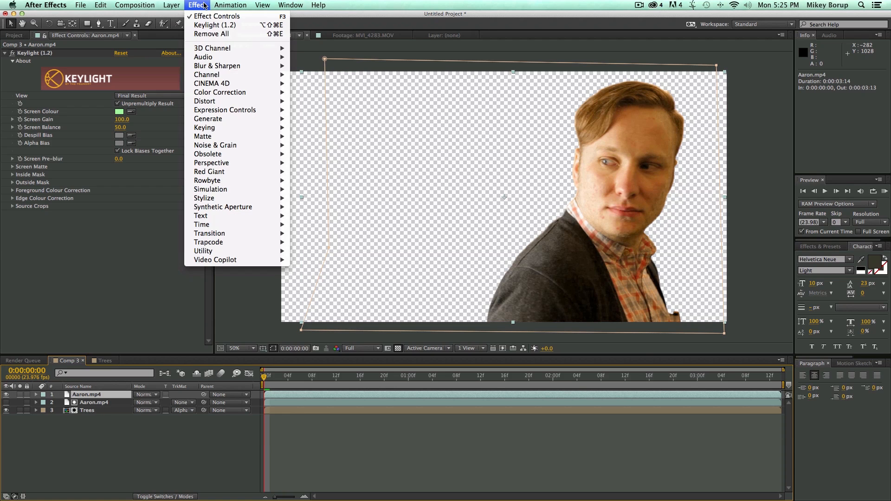
{"action": "mouse_move", "coordinate": [220, 92]}
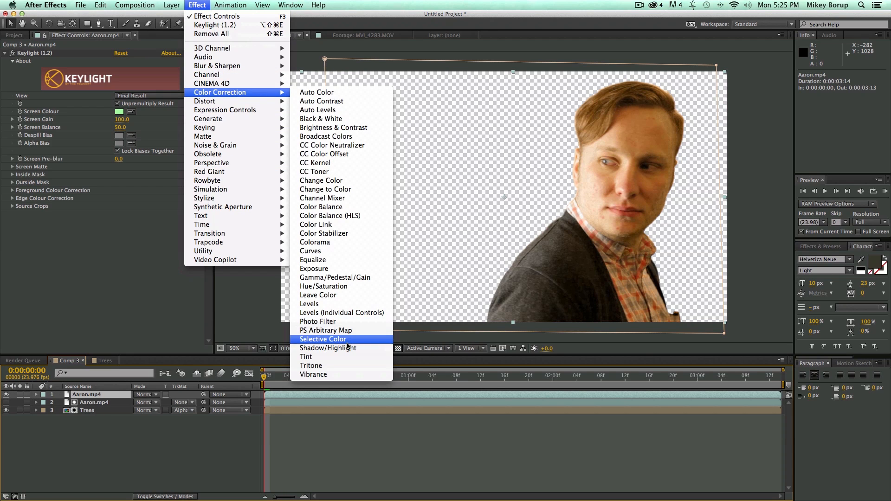
{"action": "left_click", "coordinate": [305, 357]}
- Add Curves to the top copy and shape a steep S-curve for strong contrast
{"action": "left_click", "coordinate": [197, 5]}
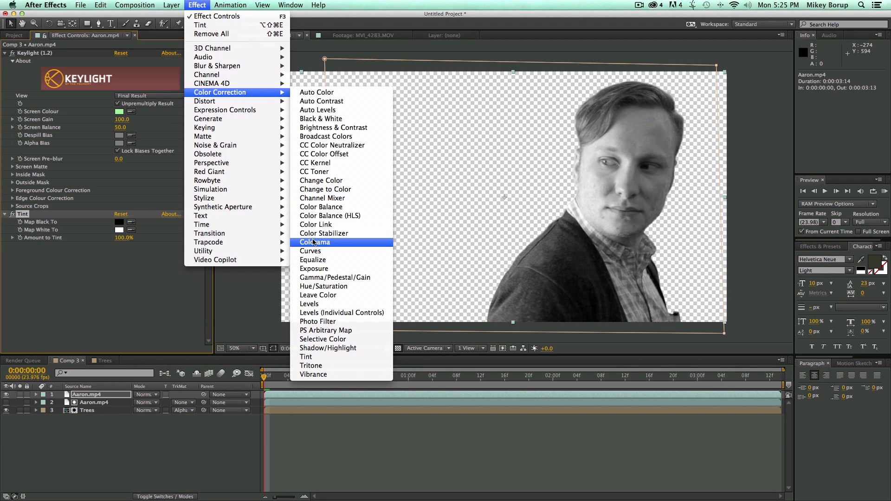
{"action": "left_click", "coordinate": [310, 251]}
{"action": "left_click_drag", "start_coordinate": [77, 297], "coordinate": [82, 277]}
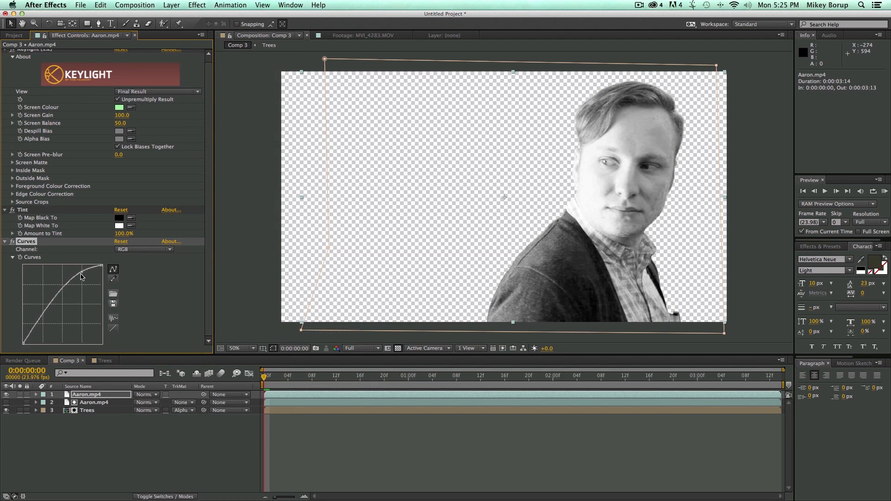
{"action": "left_click_drag", "start_coordinate": [51, 306], "coordinate": [58, 327]}
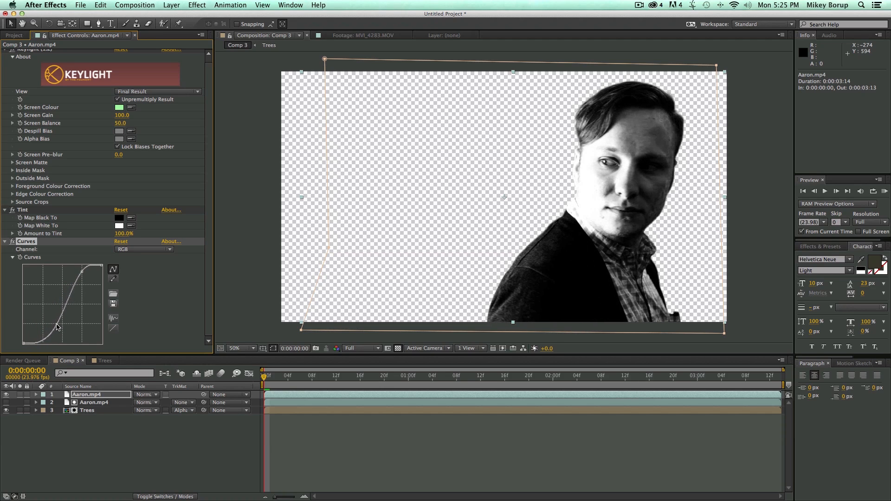
{"action": "left_click_drag", "start_coordinate": [88, 273], "coordinate": [79, 281]}
{"action": "left_click", "coordinate": [170, 452]}
{"action": "left_click", "coordinate": [277, 397]}
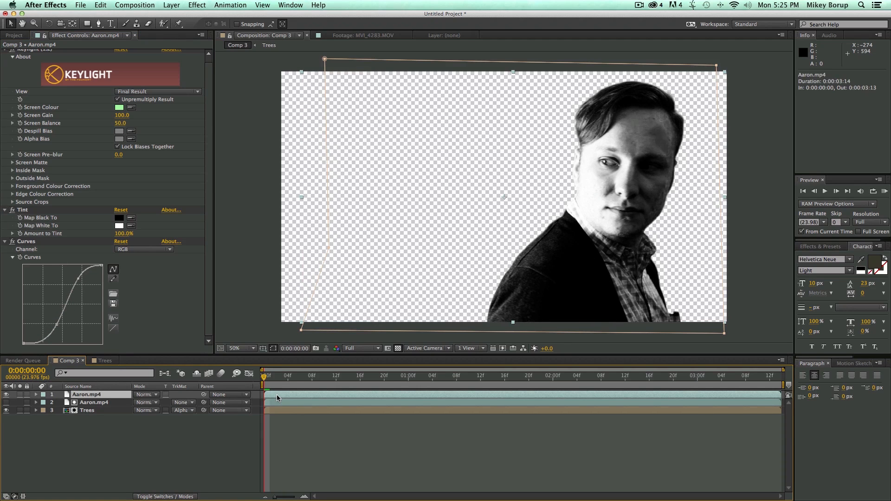
- Pre-compose the top copy as 'Aaron Gradient' and move it to the bottom of the stack
{"action": "key", "text": "super+shift+c"}
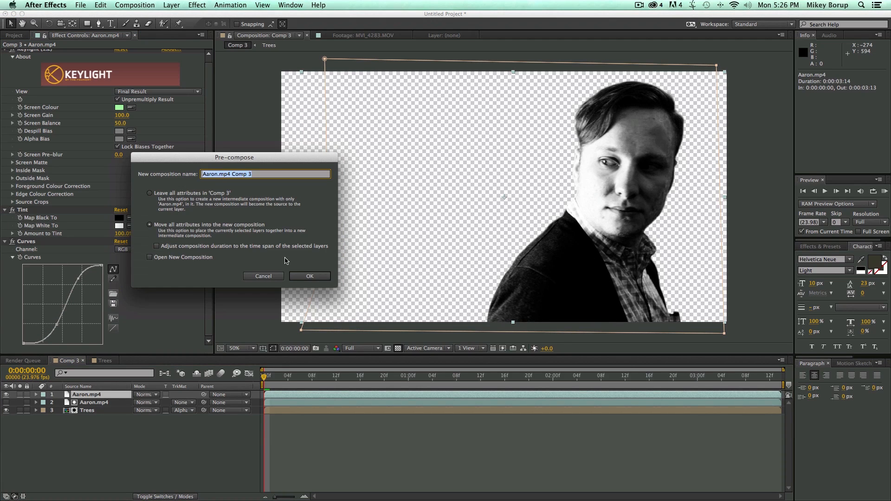
{"action": "type", "text": "Aaron Gradient"}
{"action": "key", "text": "Return"}
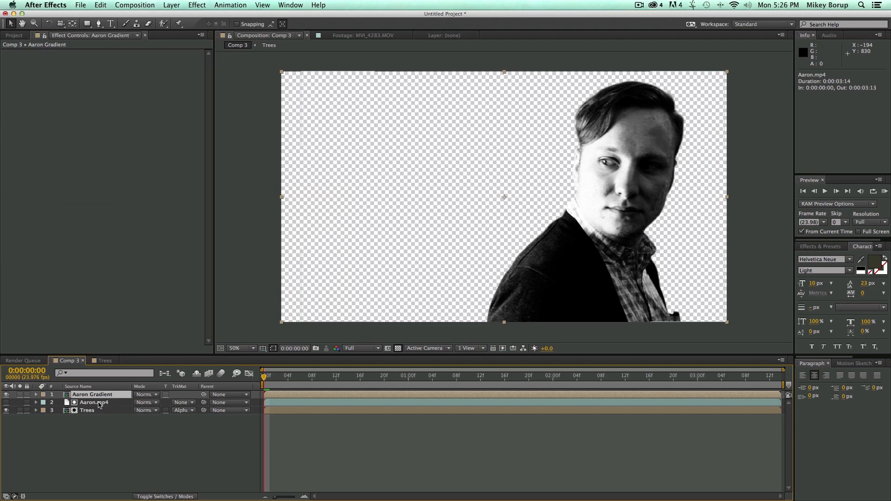
{"action": "left_click_drag", "start_coordinate": [105, 398], "coordinate": [102, 415]}
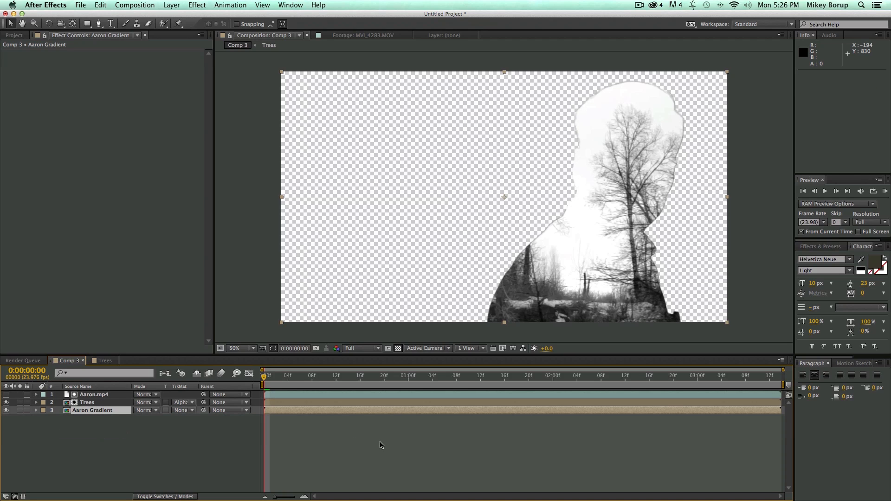
- Hide Aaron Gradient and apply Displacement Map to Trees using Aaron Gradient as the map layer
{"action": "left_click", "coordinate": [7, 412]}
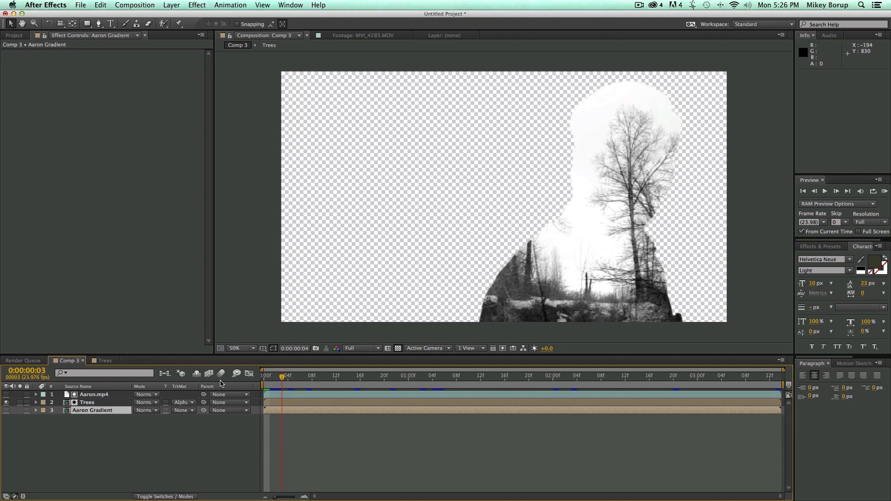
{"action": "left_click", "coordinate": [87, 403]}
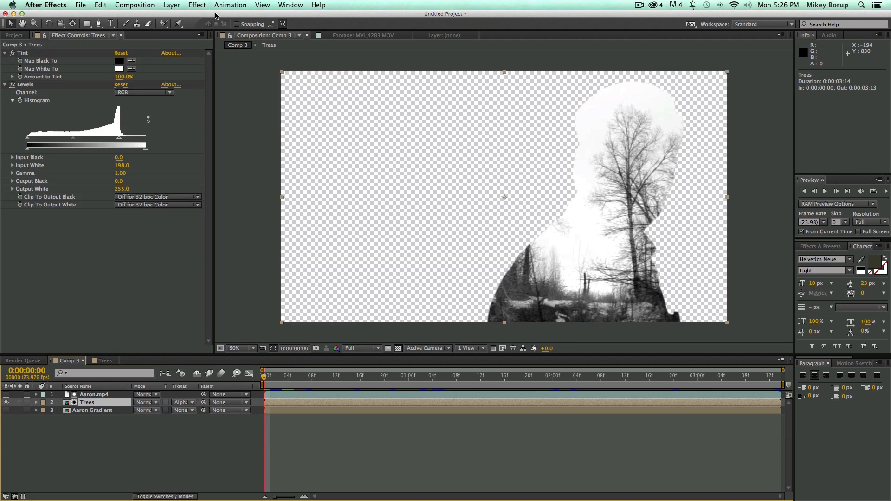
{"action": "left_click", "coordinate": [199, 5]}
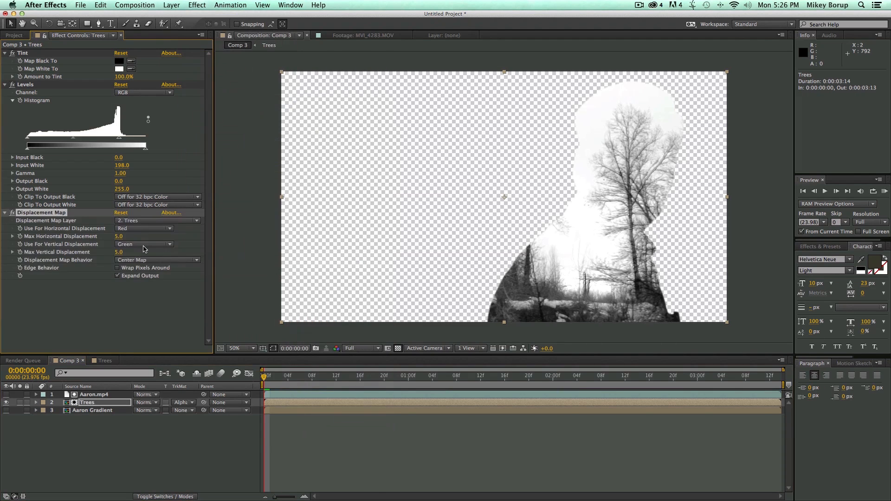
{"action": "left_click", "coordinate": [139, 221]}
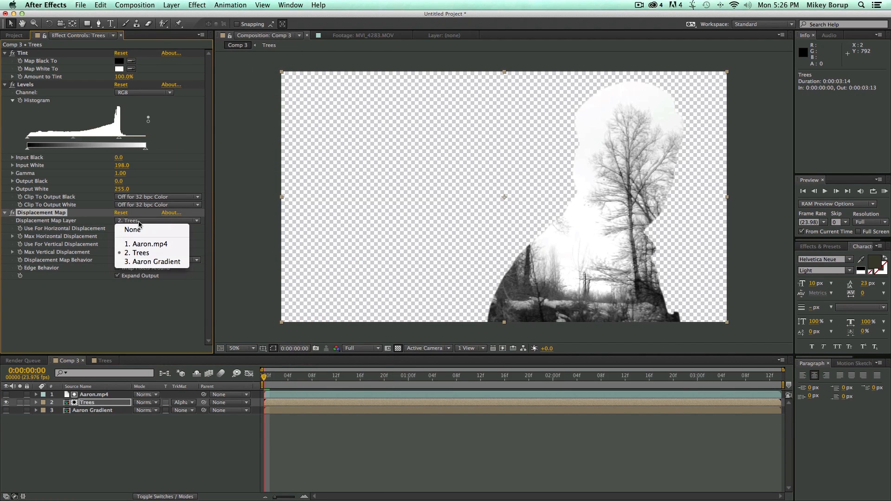
{"action": "left_click", "coordinate": [150, 263]}
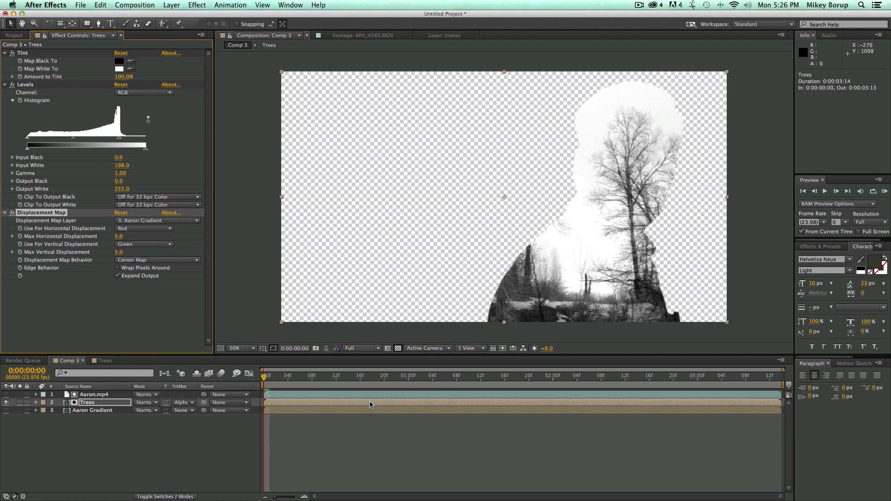
- Set horizontal and vertical displacement to 5.0 with Wrap Pixels Around on, then preview
{"action": "left_click", "coordinate": [559, 376]}
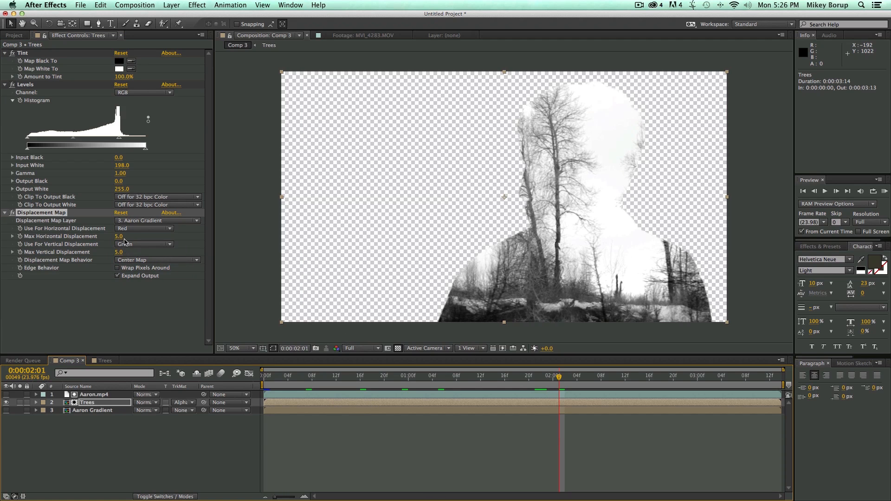
{"action": "mouse_move", "coordinate": [121, 237]}
{"action": "left_mouse_down"}
{"action": "mouse_move", "coordinate": [652, 301]}
{"action": "mouse_move", "coordinate": [179, 269]}
{"action": "left_mouse_up"}
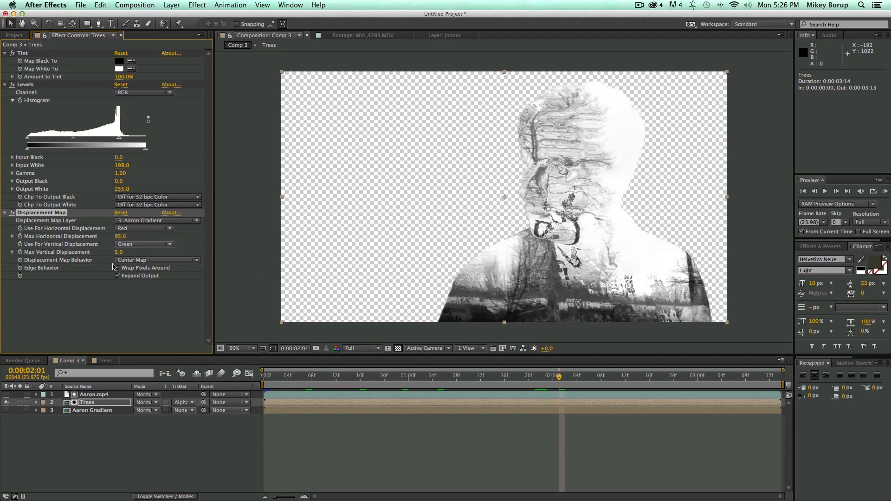
{"action": "key", "text": "super+z"}
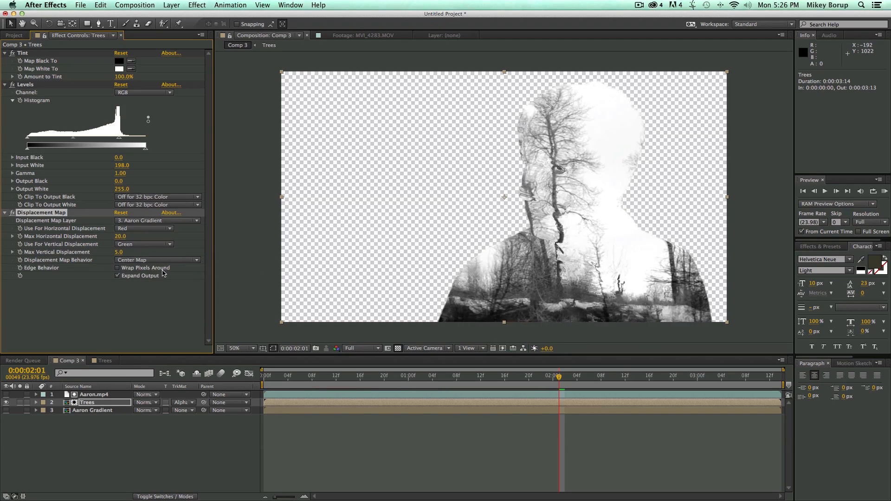
{"action": "mouse_move", "coordinate": [116, 252]}
{"action": "left_mouse_down"}
{"action": "mouse_move", "coordinate": [124, 253]}
{"action": "mouse_move", "coordinate": [124, 238]}
{"action": "left_mouse_up"}
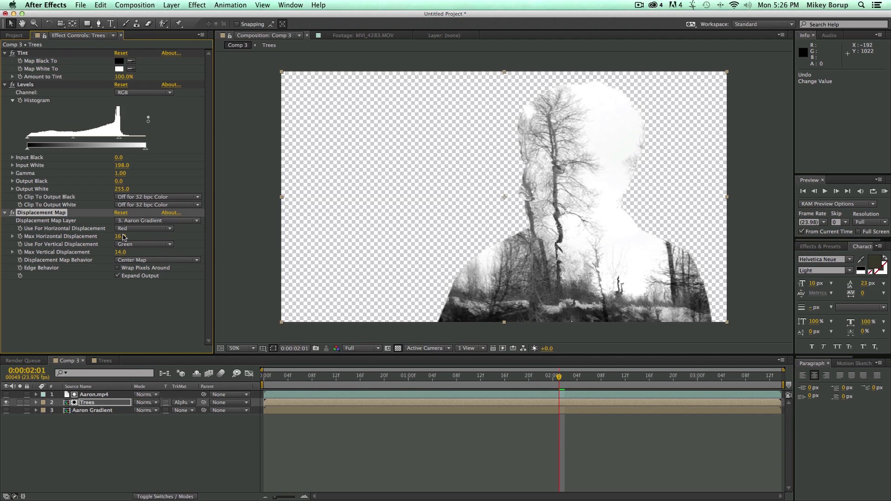
{"action": "left_click", "coordinate": [120, 253]}
{"action": "left_click", "coordinate": [120, 237]}
{"action": "key", "text": "space"}
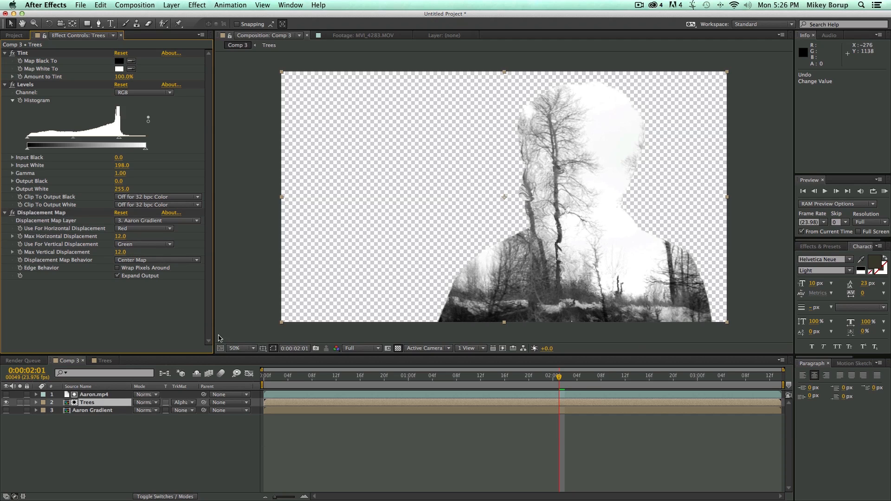
{"action": "key", "text": "space"}
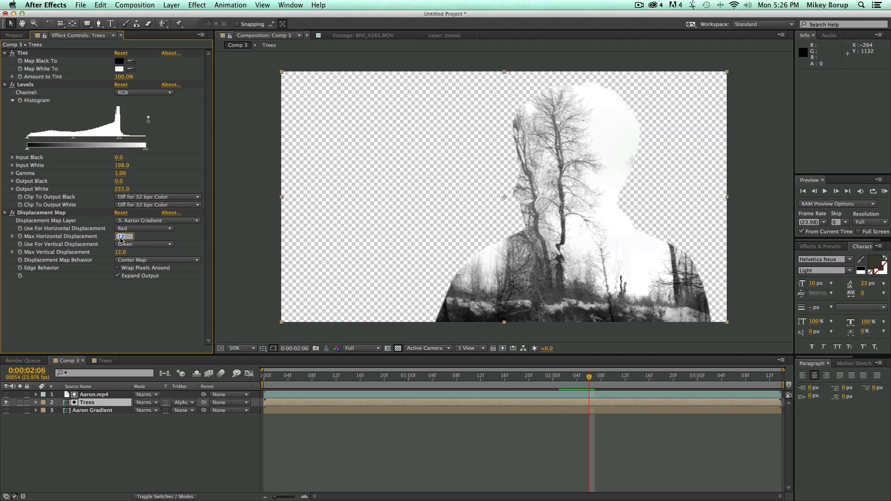
{"action": "key", "text": "Return"}
{"action": "type", "text": "5"}
{"action": "left_click", "coordinate": [265, 378]}
{"action": "key", "text": "space"}
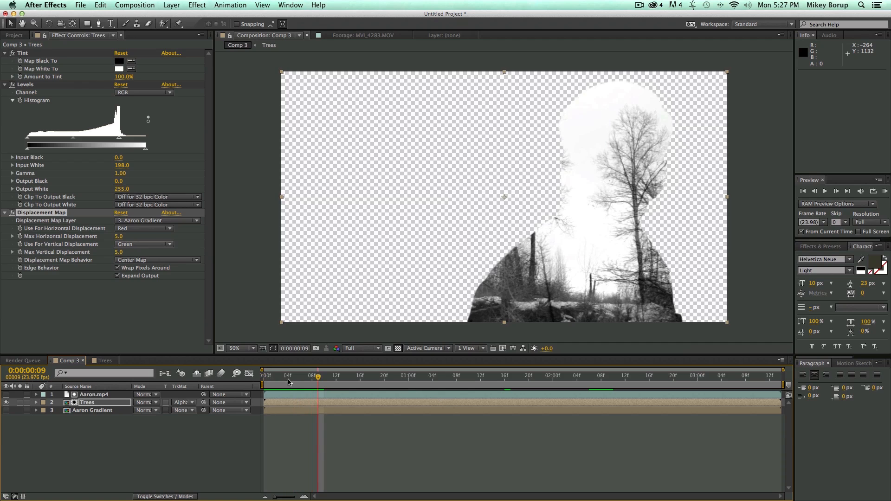
{"action": "key", "text": "space"}
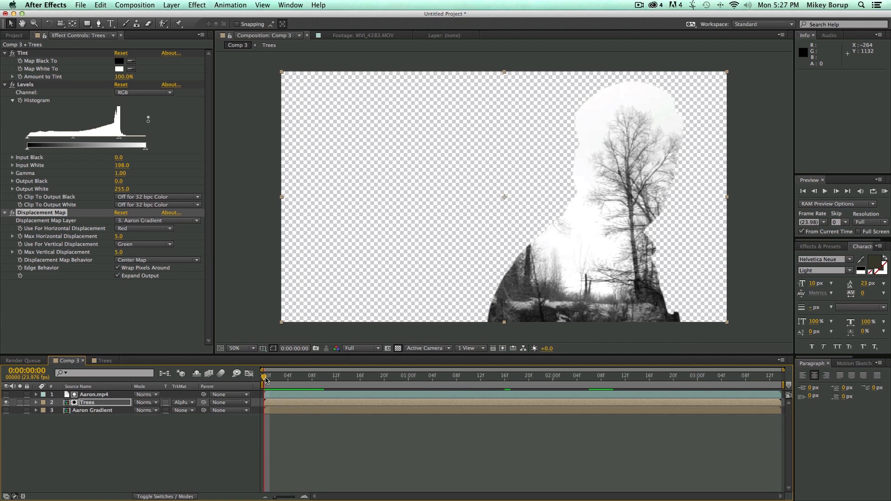
- Duplicate the top Aaron.mp4 layer and make the copy visible
{"action": "left_click", "coordinate": [91, 395]}
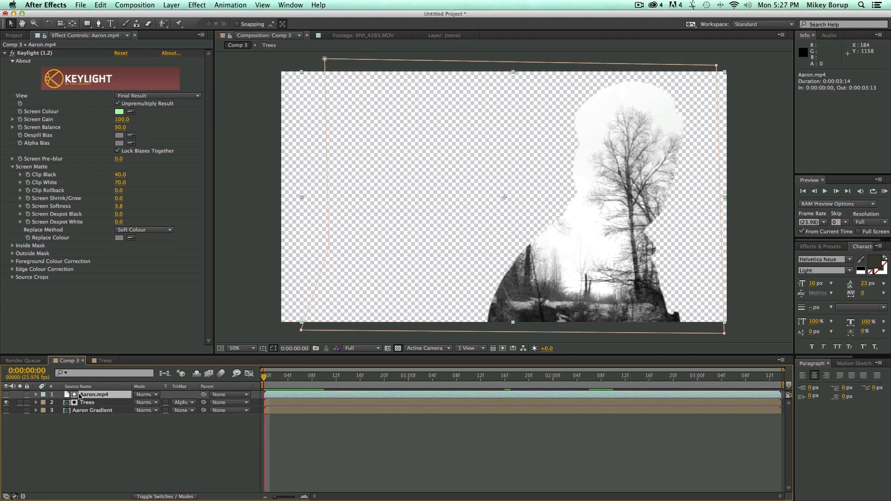
{"action": "left_click", "coordinate": [87, 398]}
{"action": "key", "text": "super+d"}
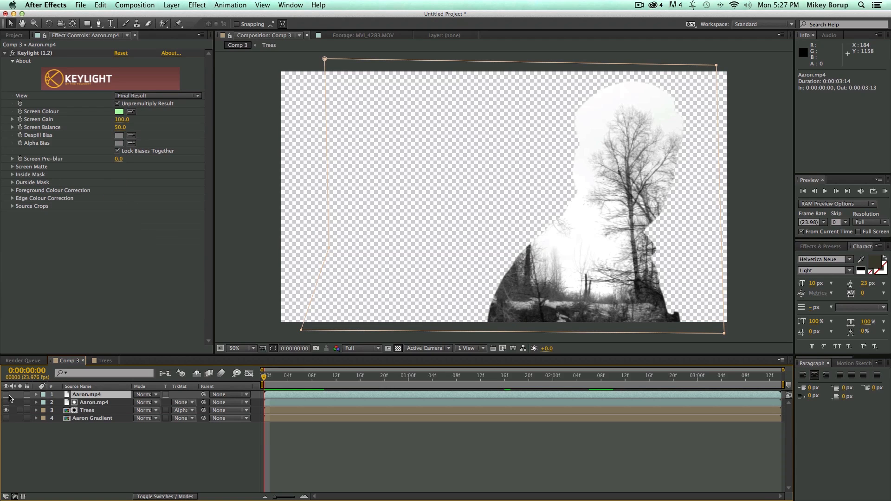
{"action": "left_click", "coordinate": [6, 395]}
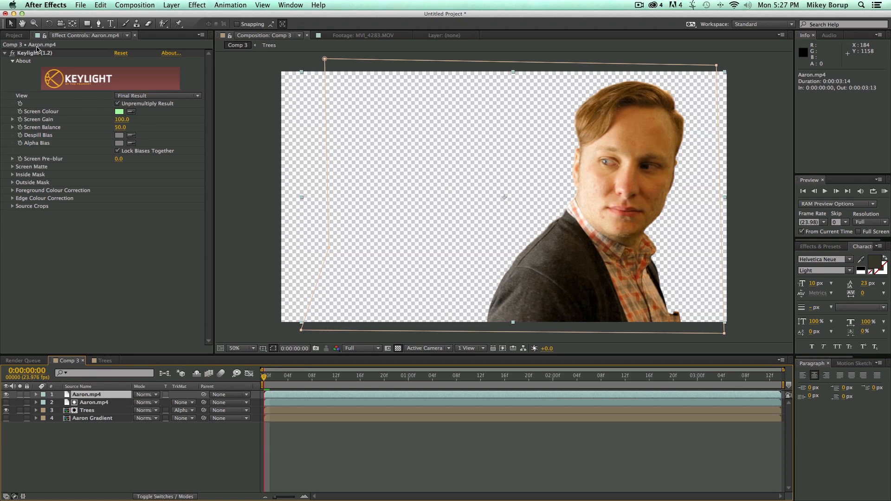
- View the copy's Keylight matte in black-and-white and soften its matte edges heavily
{"action": "left_click", "coordinate": [160, 95]}
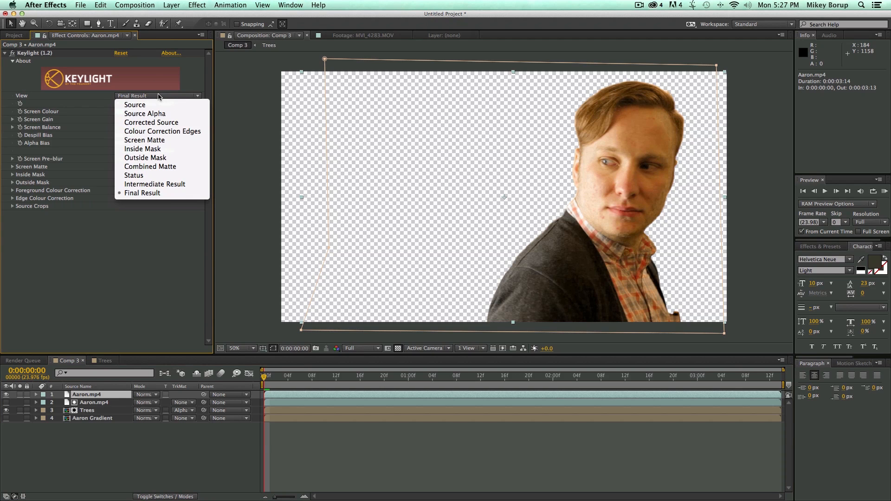
{"action": "left_click", "coordinate": [157, 141]}
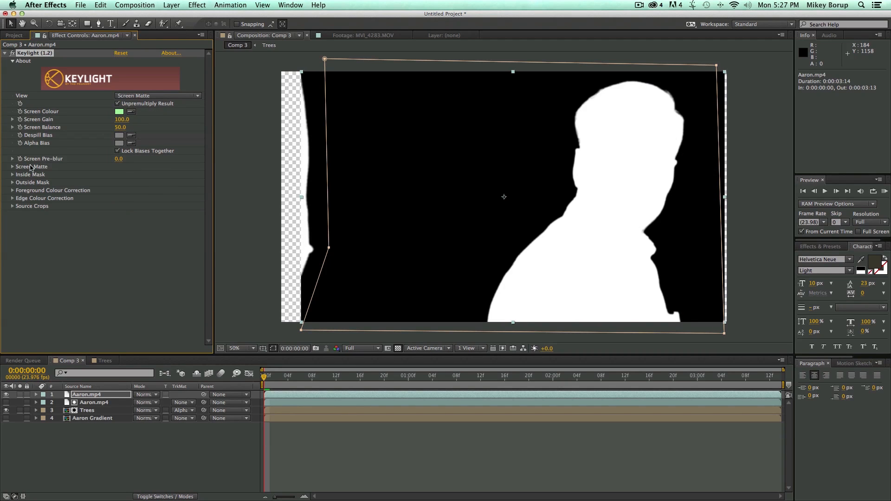
{"action": "left_click", "coordinate": [13, 167]}
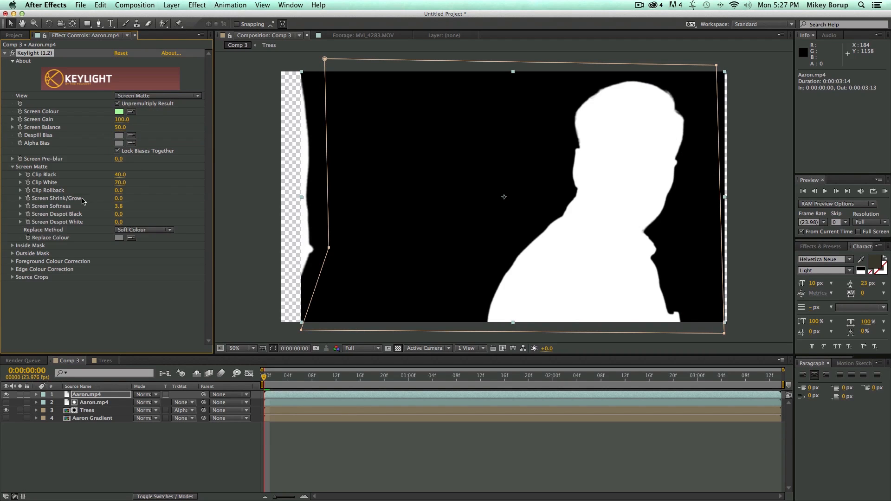
{"action": "mouse_move", "coordinate": [119, 207]}
{"action": "left_mouse_down"}
{"action": "mouse_move", "coordinate": [147, 211]}
{"action": "mouse_move", "coordinate": [108, 199]}
{"action": "mouse_move", "coordinate": [49, 206]}
{"action": "left_mouse_up"}
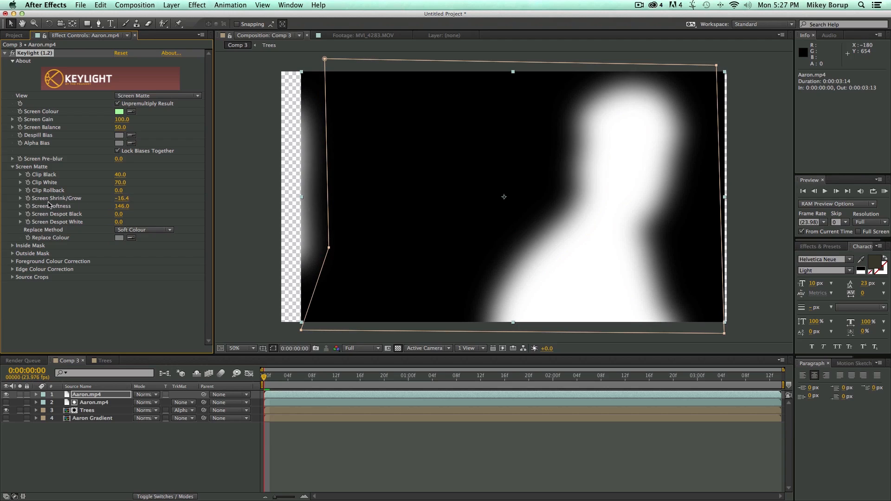
- Start pre-composing the top Aaron.mp4 copy into a new composition
{"action": "left_click", "coordinate": [284, 397]}
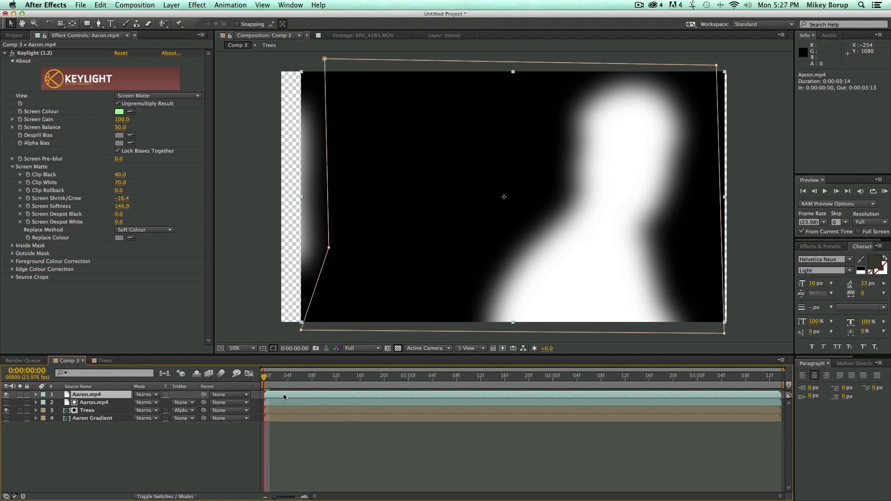
{"action": "key", "text": "super+shift+c"}
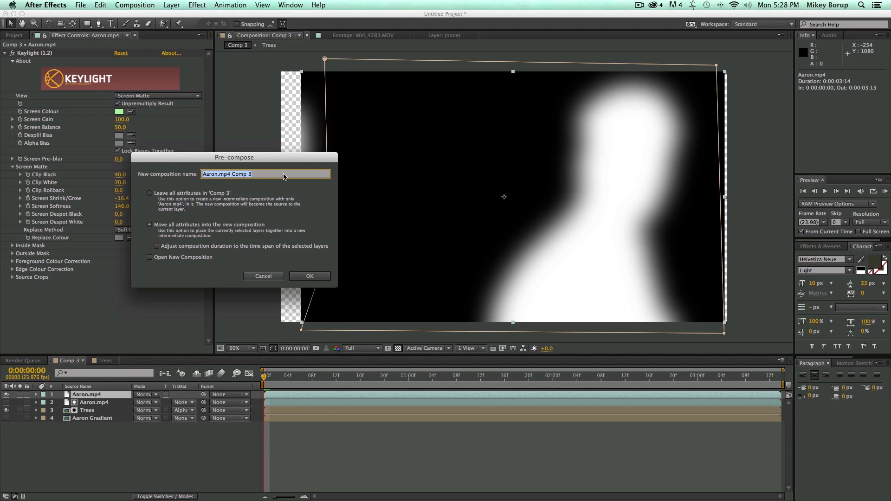
{"action": "type", "text": "E"}
{"action": "type", "text": "k"}
- Confirm the Edge Mask precomp and open it on its own
{"action": "key", "text": "Return"}
{"action": "double_click", "coordinate": [275, 395]}
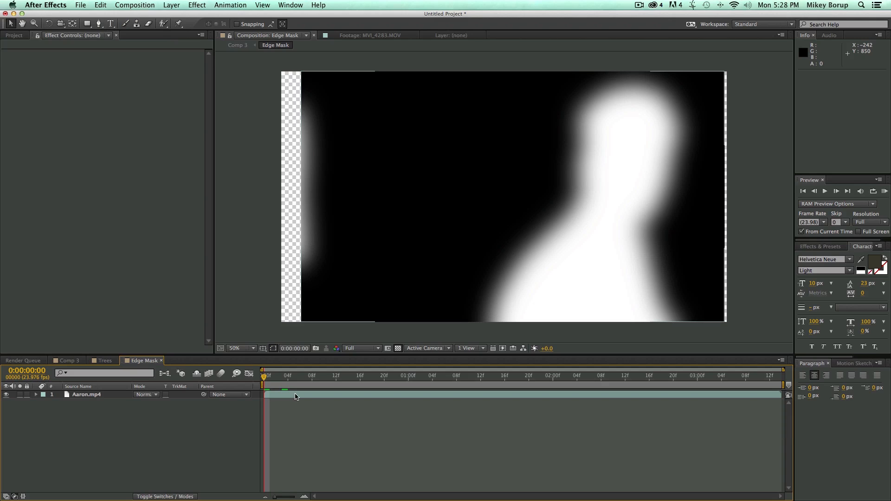
- Draw a closed white Pen shape over the man's head and the upper part of the frame
{"action": "left_click", "coordinate": [100, 24]}
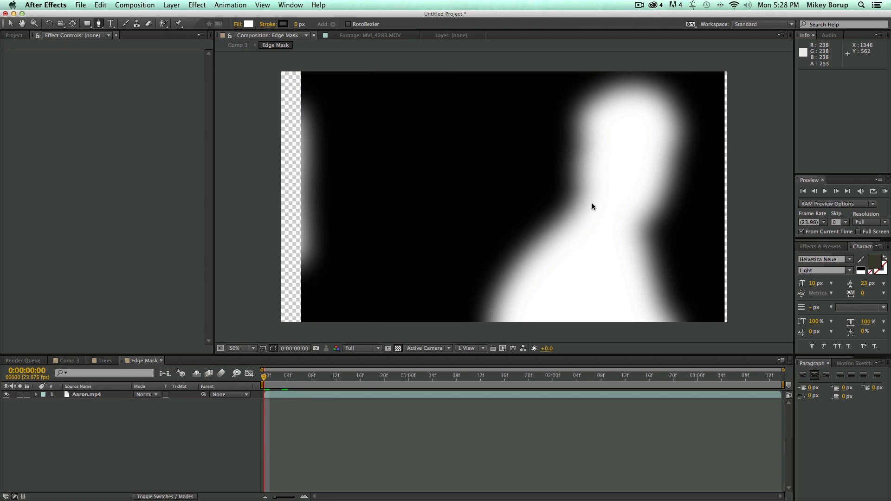
{"action": "left_click", "coordinate": [504, 197]}
{"action": "left_click_drag", "start_coordinate": [586, 211], "coordinate": [533, 169]}
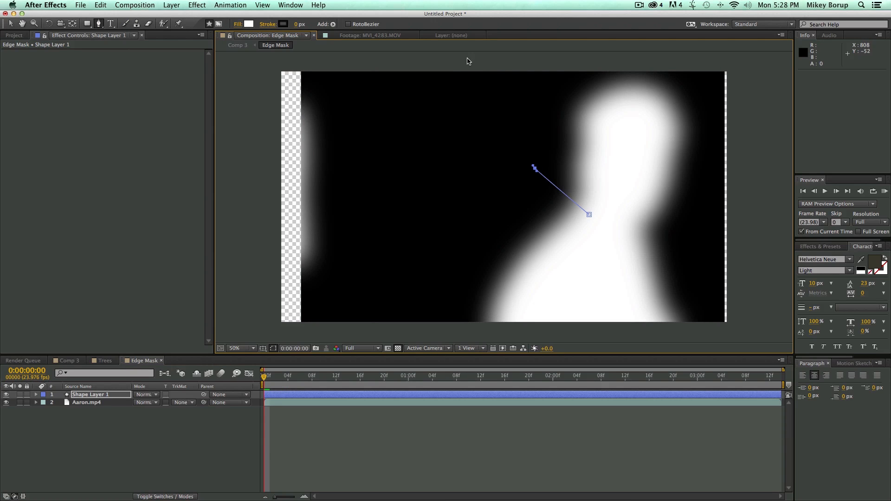
{"action": "scroll", "coordinate": [503, 94], "scroll_direction": "up", "scroll_amount": 3}
{"action": "left_click", "coordinate": [405, 85]}
{"action": "left_click", "coordinate": [642, 67]}
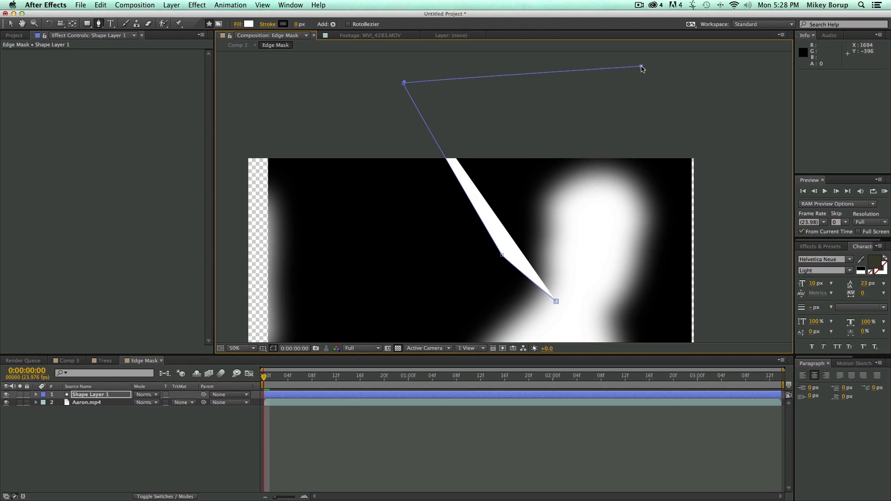
{"action": "left_click", "coordinate": [742, 82]}
{"action": "scroll", "coordinate": [742, 139], "scroll_direction": "down", "scroll_amount": 3}
{"action": "left_click", "coordinate": [724, 188]}
{"action": "left_click", "coordinate": [614, 246]}
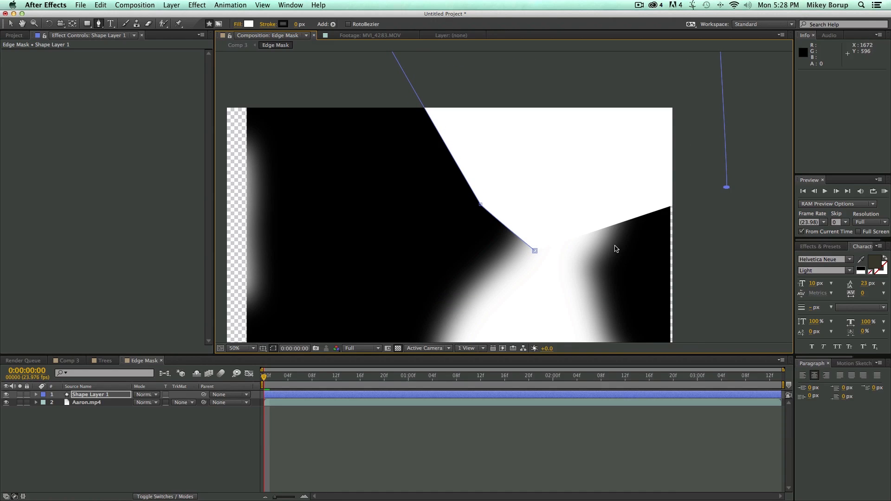
{"action": "left_click", "coordinate": [535, 251]}
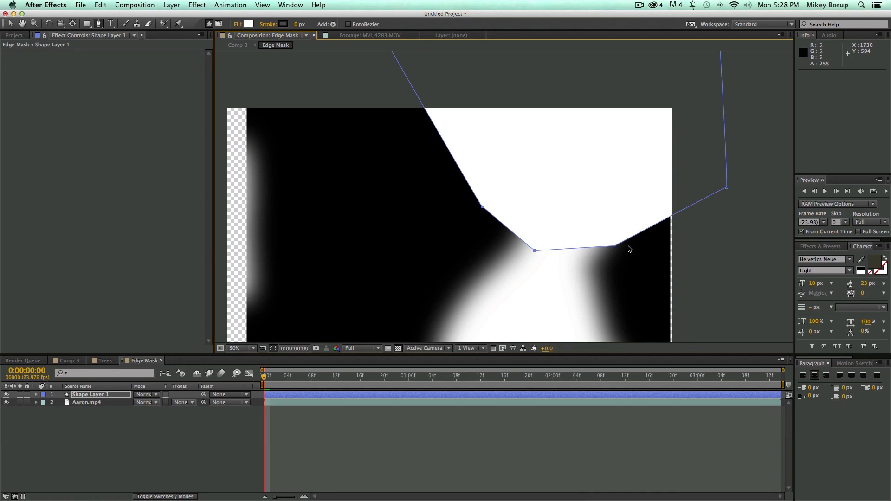
- Add Fast Blur to the shape layer and blur the white shape heavily (~456)
{"action": "left_click", "coordinate": [197, 5]}
{"action": "mouse_move", "coordinate": [217, 65]}
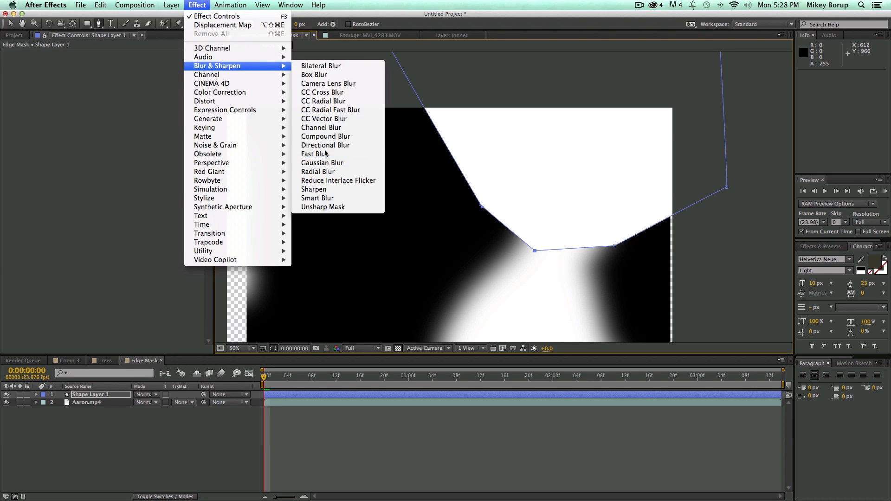
{"action": "left_click", "coordinate": [314, 154]}
{"action": "left_click_drag", "start_coordinate": [119, 61], "coordinate": [356, 91]}
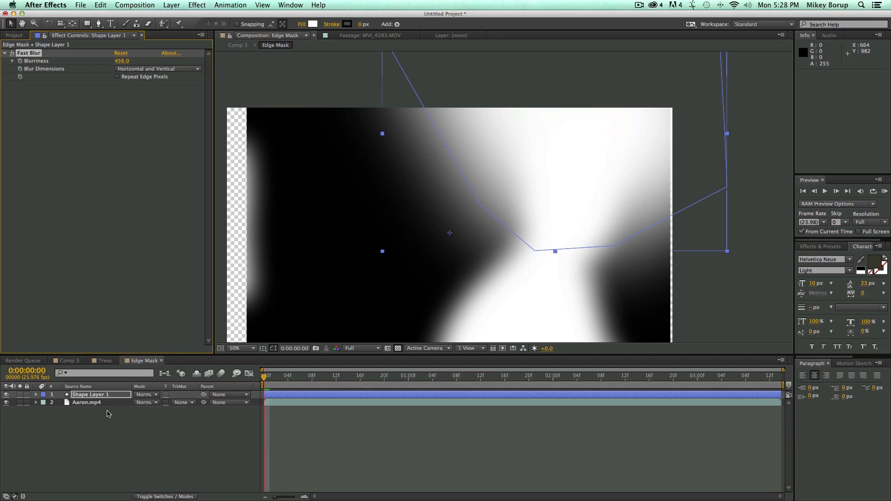
- Keyframe the shape's Position so it drifts leftward from start to end of the clip
{"action": "key", "text": "p"}
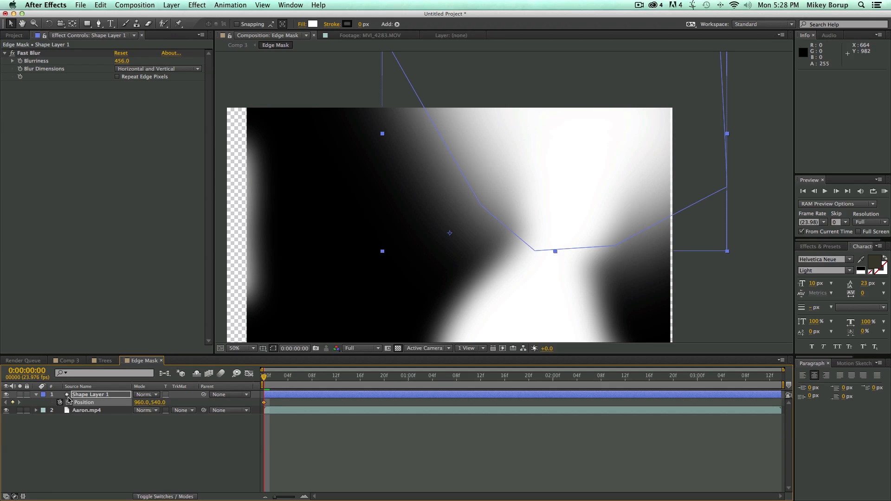
{"action": "left_click_drag", "start_coordinate": [422, 376], "coordinate": [774, 377]}
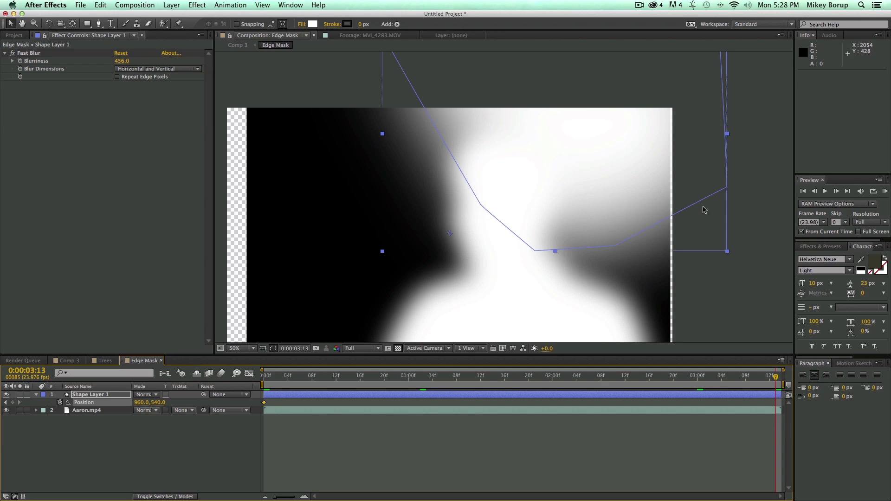
{"action": "left_click_drag", "start_coordinate": [705, 208], "coordinate": [622, 210]}
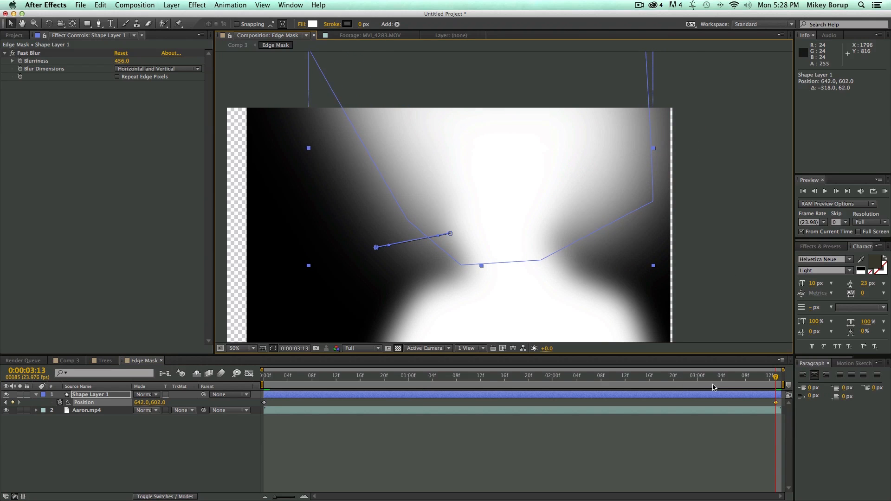
{"action": "left_click_drag", "start_coordinate": [775, 377], "coordinate": [461, 376]}
{"action": "left_click_drag", "start_coordinate": [374, 377], "coordinate": [266, 377]}
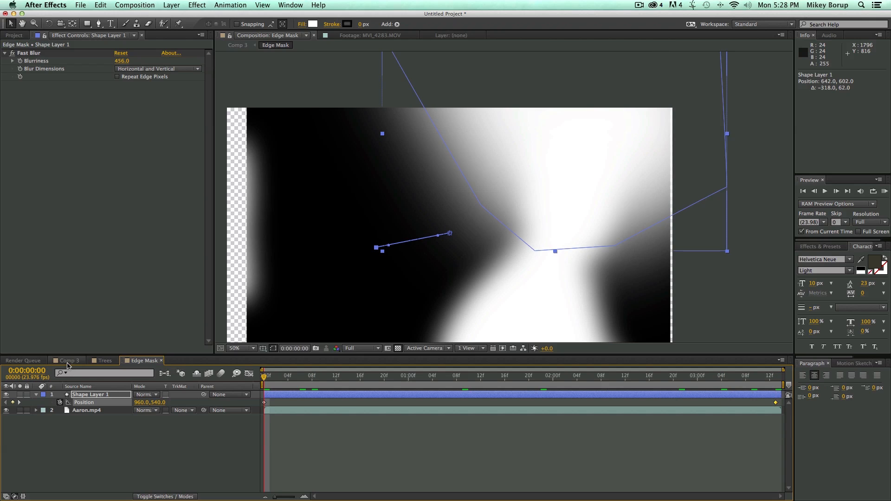
- Back in Comp 3, duplicate the Aaron.mp4 layer
{"action": "left_click", "coordinate": [70, 361]}
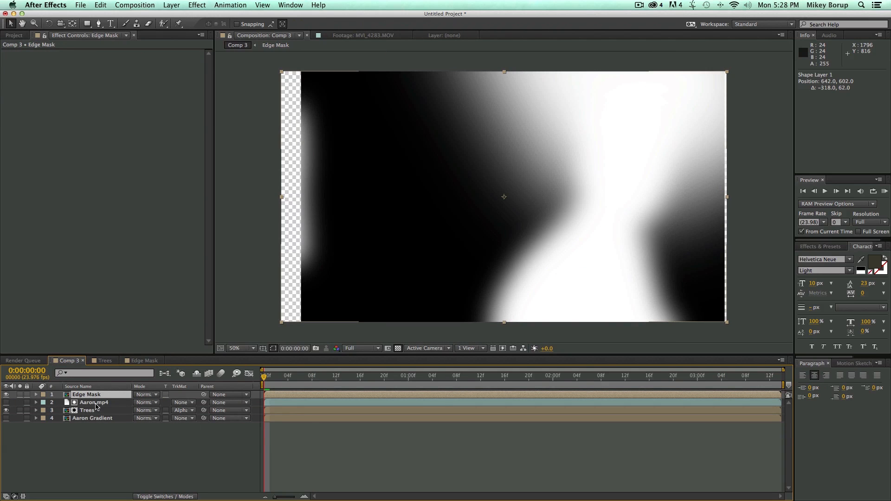
{"action": "left_click", "coordinate": [93, 403]}
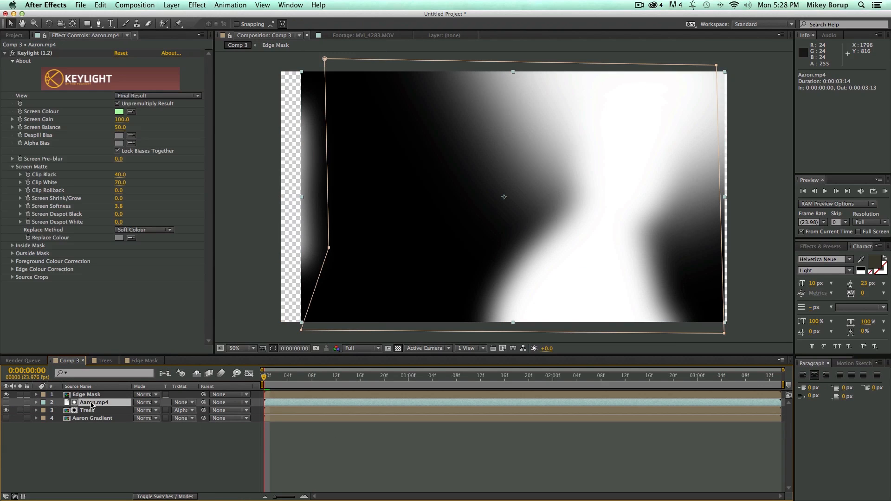
{"action": "key", "text": "super+d"}
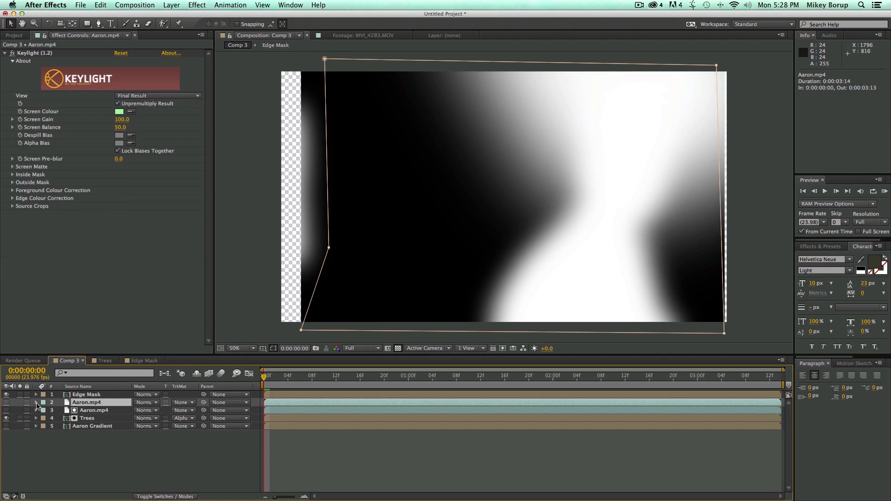
- Set the duplicate's track matte to Luma Inverted Matte 'Edge Mask' and preview a later frame
{"action": "left_click", "coordinate": [180, 404]}
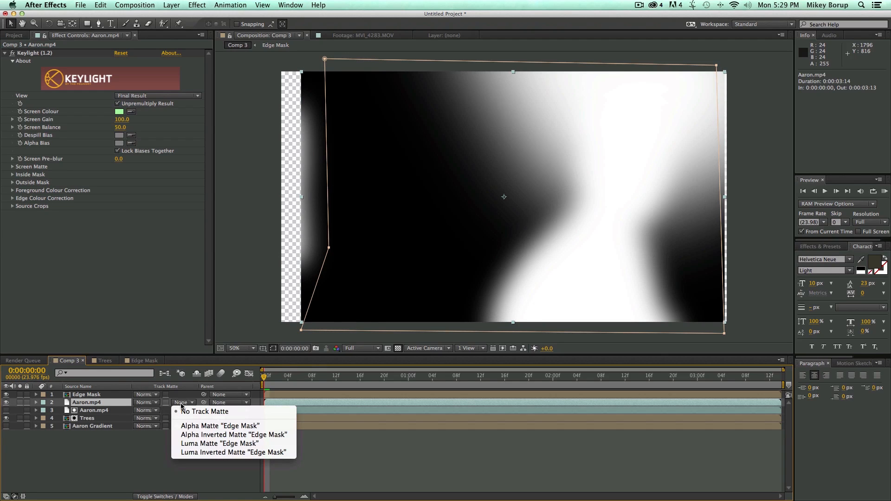
{"action": "left_click", "coordinate": [219, 443]}
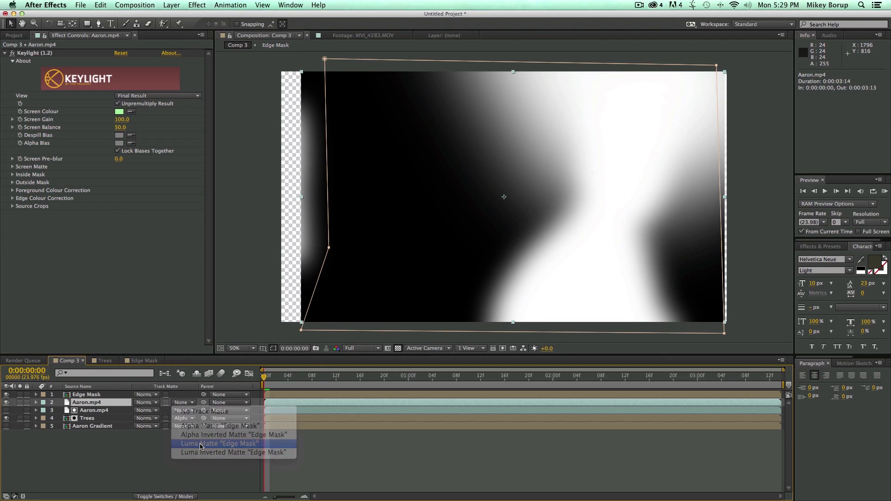
{"action": "left_click", "coordinate": [192, 404]}
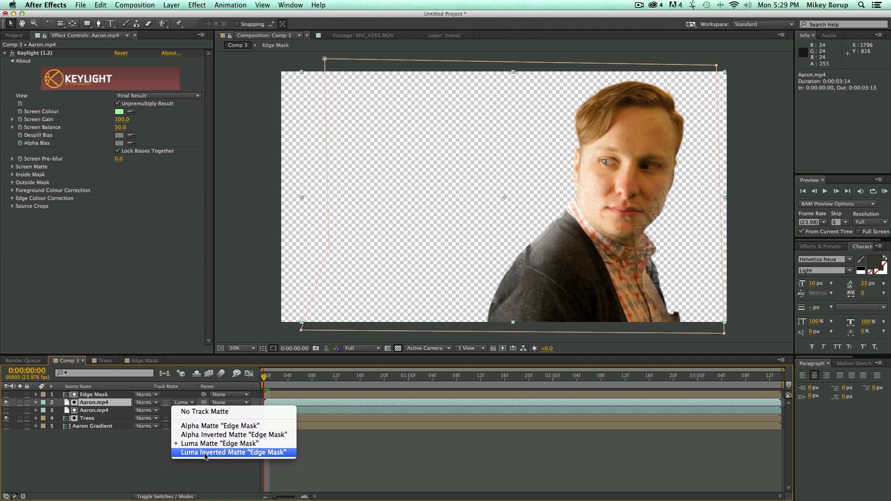
{"action": "left_click", "coordinate": [234, 452]}
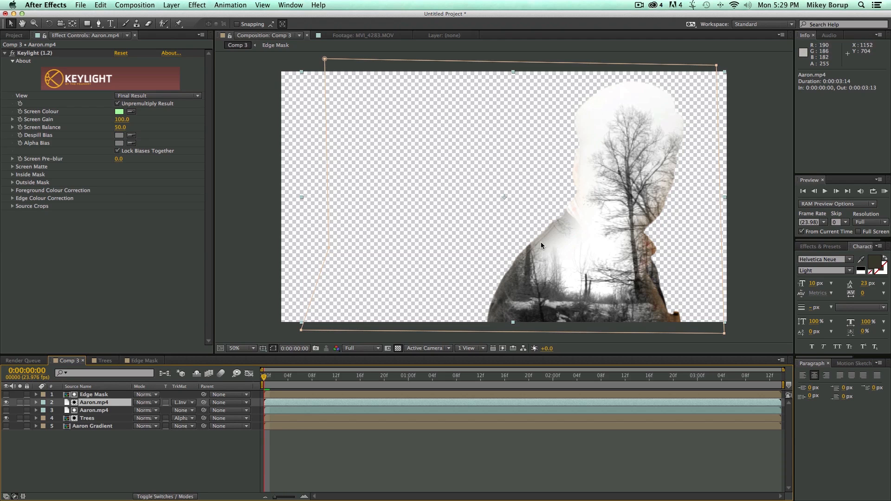
{"action": "left_click_drag", "start_coordinate": [266, 375], "coordinate": [500, 379]}
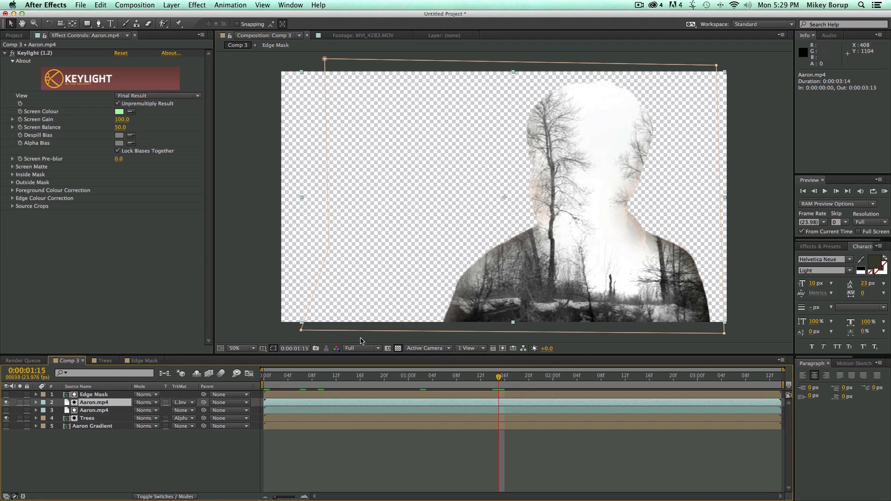
- Return to the Edge Mask comp and select its keyed Aaron.mp4 layer
{"action": "left_click", "coordinate": [144, 361]}
{"action": "left_click", "coordinate": [83, 402]}
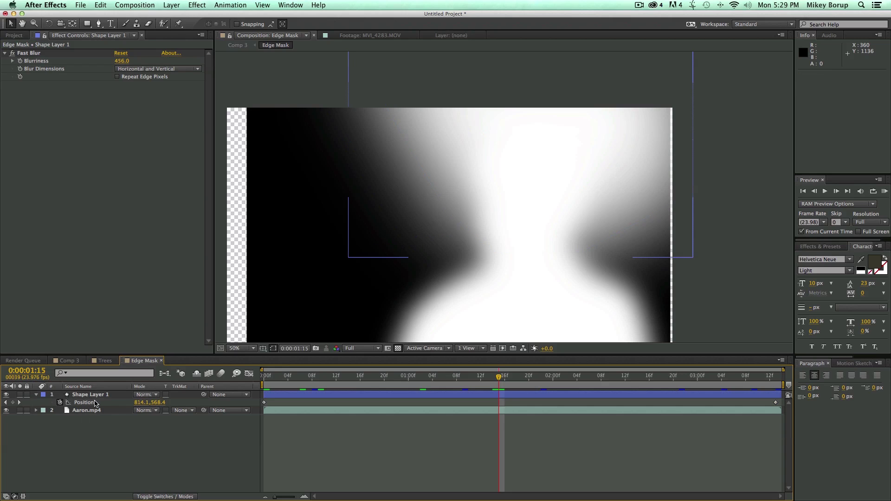
{"action": "left_click", "coordinate": [87, 410]}
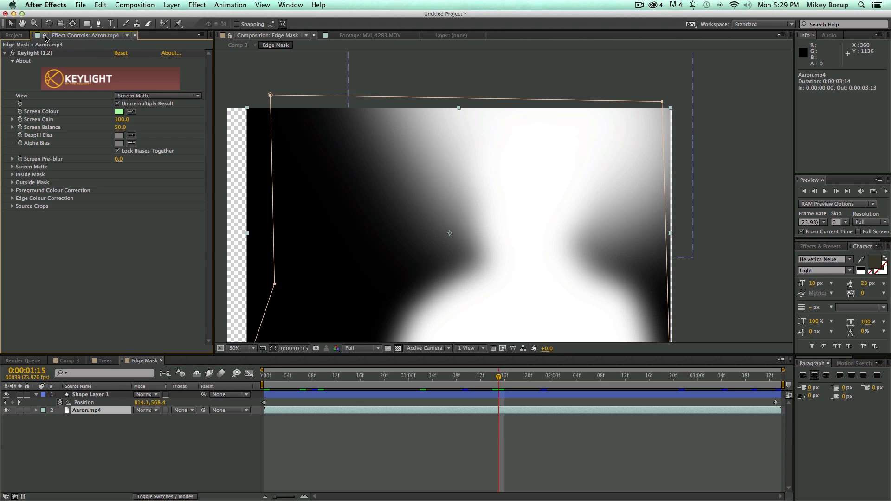
- In Keylight's Screen Matte group, shrink the matte edges to Screen Shrink/Grow -25.0
{"action": "left_click", "coordinate": [68, 361]}
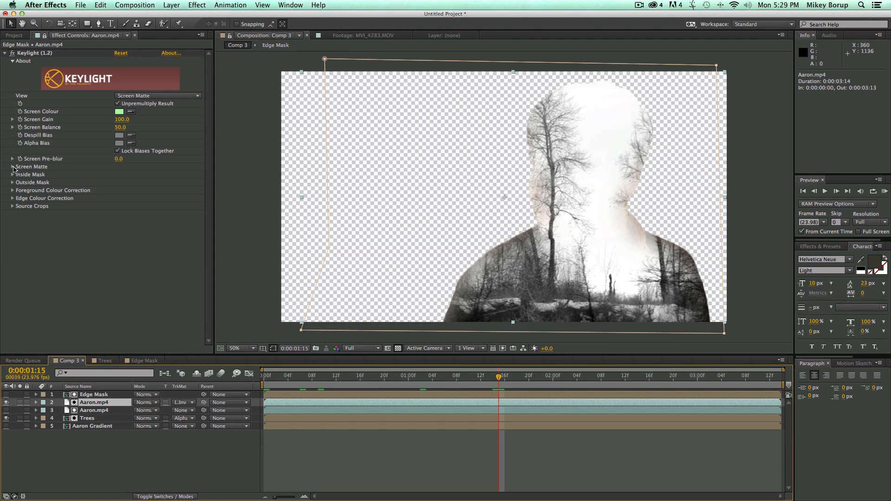
{"action": "left_click", "coordinate": [13, 167]}
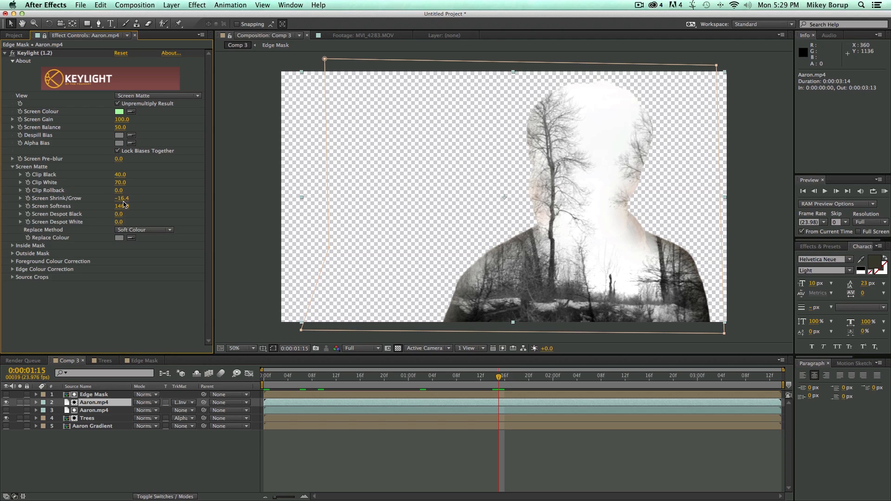
{"action": "left_click_drag", "start_coordinate": [123, 199], "coordinate": [84, 200]}
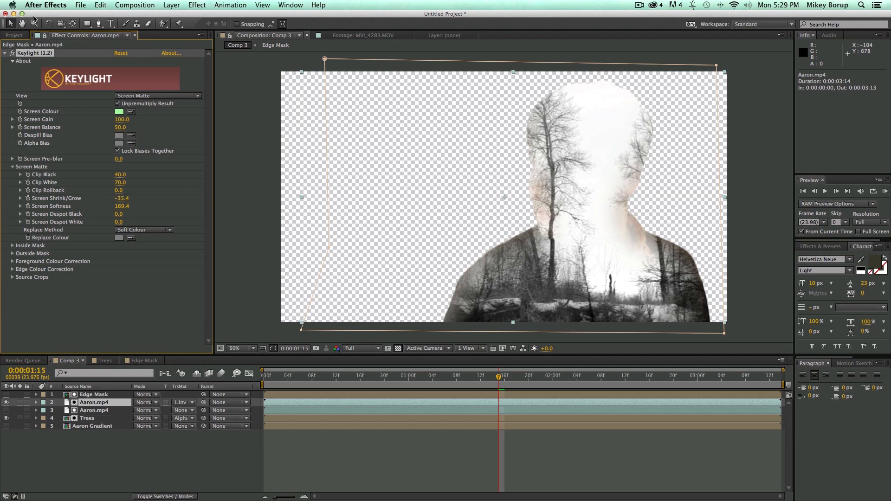
- Rename the second Aaron.mp4 layer to 'Edge aaron'
{"action": "left_click", "coordinate": [90, 410]}
{"action": "left_click", "coordinate": [91, 403]}
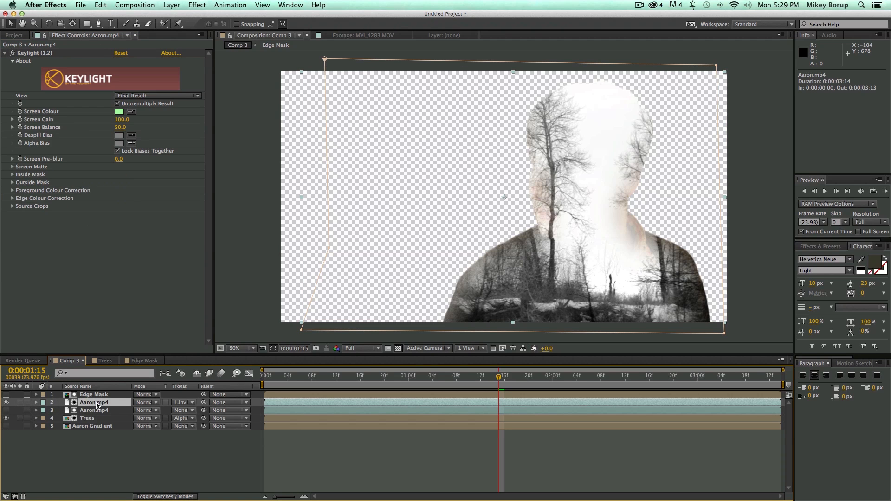
{"action": "key", "text": "Return"}
{"action": "type", "text": "Edge aaron"}
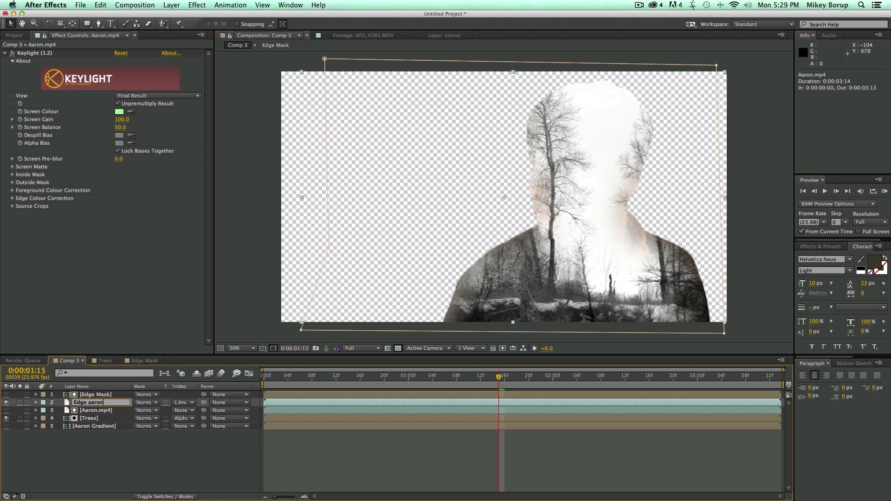
{"action": "key", "text": "Return"}
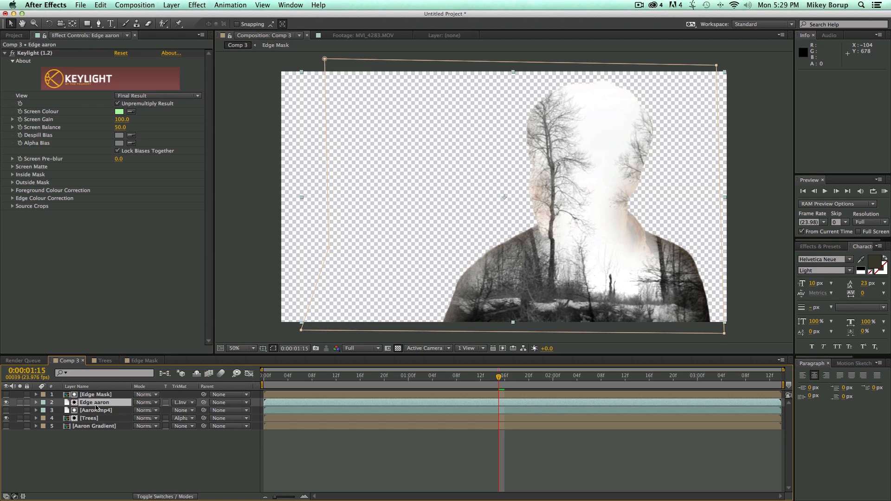
- Add Hue/Saturation and Curves effects to the Edge aaron layer
{"action": "left_click", "coordinate": [195, 5]}
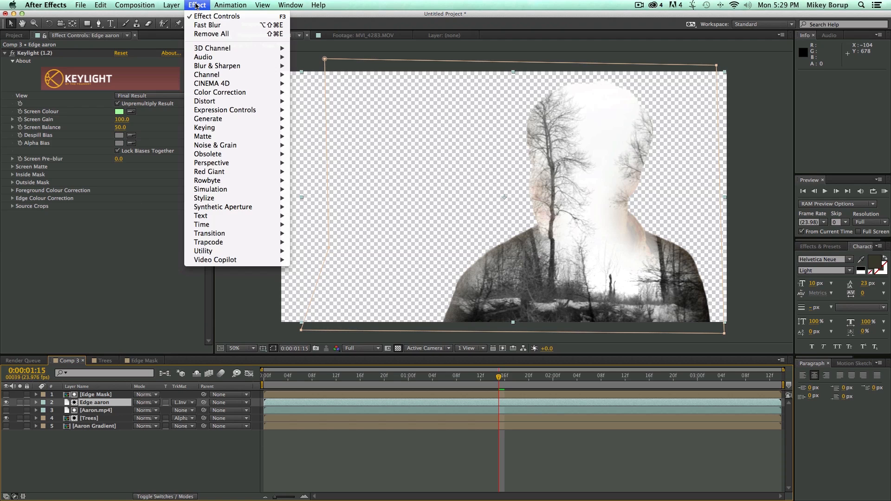
{"action": "mouse_move", "coordinate": [220, 92]}
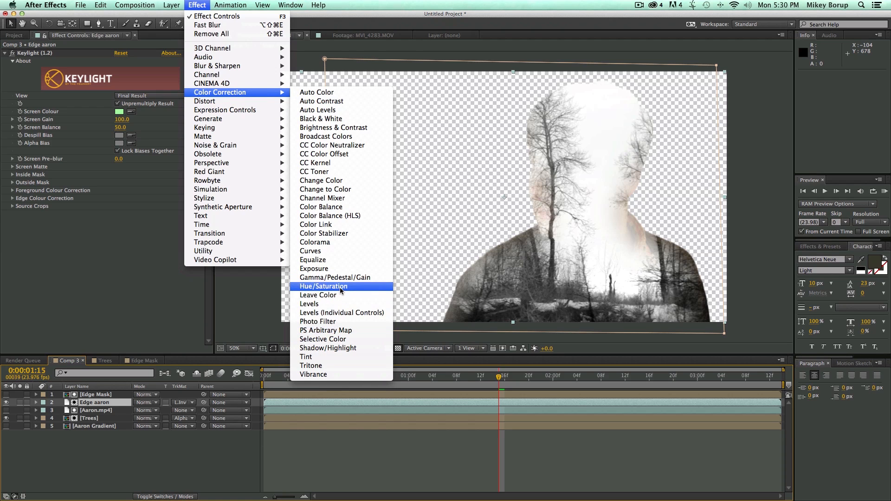
{"action": "left_click", "coordinate": [323, 287]}
{"action": "left_click", "coordinate": [197, 5]}
{"action": "mouse_move", "coordinate": [207, 75]}
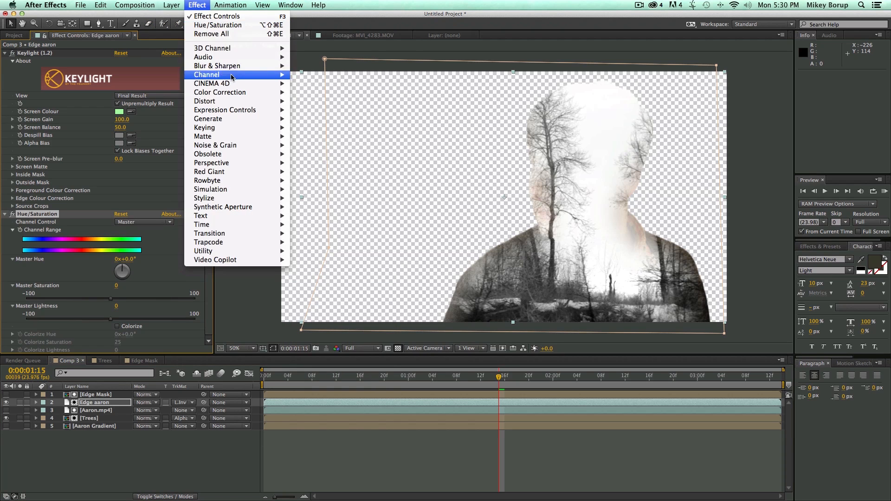
{"action": "left_click", "coordinate": [310, 251]}
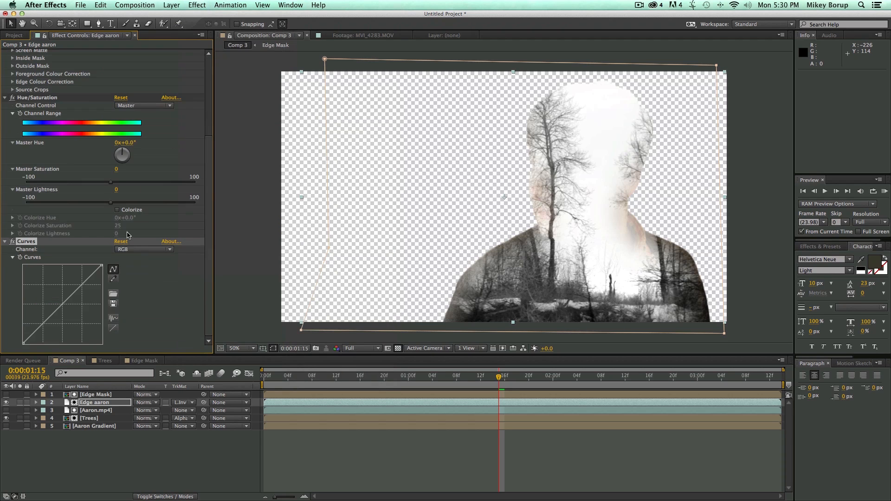
- Set saturation -67 and lightness -28 and shape an S-curve in Curves
{"action": "left_click_drag", "start_coordinate": [110, 182], "coordinate": [68, 183]}
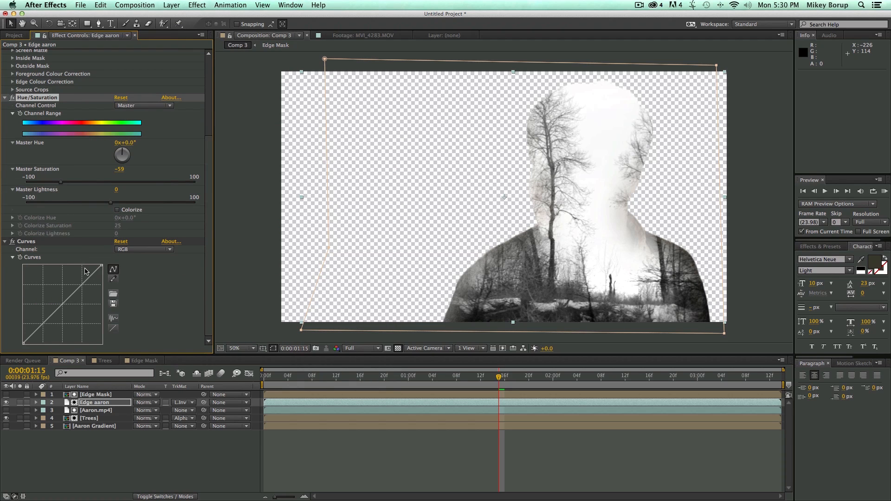
{"action": "left_click_drag", "start_coordinate": [82, 285], "coordinate": [73, 278]}
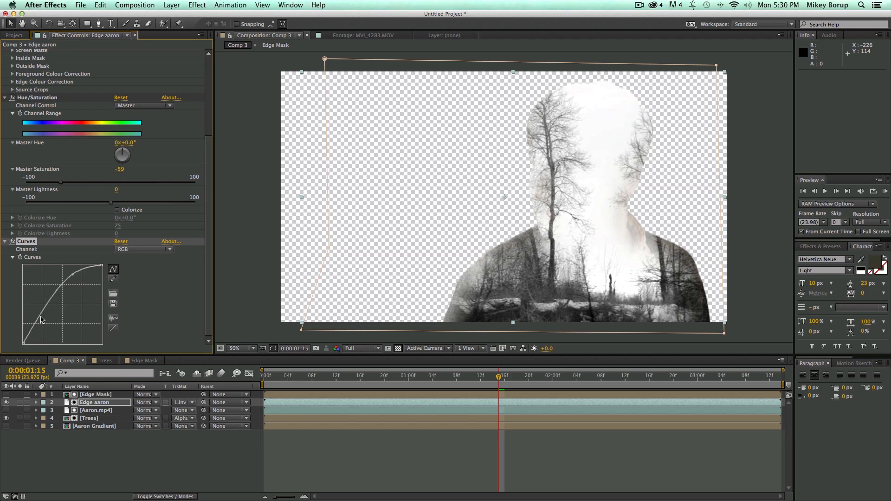
{"action": "mouse_move", "coordinate": [42, 320]}
{"action": "left_mouse_down"}
{"action": "mouse_move", "coordinate": [48, 334]}
{"action": "mouse_move", "coordinate": [41, 340]}
{"action": "left_mouse_up"}
{"action": "left_click_drag", "start_coordinate": [61, 182], "coordinate": [46, 183]}
{"action": "left_click_drag", "start_coordinate": [110, 202], "coordinate": [88, 205]}
{"action": "left_click_drag", "start_coordinate": [84, 278], "coordinate": [78, 288]}
{"action": "left_click_drag", "start_coordinate": [43, 183], "coordinate": [55, 184]}
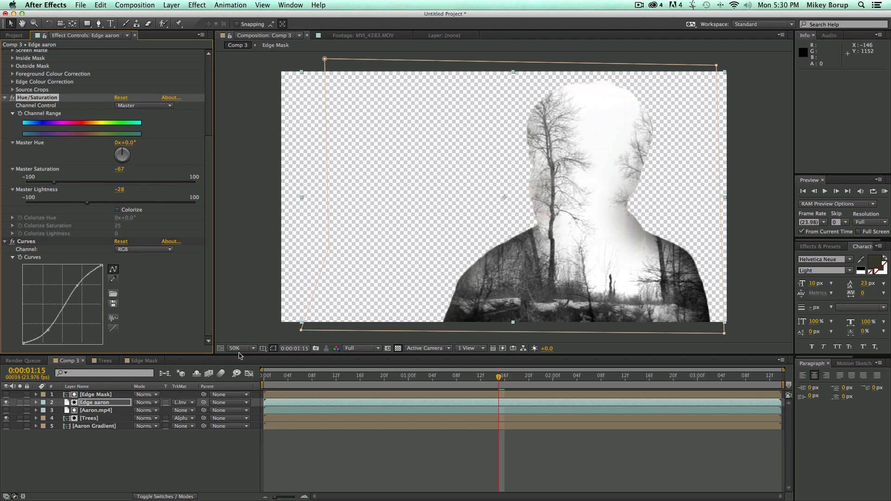
- Deselect the layer and RAM preview the composite from the start
{"action": "left_click", "coordinate": [349, 476]}
{"action": "key", "text": "KP_0"}
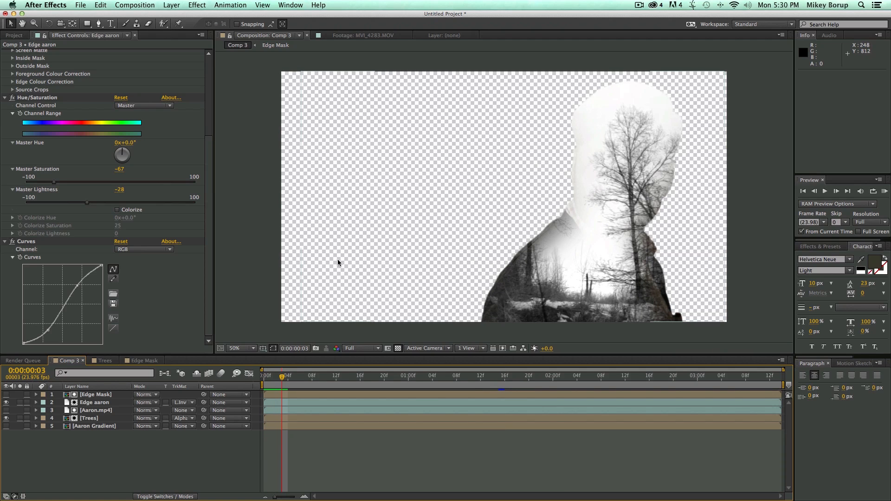
- Create a pale yellow-beige solid and move it to the bottom of the layer stack
{"action": "left_click", "coordinate": [172, 5]}
{"action": "mouse_move", "coordinate": [175, 16]}
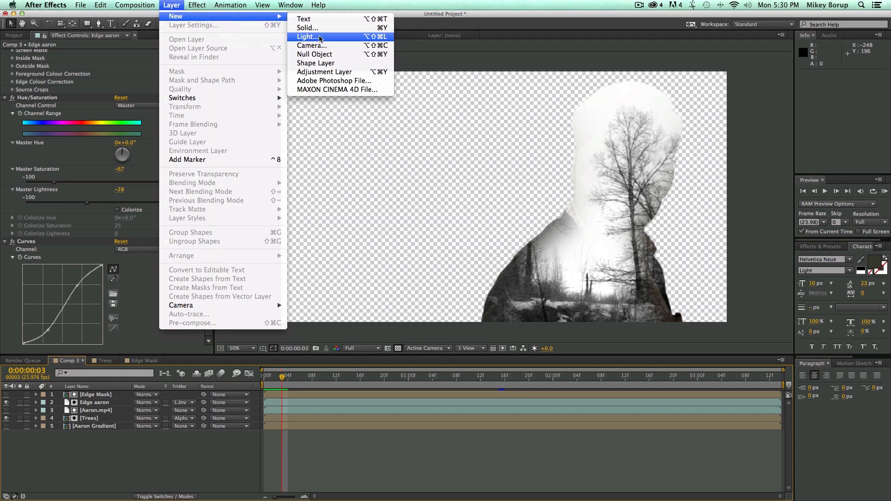
{"action": "left_click", "coordinate": [312, 35]}
{"action": "left_click", "coordinate": [355, 259]}
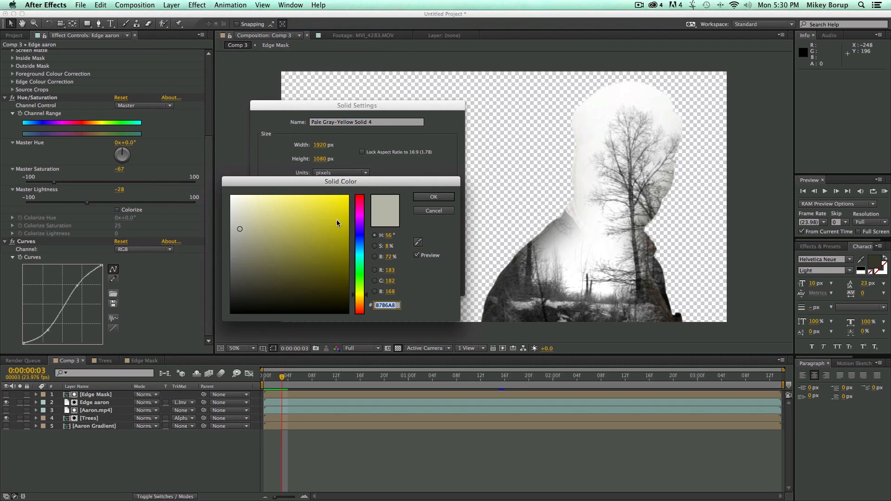
{"action": "left_click_drag", "start_coordinate": [359, 298], "coordinate": [358, 300]}
{"action": "mouse_move", "coordinate": [239, 229]}
{"action": "left_mouse_down"}
{"action": "mouse_move", "coordinate": [271, 226]}
{"action": "mouse_move", "coordinate": [253, 239]}
{"action": "mouse_move", "coordinate": [247, 220]}
{"action": "left_mouse_up"}
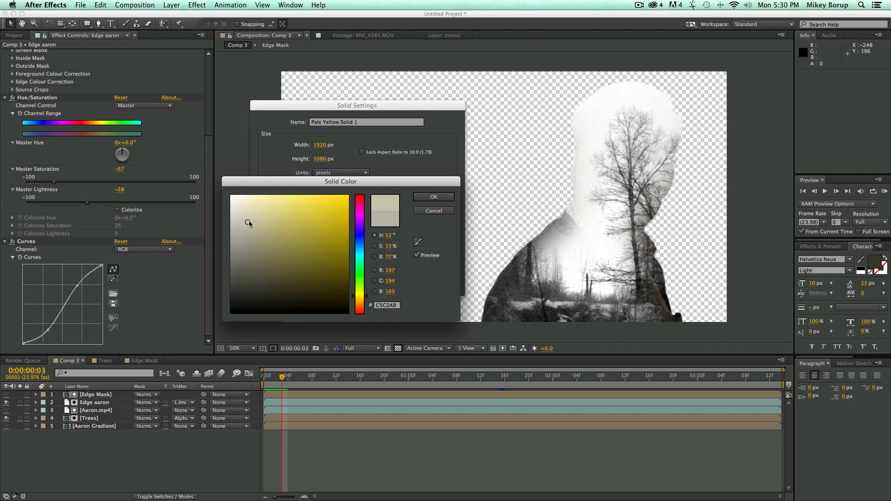
{"action": "left_click", "coordinate": [434, 197]}
{"action": "left_click", "coordinate": [426, 283]}
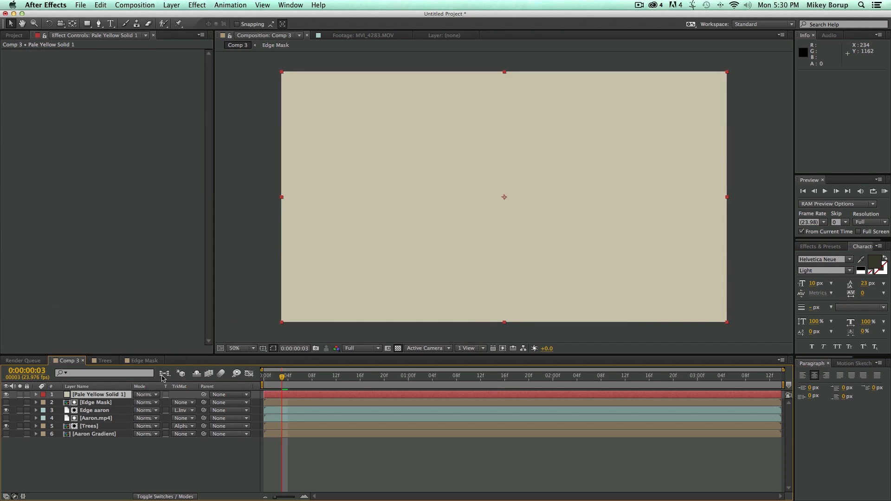
{"action": "left_click_drag", "start_coordinate": [95, 395], "coordinate": [97, 440]}
{"action": "left_click", "coordinate": [349, 460]}
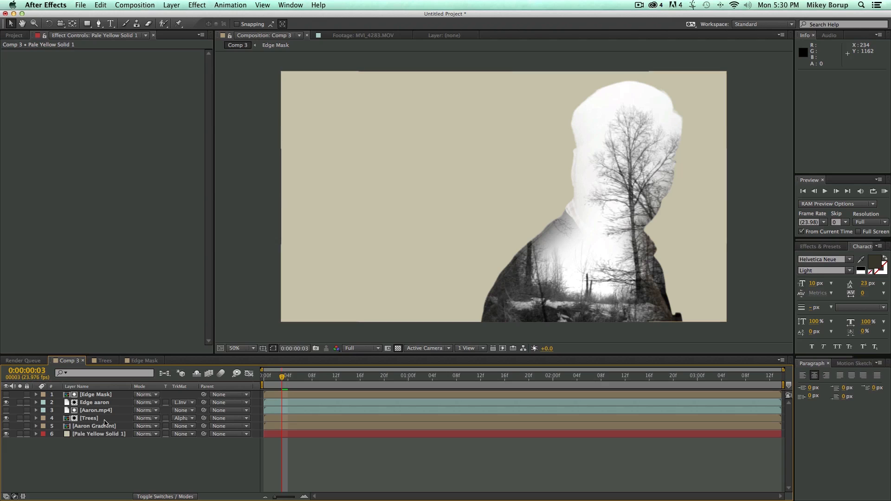
- Set the Trees layer's blending mode to Multiply and preview from the start
{"action": "left_click", "coordinate": [91, 418]}
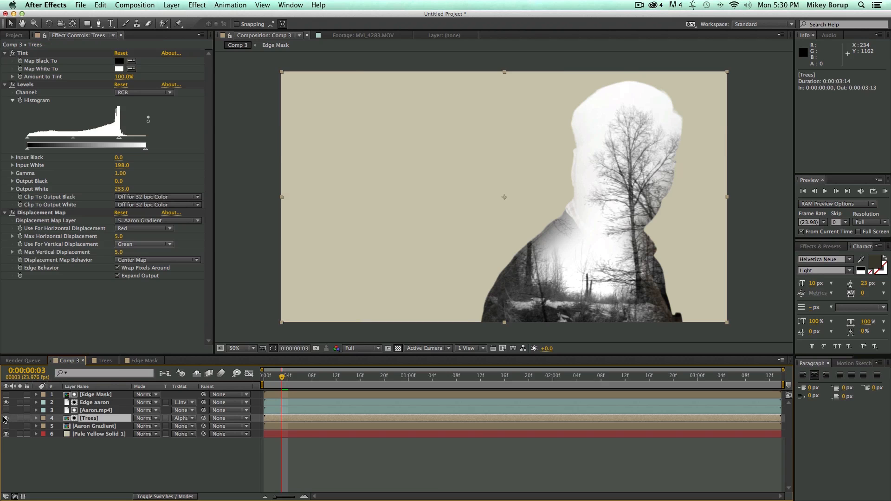
{"action": "left_click", "coordinate": [5, 418]}
{"action": "left_click", "coordinate": [6, 419]}
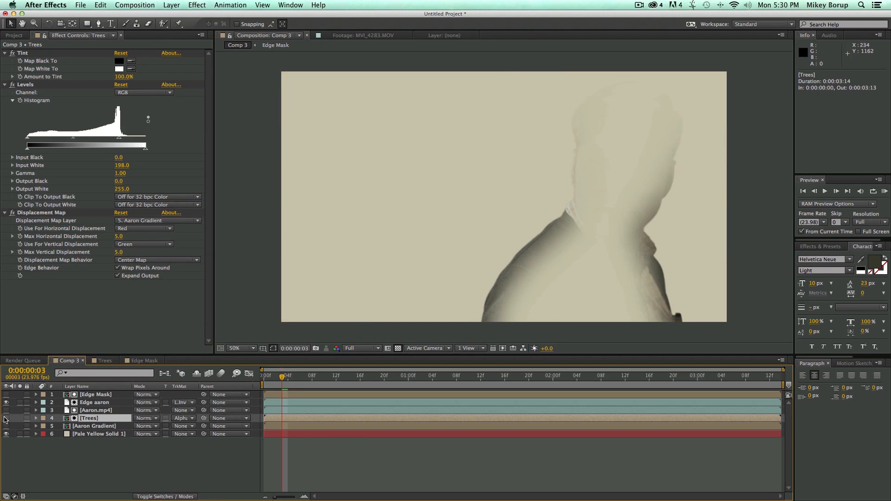
{"action": "left_click", "coordinate": [5, 418]}
{"action": "left_click", "coordinate": [146, 418]}
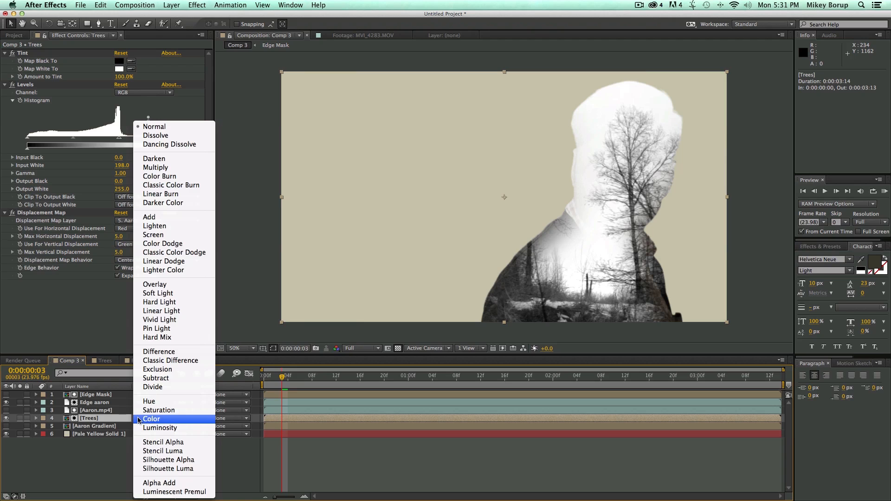
{"action": "left_click", "coordinate": [145, 420]}
{"action": "left_click", "coordinate": [167, 168]}
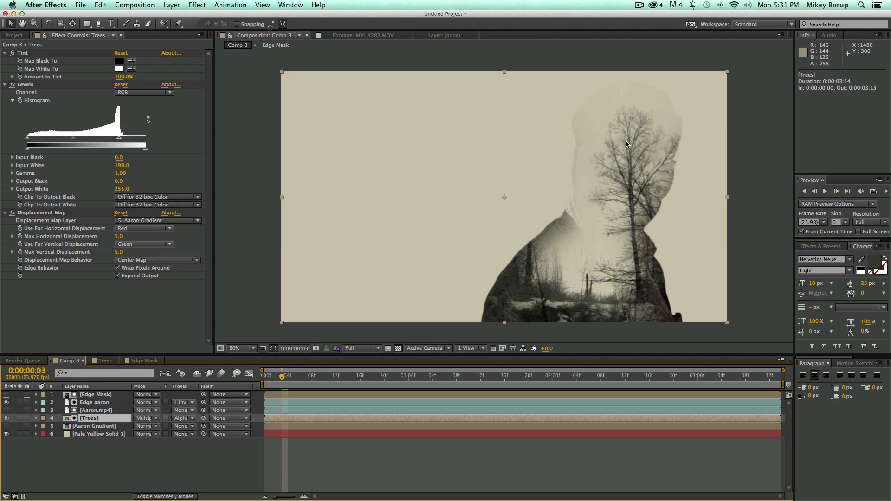
{"action": "left_click", "coordinate": [313, 461]}
{"action": "key", "text": "KP_0"}
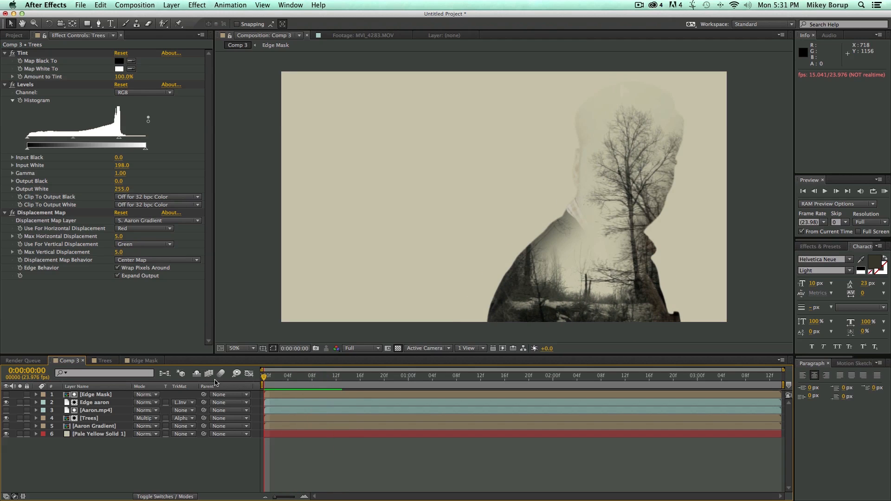
- Bring Dust_06.mp4 into the composition and blend it in Add mode
{"action": "left_click", "coordinate": [15, 35]}
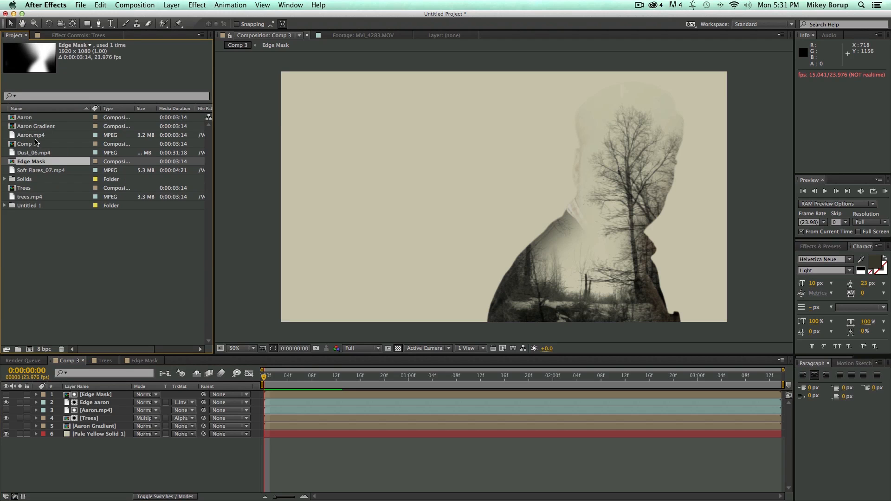
{"action": "left_click_drag", "start_coordinate": [33, 153], "coordinate": [502, 201]}
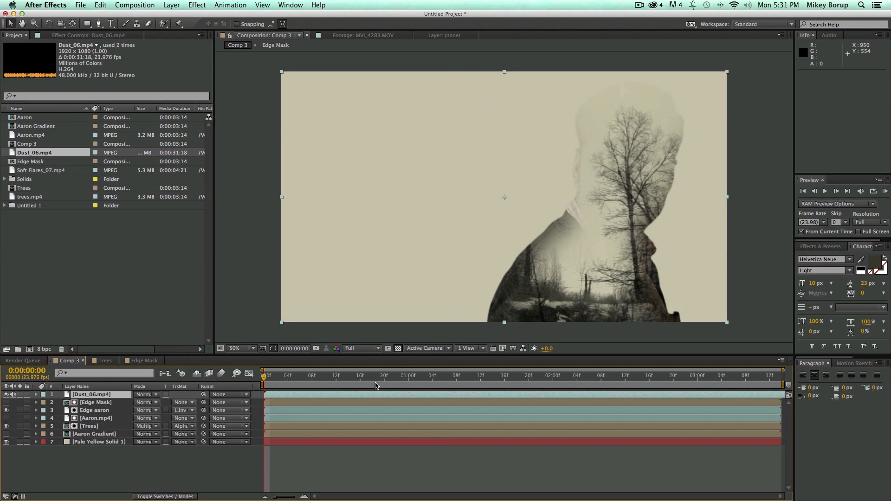
{"action": "mouse_move", "coordinate": [285, 380]}
{"action": "left_mouse_down"}
{"action": "mouse_move", "coordinate": [779, 403]}
{"action": "mouse_move", "coordinate": [264, 403]}
{"action": "left_mouse_up"}
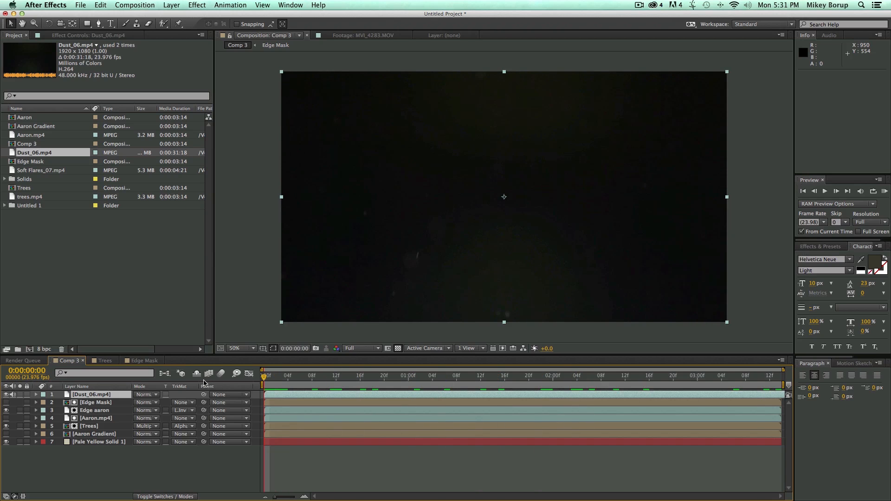
{"action": "left_click", "coordinate": [146, 395]}
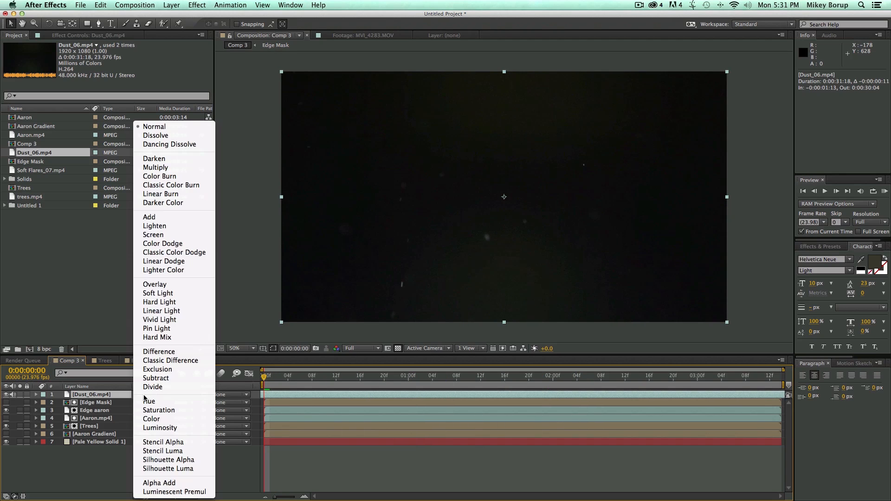
{"action": "left_click", "coordinate": [171, 221]}
- Add Soft Flares_07.mp4 as the top layer in Add mode and play a preview
{"action": "left_click_drag", "start_coordinate": [42, 170], "coordinate": [502, 201]}
{"action": "left_click_drag", "start_coordinate": [656, 392], "coordinate": [774, 405]}
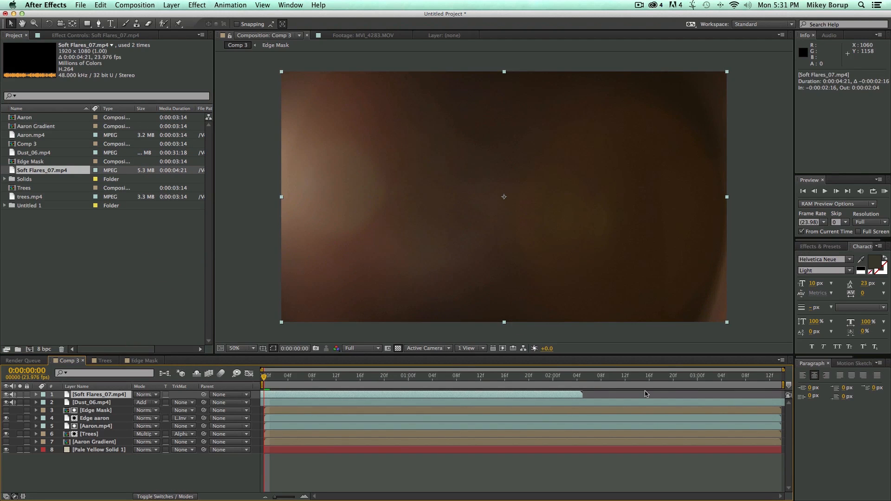
{"action": "key", "text": "space"}
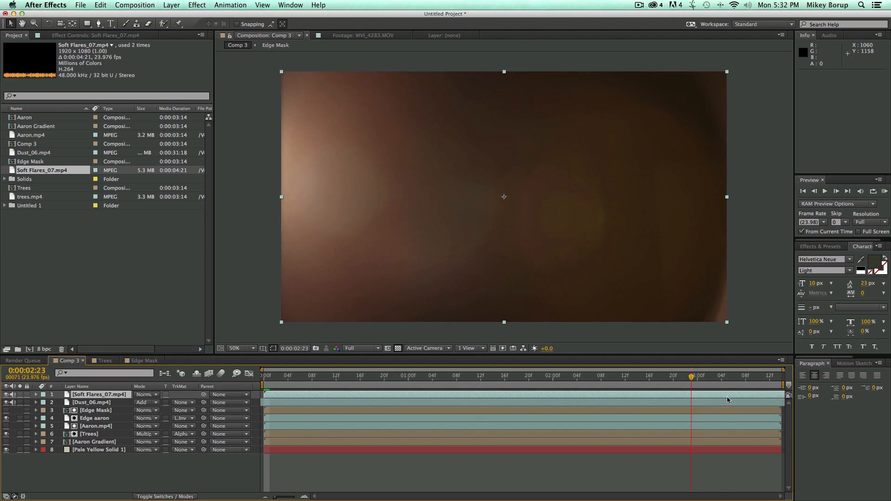
{"action": "key", "text": "space"}
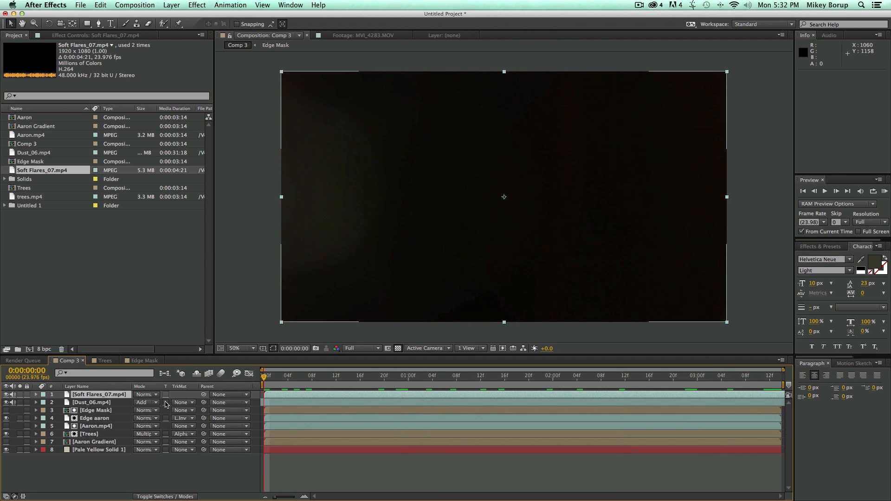
{"action": "left_click", "coordinate": [147, 395]}
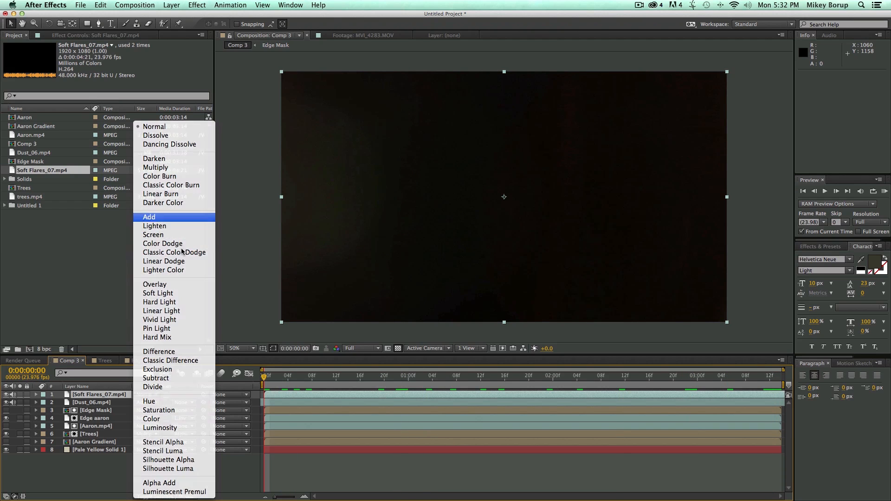
{"action": "left_click", "coordinate": [149, 217]}
{"action": "key", "text": "space"}
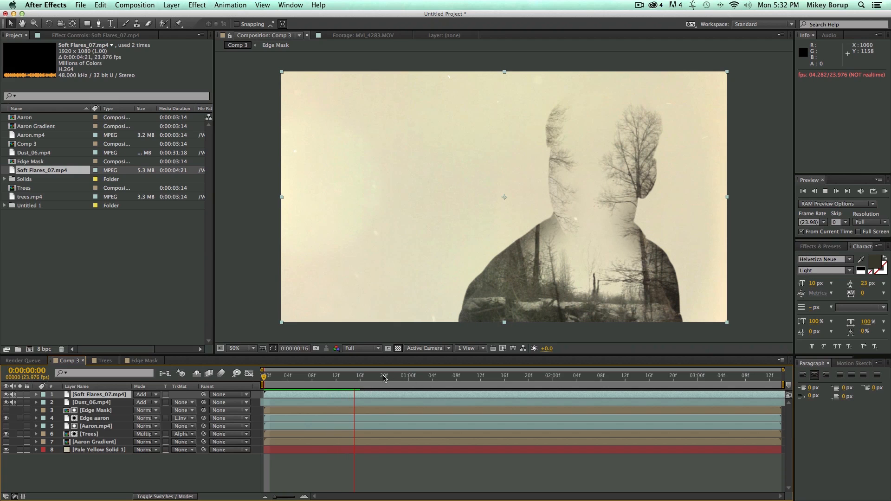
{"action": "key", "text": "space"}
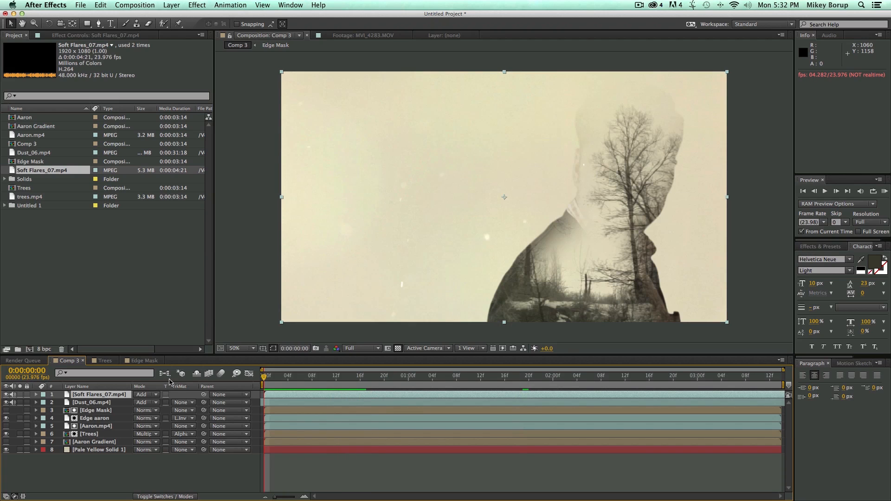
- Create a new top adjustment layer and search the Effects & Presets library
{"action": "left_click", "coordinate": [172, 5]}
{"action": "mouse_move", "coordinate": [175, 16]}
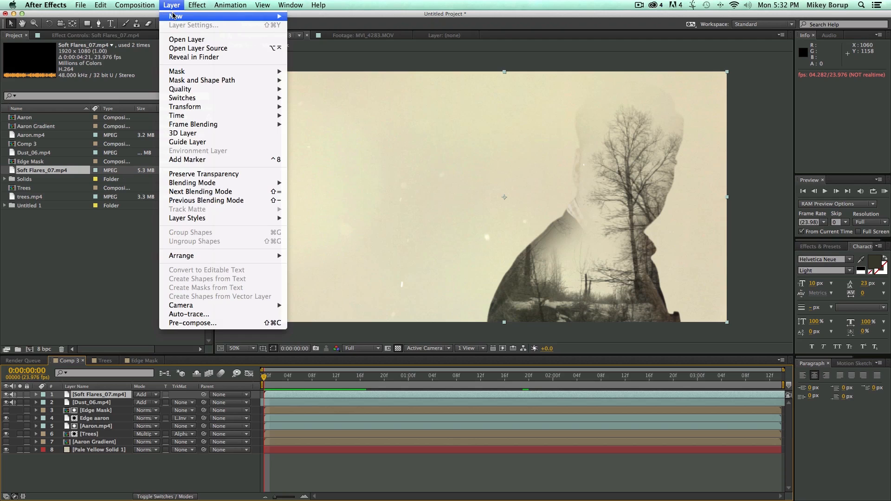
{"action": "left_click", "coordinate": [320, 72]}
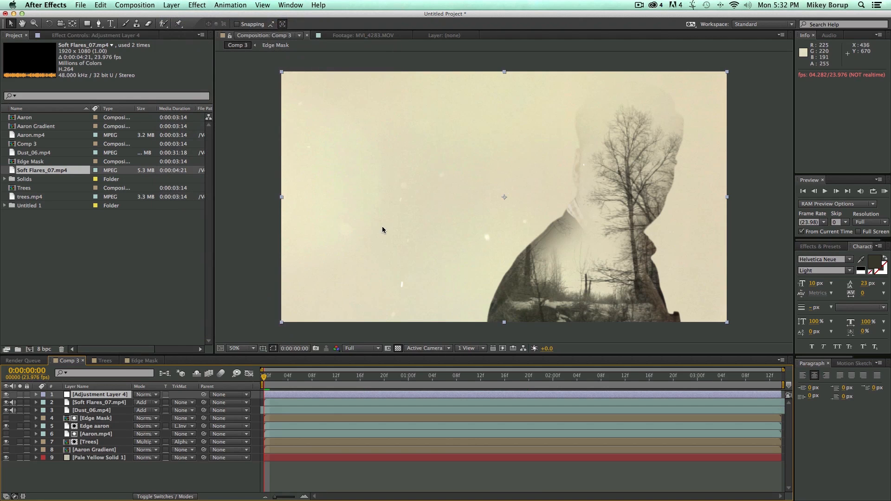
{"action": "left_click", "coordinate": [820, 247]}
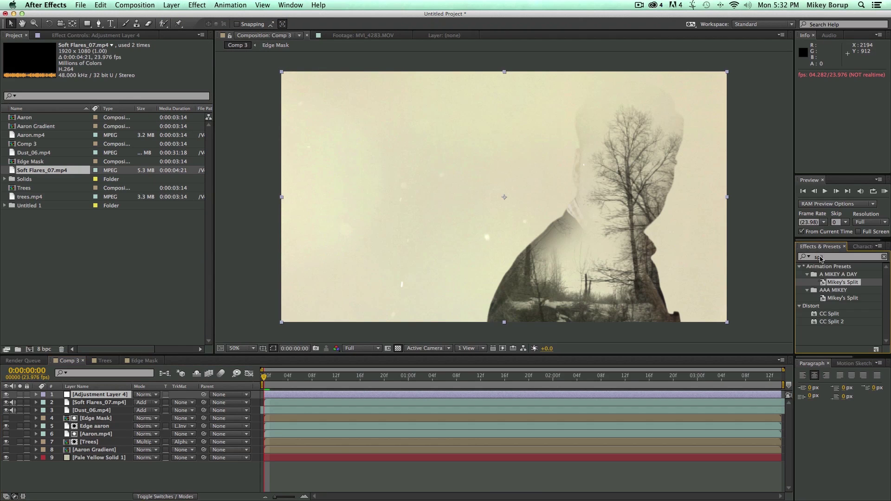
{"action": "left_click", "coordinate": [841, 258]}
{"action": "left_click", "coordinate": [884, 257]}
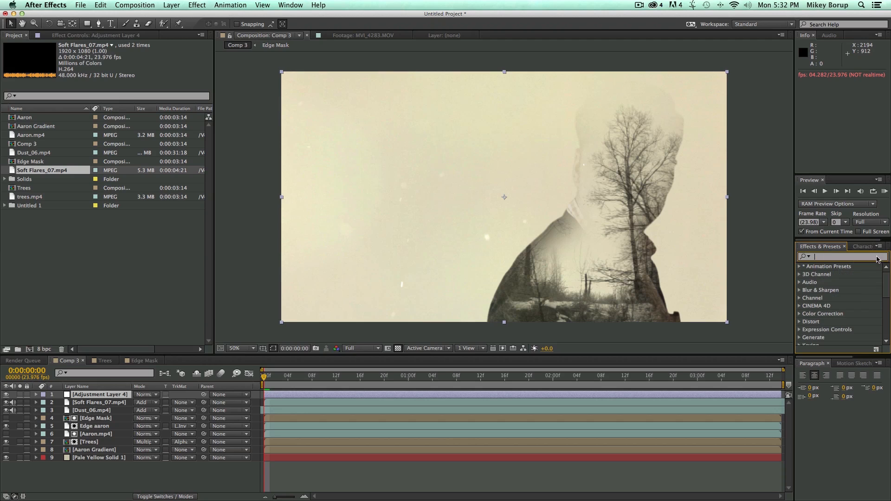
{"action": "type", "text": "vig"}
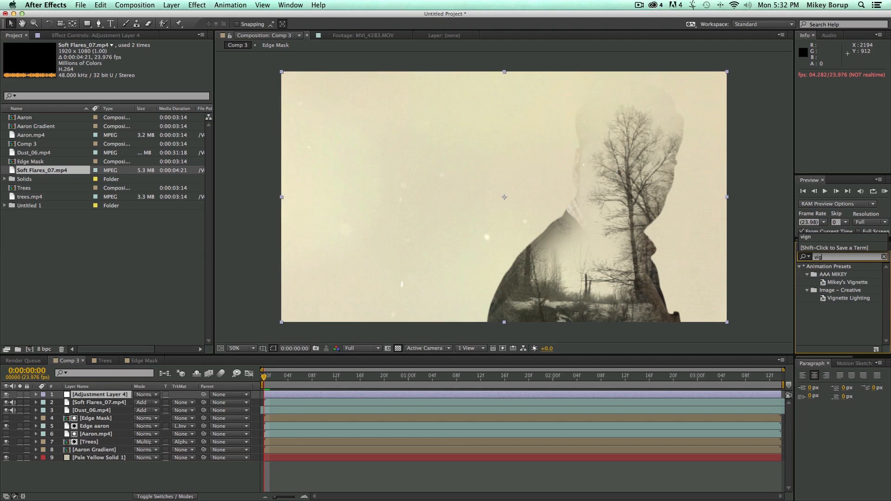
- Apply the Mikey's Vignette preset to it with radius 650 and feather 441
{"action": "left_click", "coordinate": [843, 283]}
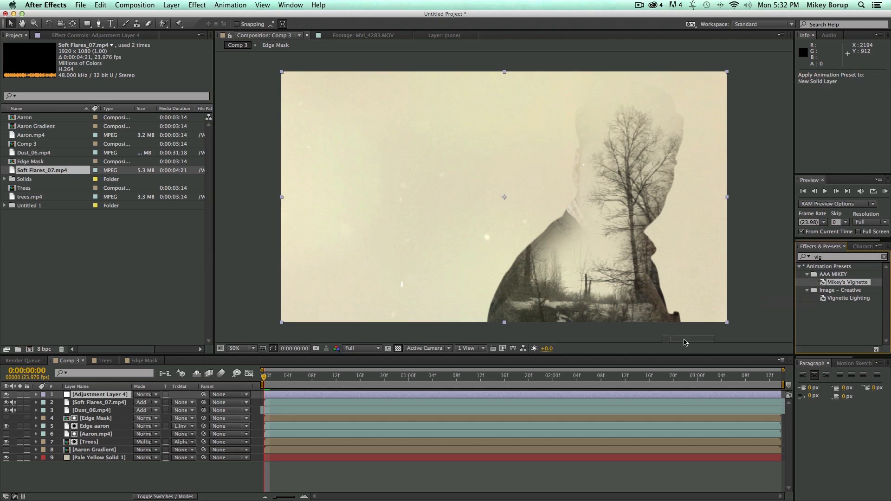
{"action": "left_click_drag", "start_coordinate": [849, 284], "coordinate": [499, 220]}
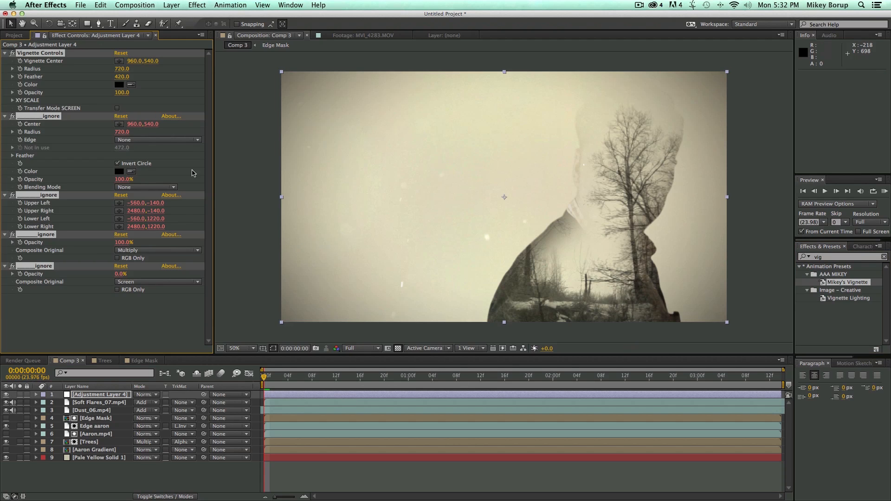
{"action": "mouse_move", "coordinate": [124, 76]}
{"action": "left_mouse_down"}
{"action": "mouse_move", "coordinate": [110, 78]}
{"action": "mouse_move", "coordinate": [165, 82]}
{"action": "mouse_move", "coordinate": [127, 74]}
{"action": "left_mouse_up"}
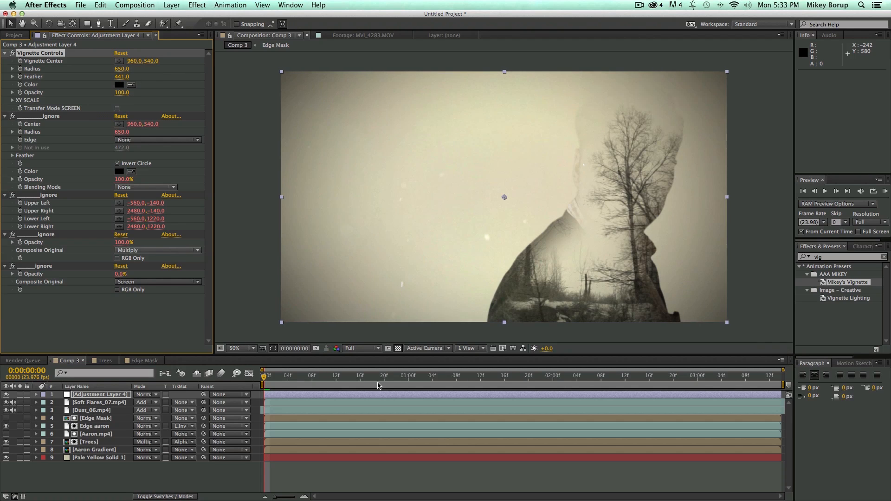
{"action": "left_click", "coordinate": [378, 486]}
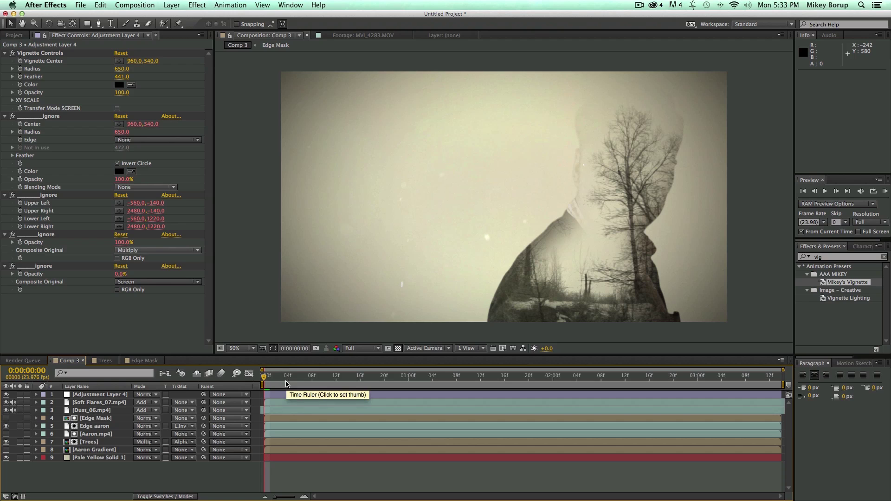
- Add a new adjustment layer on top and name it Edge Blur
{"action": "mouse_move", "coordinate": [266, 377]}
{"action": "left_mouse_down"}
{"action": "mouse_move", "coordinate": [501, 377]}
{"action": "mouse_move", "coordinate": [267, 378]}
{"action": "left_mouse_up"}
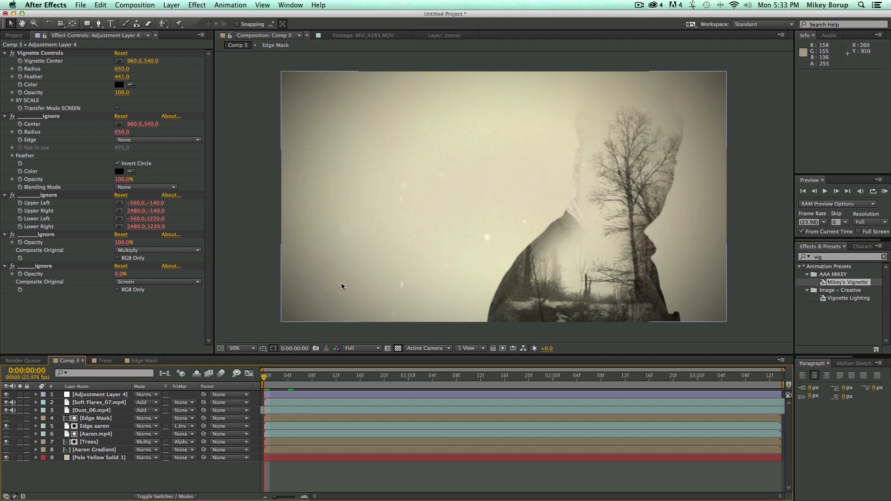
{"action": "left_click", "coordinate": [223, 111]}
{"action": "left_click", "coordinate": [171, 5]}
{"action": "mouse_move", "coordinate": [175, 16]}
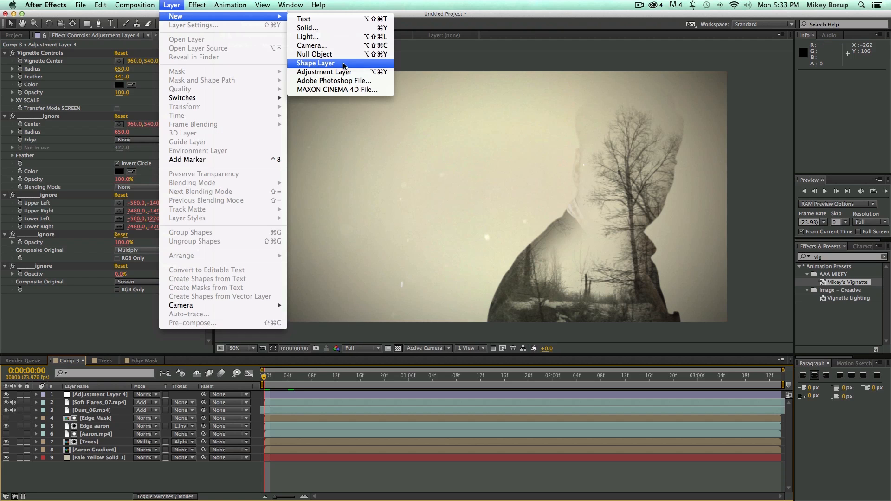
{"action": "left_click", "coordinate": [324, 77]}
{"action": "key", "text": "Return"}
{"action": "type", "text": "Edge Blur"}
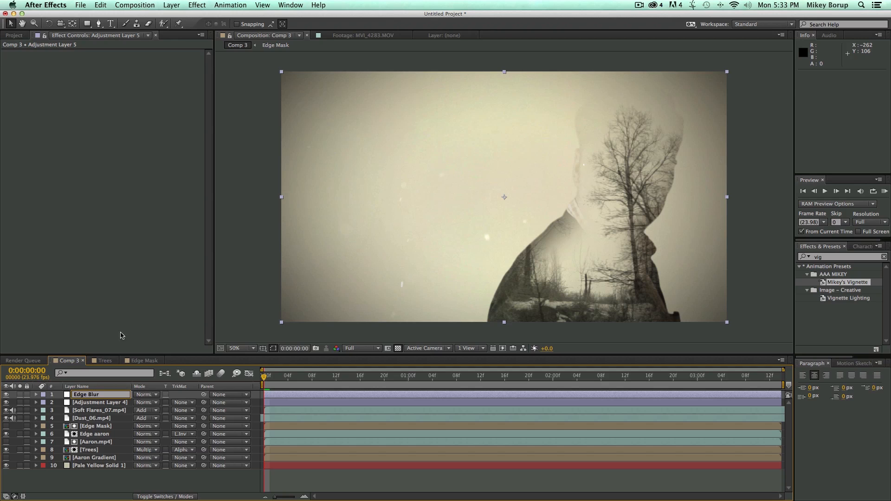
- Rename the vignette adjustment layer to Vignette
{"action": "left_click", "coordinate": [86, 403]}
{"action": "key", "text": "Return"}
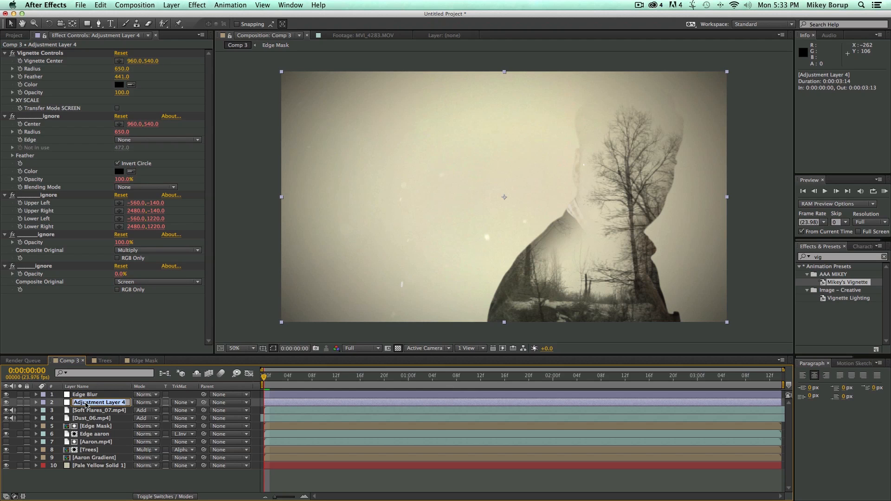
{"action": "type", "text": "Vignette"}
{"action": "key", "text": "Return"}
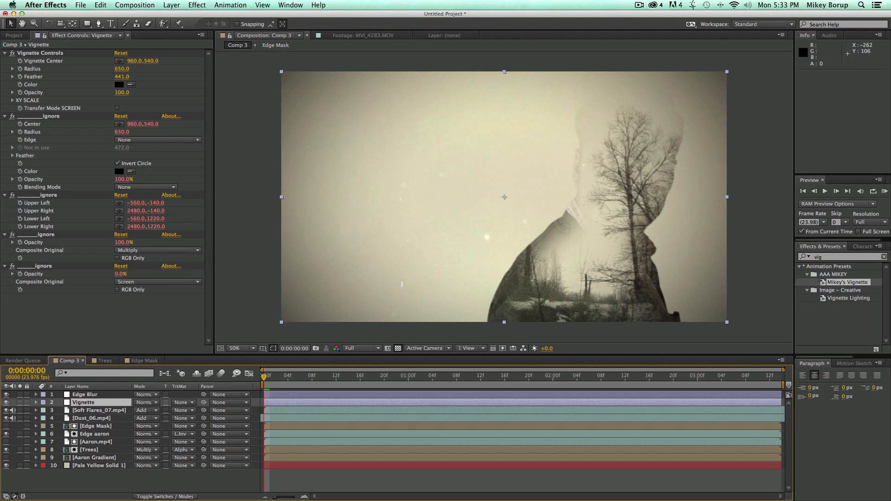
- Apply Camera Lens Blur to the Edge Blur layer
{"action": "left_click", "coordinate": [87, 395]}
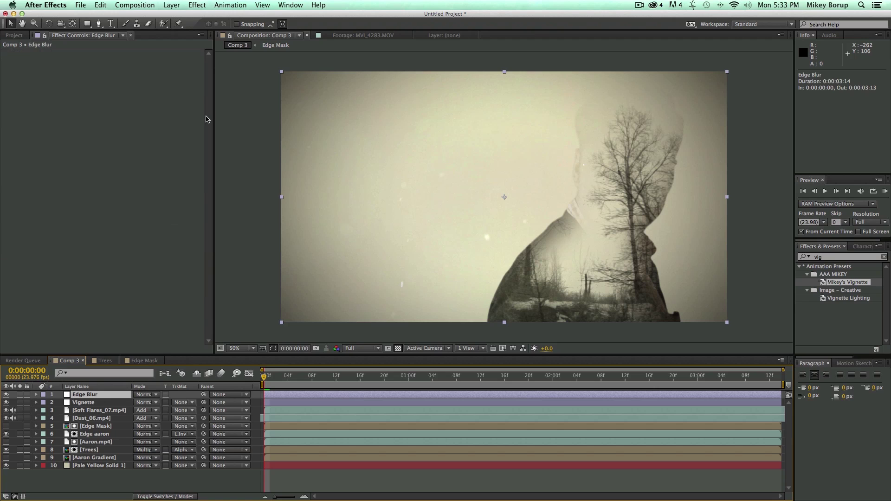
{"action": "left_click", "coordinate": [197, 5]}
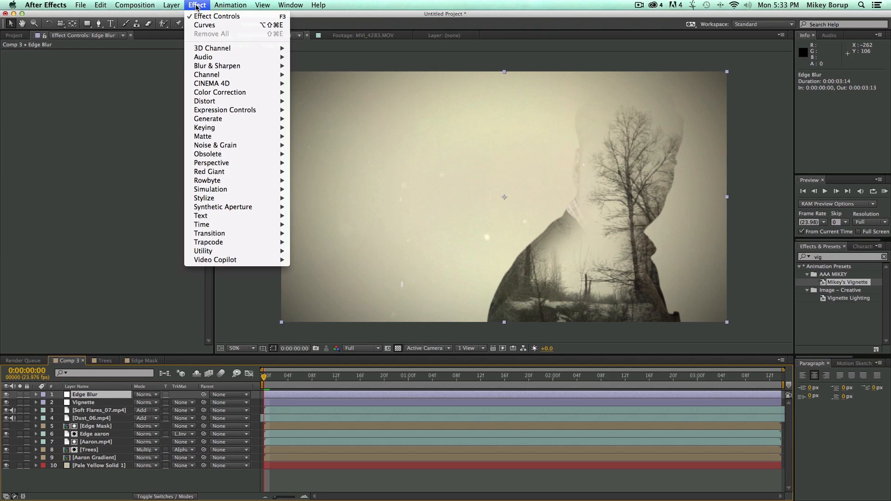
{"action": "mouse_move", "coordinate": [218, 65]}
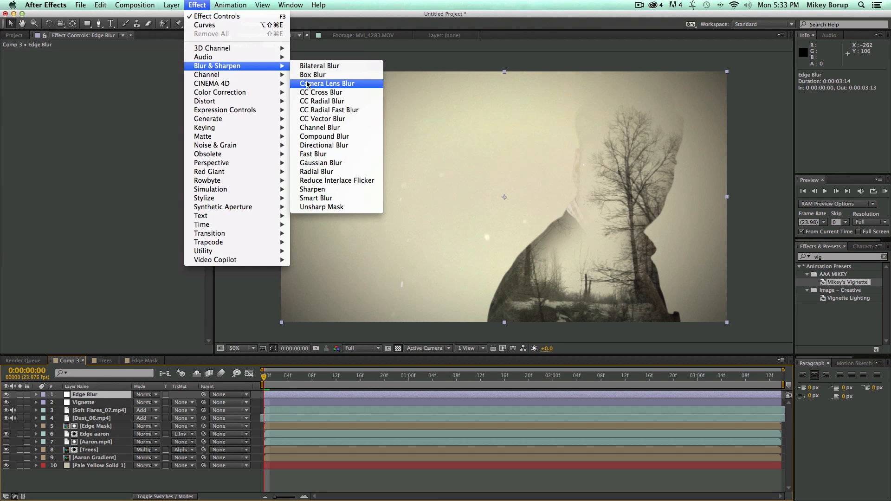
{"action": "left_click", "coordinate": [326, 84]}
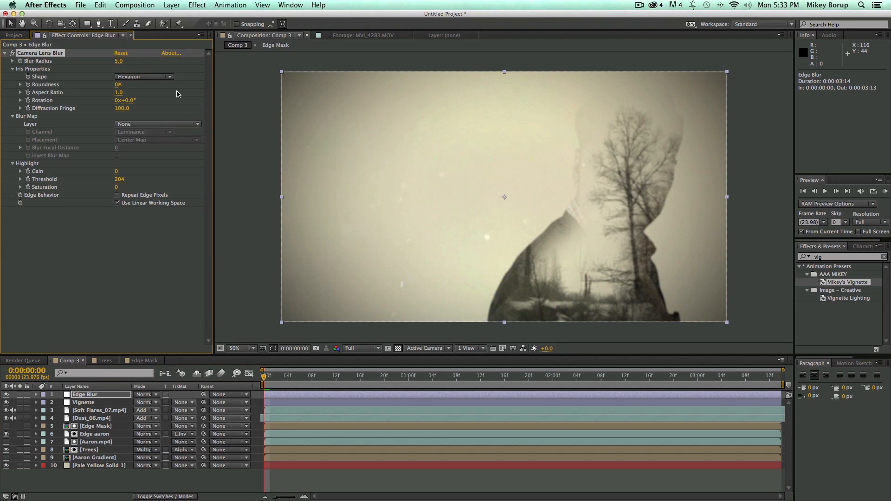
- Create a new solid colour layer for the blur map gradient
{"action": "left_click", "coordinate": [171, 5]}
{"action": "mouse_move", "coordinate": [176, 16]}
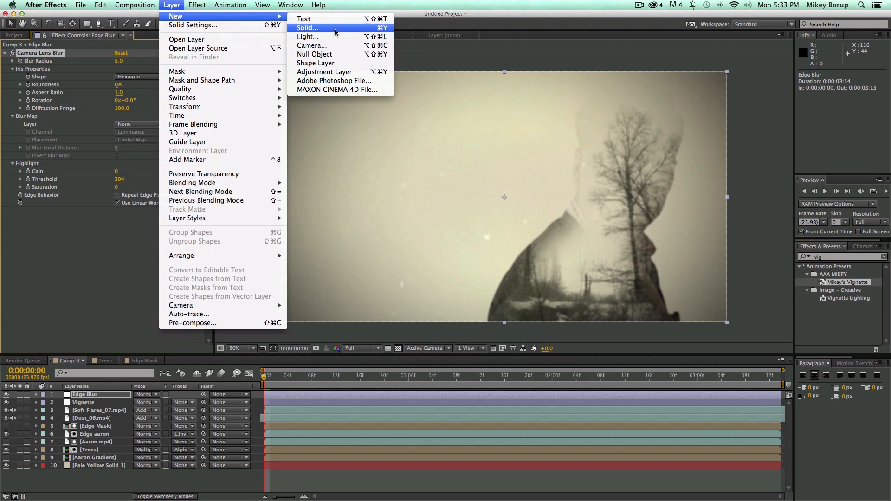
{"action": "left_click", "coordinate": [314, 25]}
{"action": "left_click", "coordinate": [436, 285]}
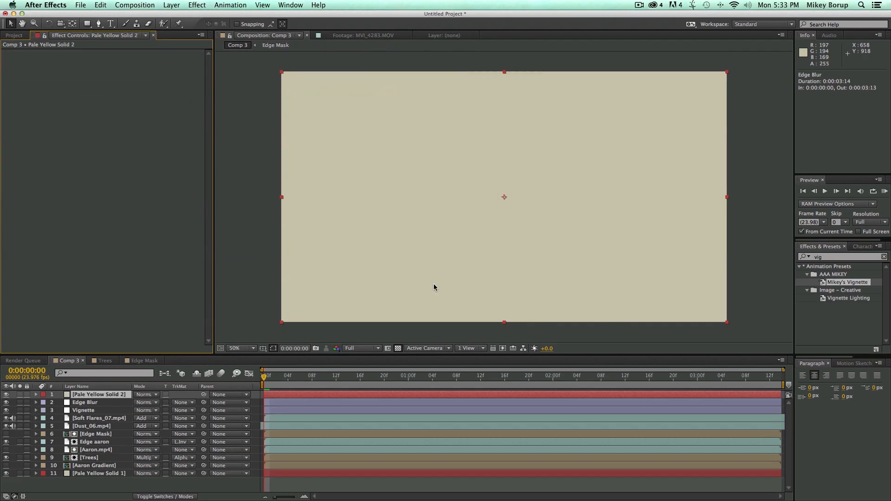
- Give the solid a radial Gradient Ramp centred in the frame and spread outward
{"action": "left_click", "coordinate": [198, 5]}
{"action": "mouse_move", "coordinate": [209, 119]}
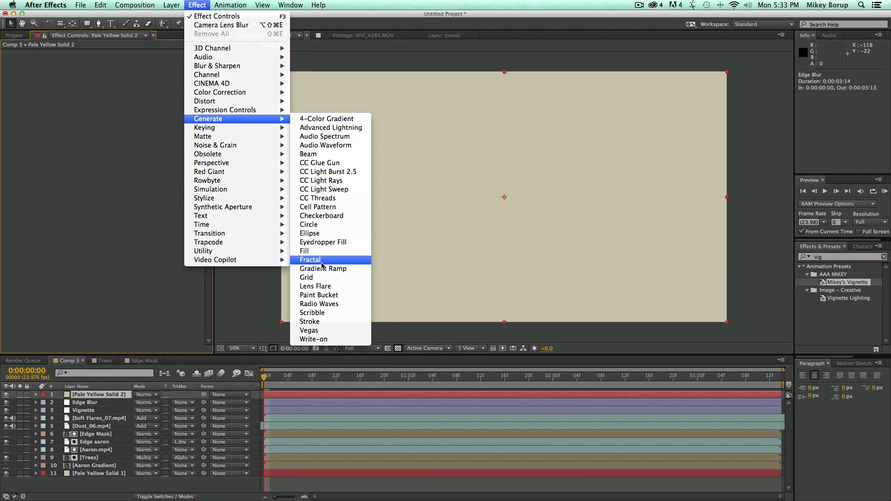
{"action": "left_click", "coordinate": [322, 268]}
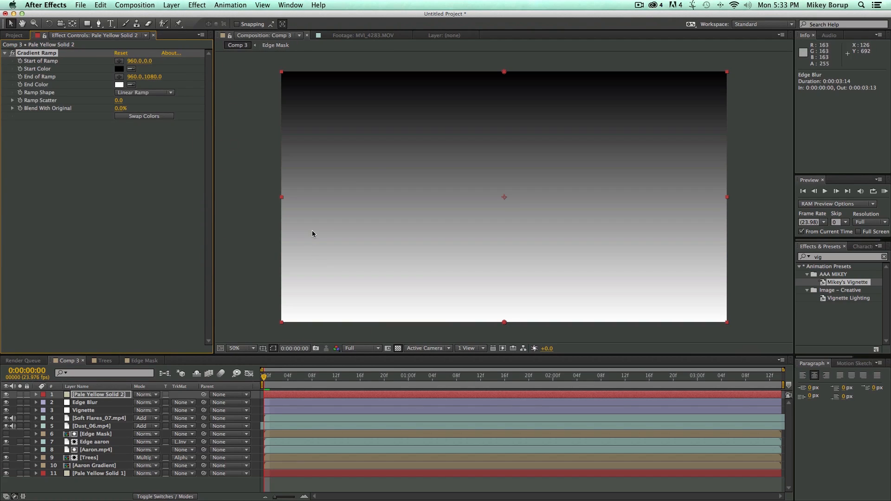
{"action": "left_click", "coordinate": [142, 93]}
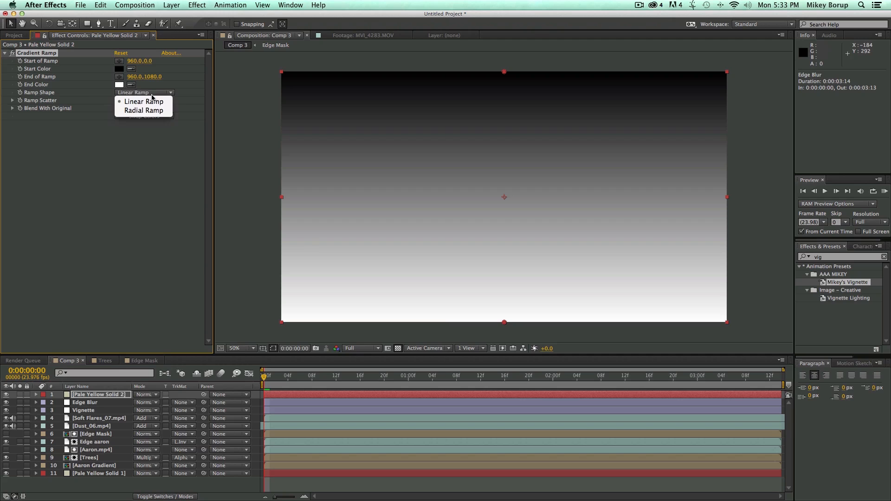
{"action": "left_click", "coordinate": [143, 101]}
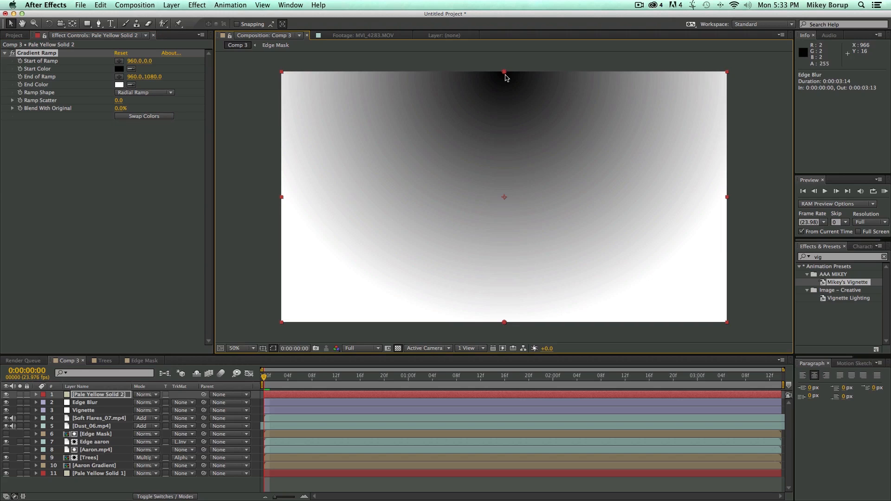
{"action": "left_click_drag", "start_coordinate": [504, 73], "coordinate": [504, 197]}
{"action": "mouse_move", "coordinate": [504, 322]}
{"action": "left_mouse_down"}
{"action": "mouse_move", "coordinate": [231, 328]}
{"action": "mouse_move", "coordinate": [179, 356]}
{"action": "left_mouse_up"}
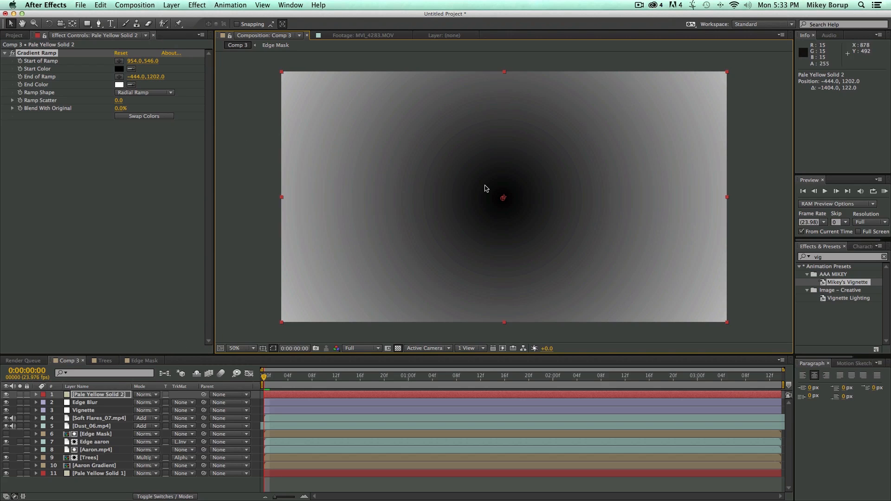
- Add Levels to the gradient solid with Input Black raised to about 64
{"action": "left_click", "coordinate": [197, 5]}
{"action": "mouse_move", "coordinate": [220, 92]}
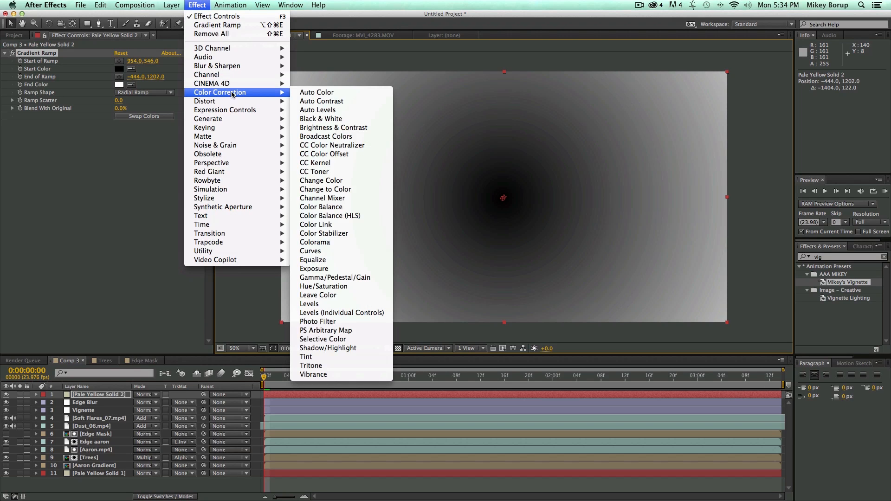
{"action": "left_click", "coordinate": [359, 307]}
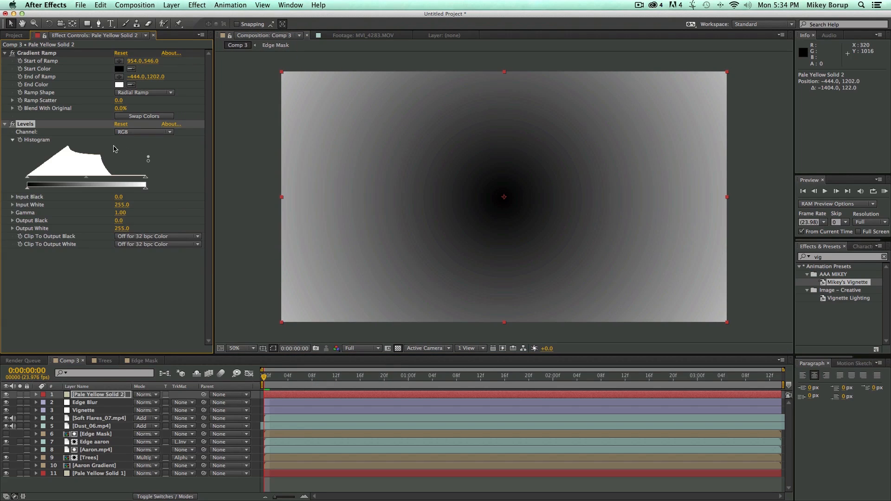
{"action": "left_click_drag", "start_coordinate": [30, 183], "coordinate": [48, 183]}
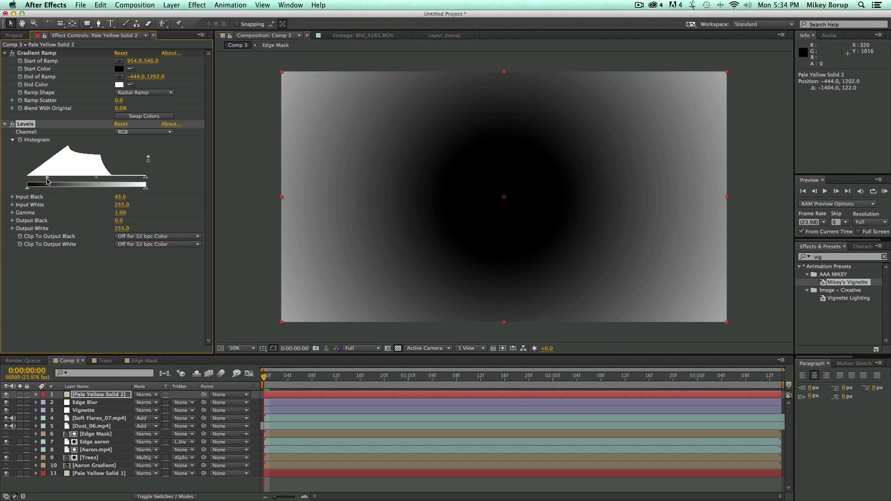
{"action": "left_click_drag", "start_coordinate": [47, 183], "coordinate": [58, 182]}
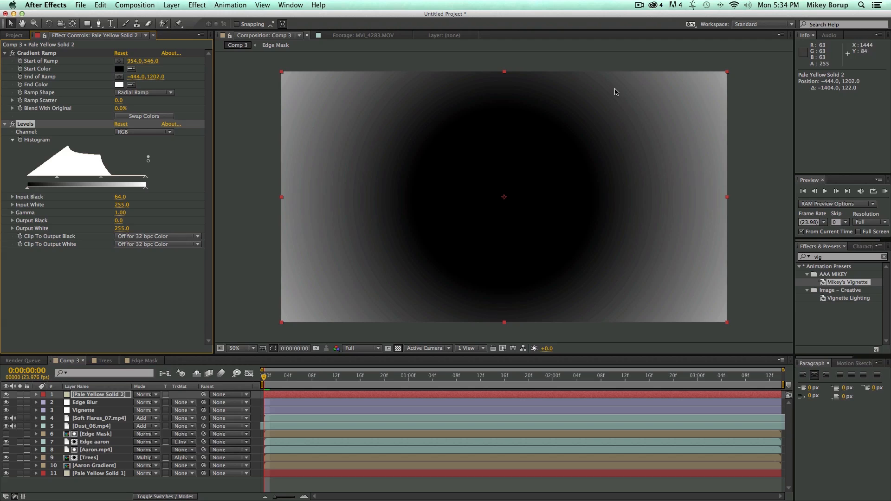
{"action": "left_click", "coordinate": [83, 396]}
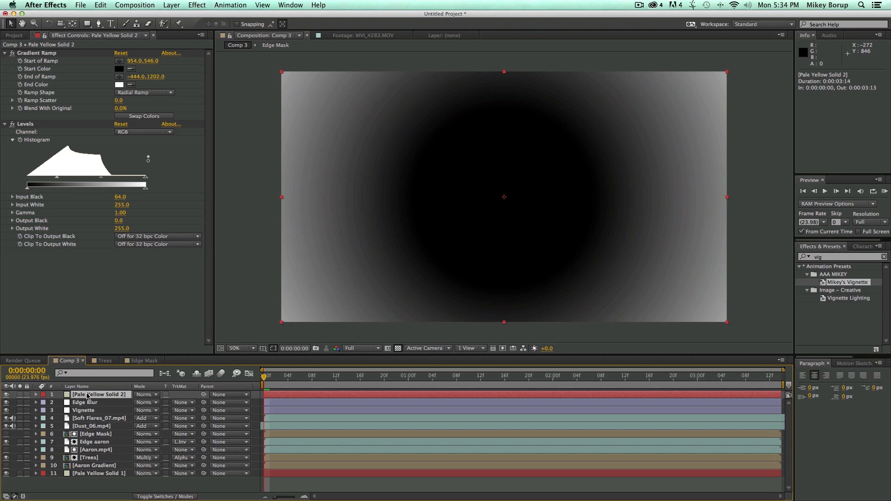
- Pre-compose the solid as 'Blur map', hide it and move it to the bottom
{"action": "key", "text": "ctrl+shift+c"}
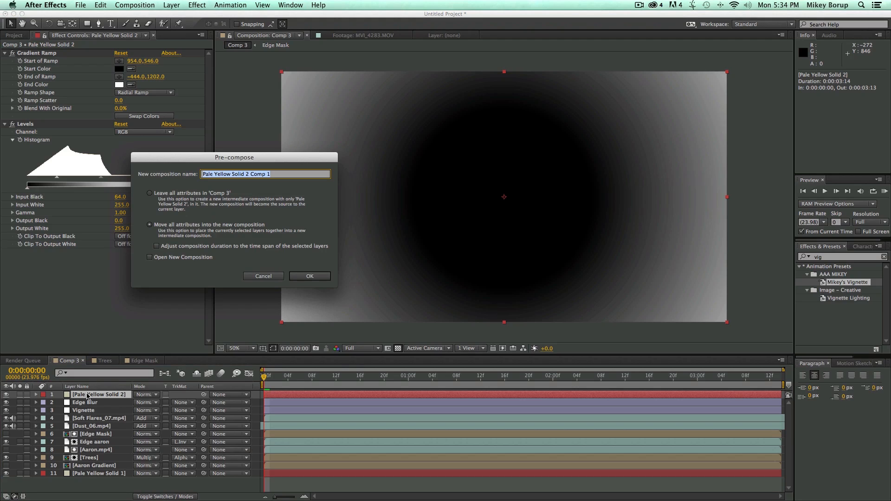
{"action": "type", "text": "Blur map"}
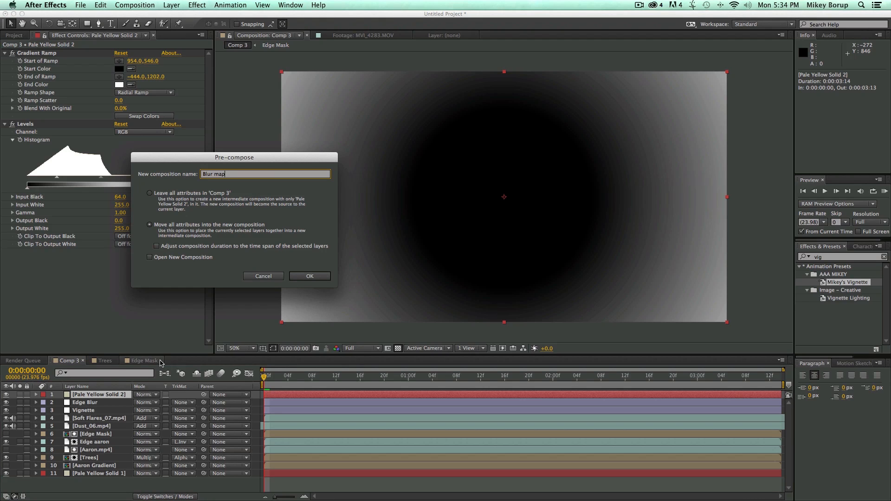
{"action": "left_click", "coordinate": [310, 275]}
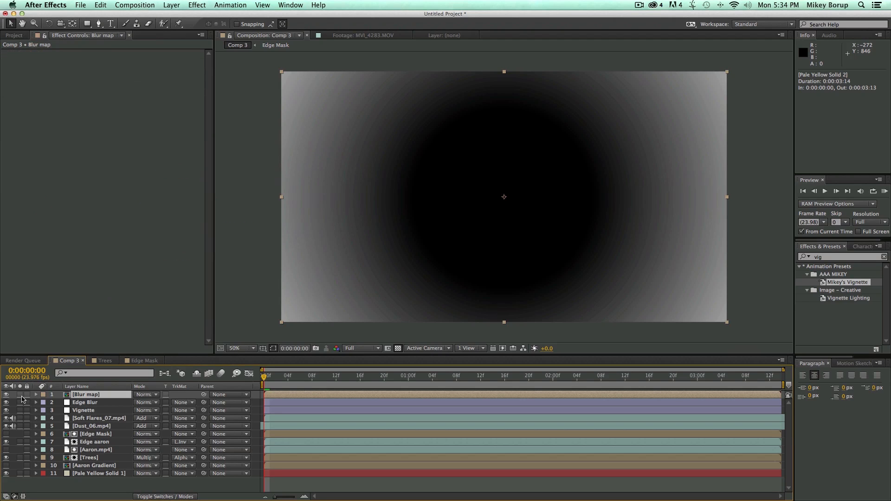
{"action": "left_click", "coordinate": [7, 395]}
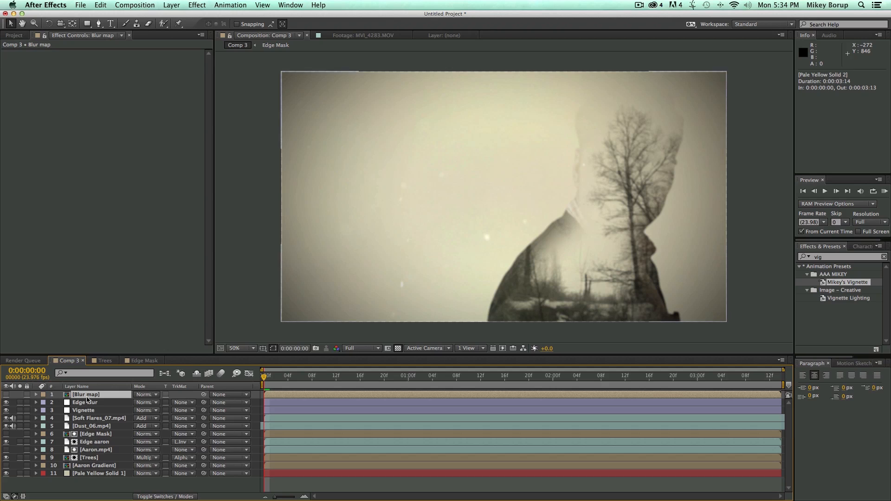
{"action": "left_click_drag", "start_coordinate": [83, 395], "coordinate": [87, 479]}
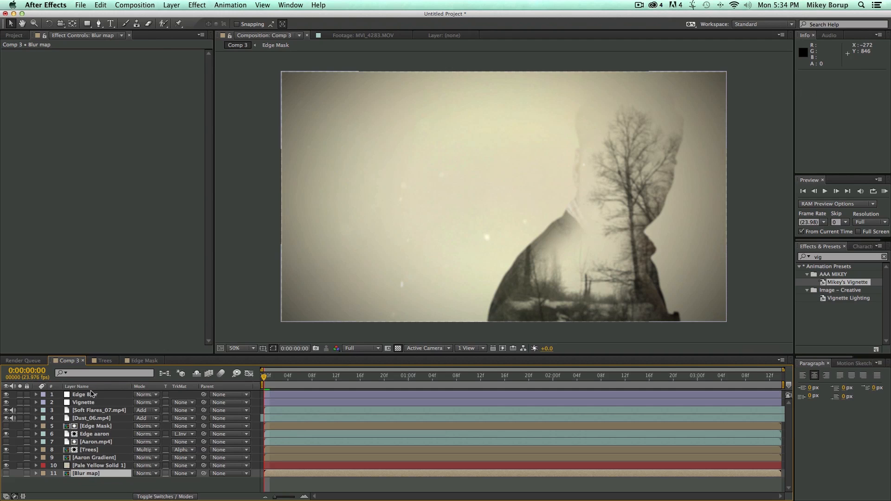
- Set Edge Blur's Camera Lens Blur to use Blur map, radius 14 and gain 62
{"action": "left_click", "coordinate": [94, 394]}
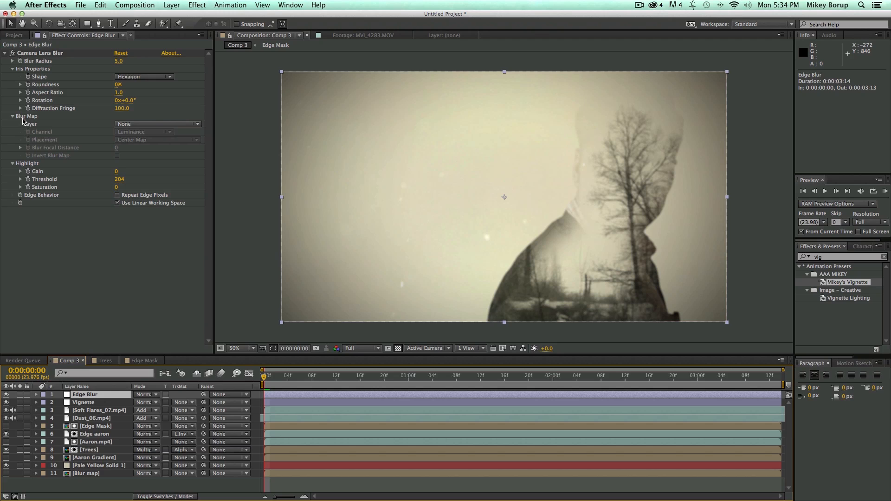
{"action": "left_click", "coordinate": [184, 125]}
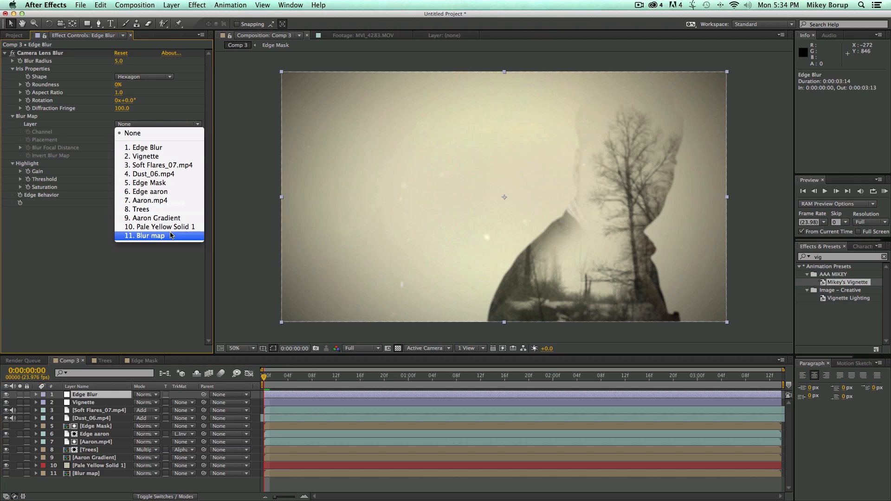
{"action": "left_click", "coordinate": [150, 235]}
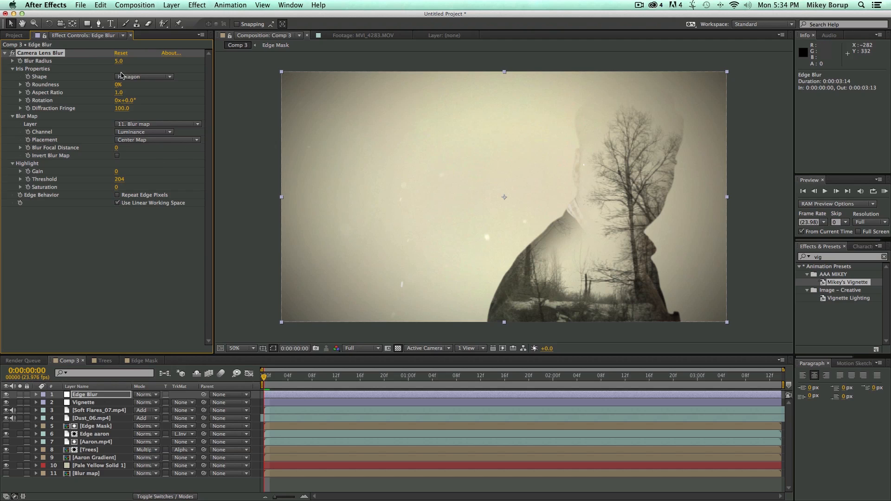
{"action": "mouse_move", "coordinate": [119, 62]}
{"action": "left_mouse_down"}
{"action": "mouse_move", "coordinate": [135, 64]}
{"action": "mouse_move", "coordinate": [105, 62]}
{"action": "left_mouse_up"}
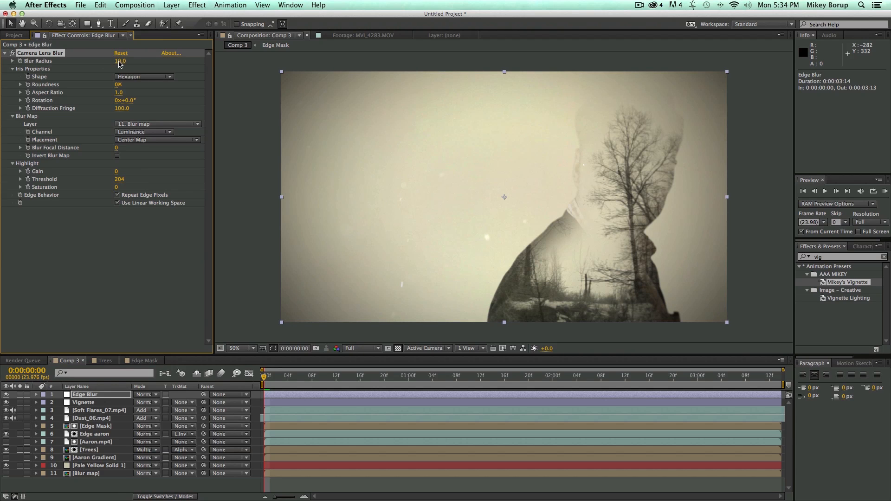
{"action": "left_click_drag", "start_coordinate": [120, 62], "coordinate": [124, 61]}
{"action": "left_click_drag", "start_coordinate": [116, 172], "coordinate": [144, 175]}
- Create the 'With AARON ALLSOP' title left of the silhouette and sample its fill colour
{"action": "key", "text": "cmd+t"}
{"action": "left_click", "coordinate": [353, 203]}
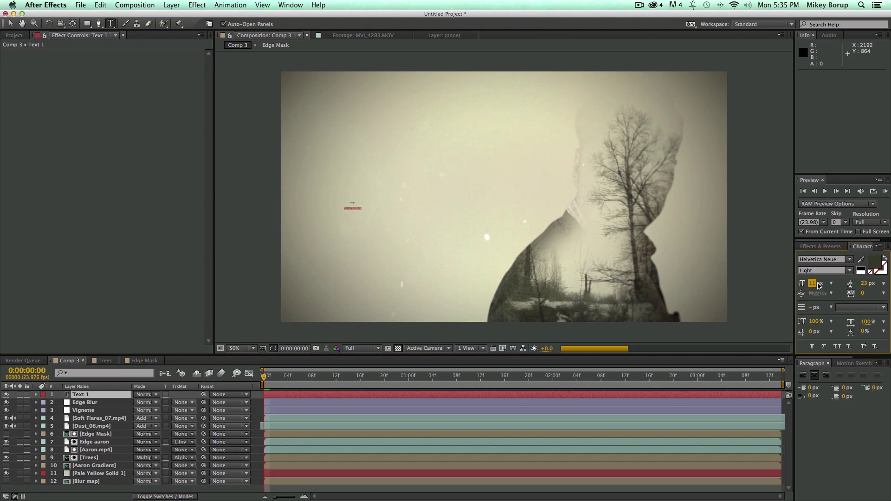
{"action": "type", "text": "AARON ALLSOP"}
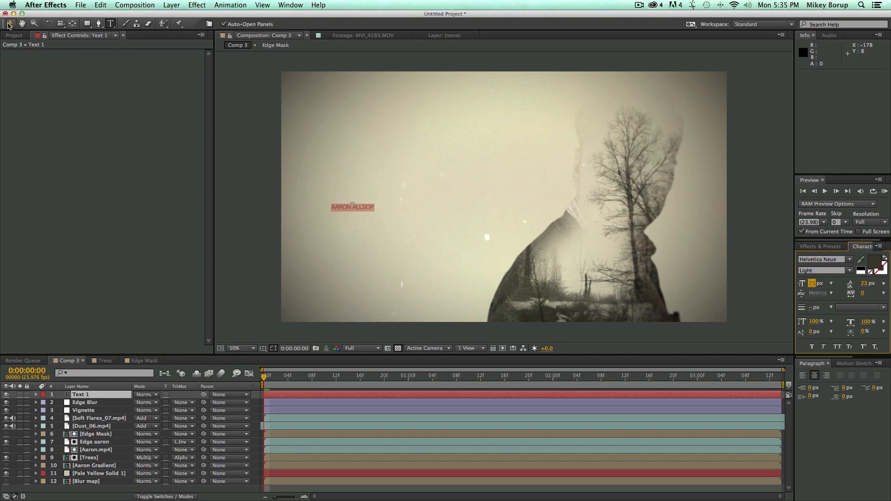
{"action": "left_click", "coordinate": [10, 23]}
{"action": "left_click_drag", "start_coordinate": [418, 214], "coordinate": [432, 215]}
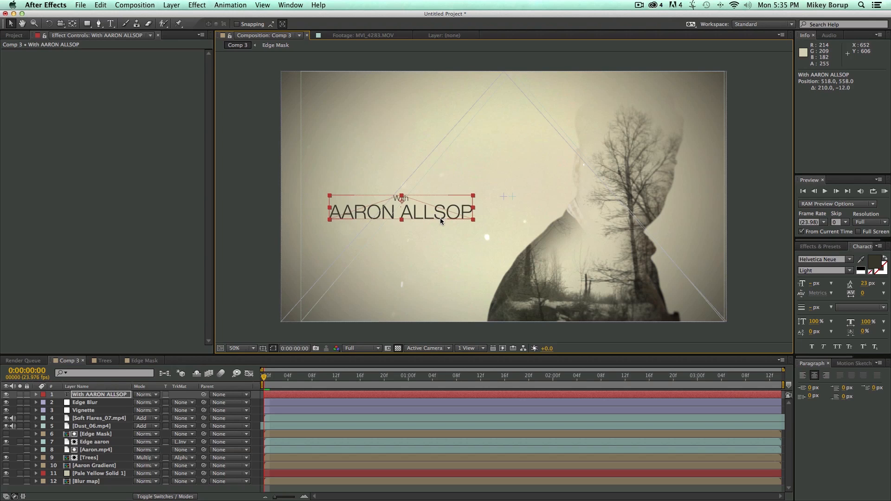
{"action": "left_click_drag", "start_coordinate": [443, 219], "coordinate": [453, 222]}
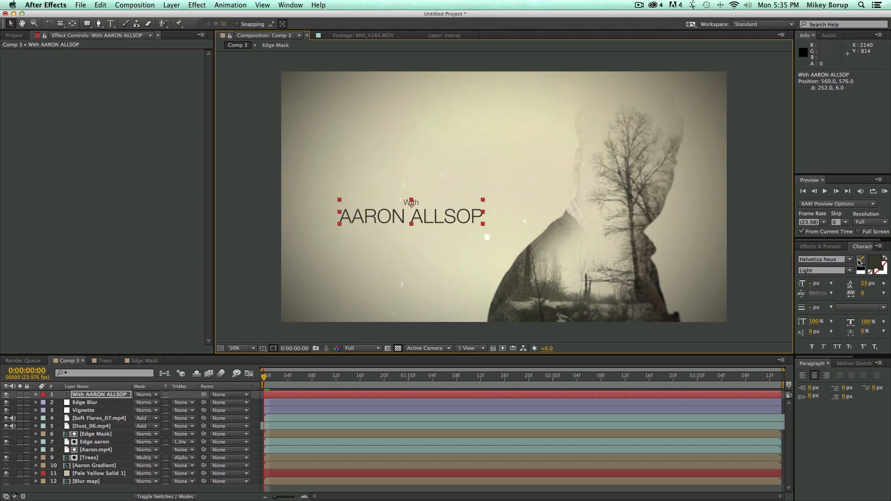
{"action": "left_click", "coordinate": [860, 260]}
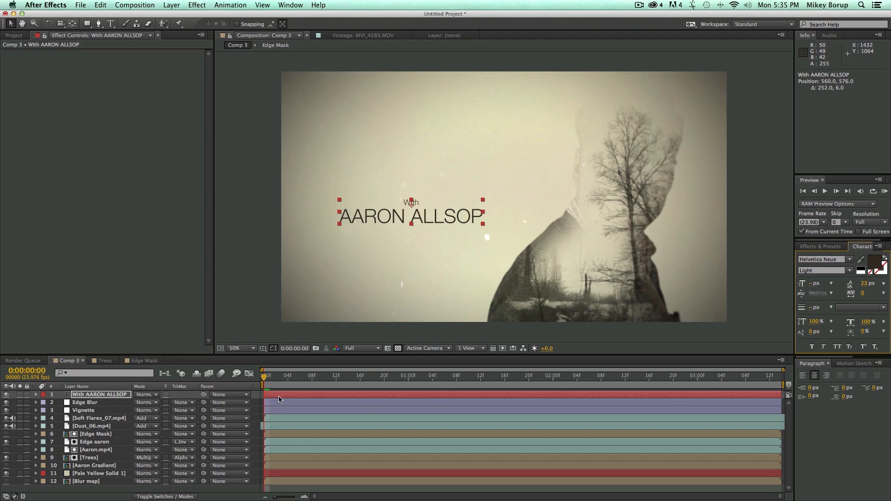
- Place the title layer below Aaron Gradient and enlarge it slightly
{"action": "left_click_drag", "start_coordinate": [99, 395], "coordinate": [99, 420]}
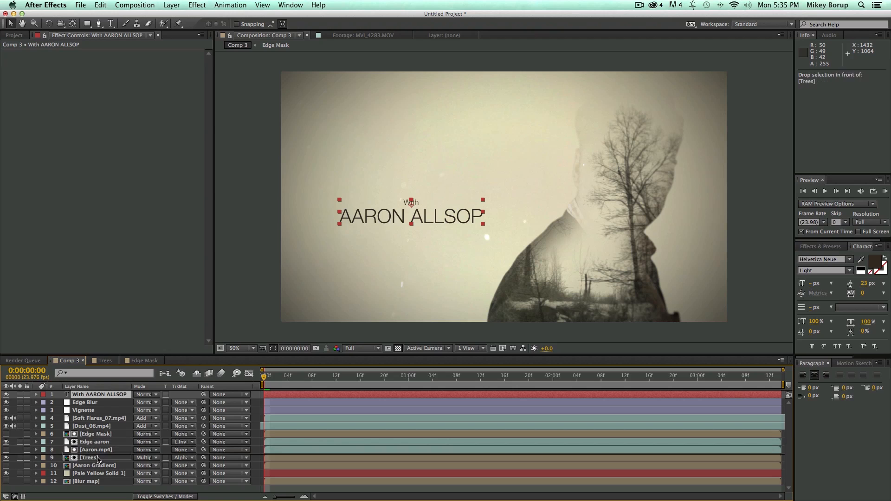
{"action": "left_click_drag", "start_coordinate": [97, 460], "coordinate": [99, 465]}
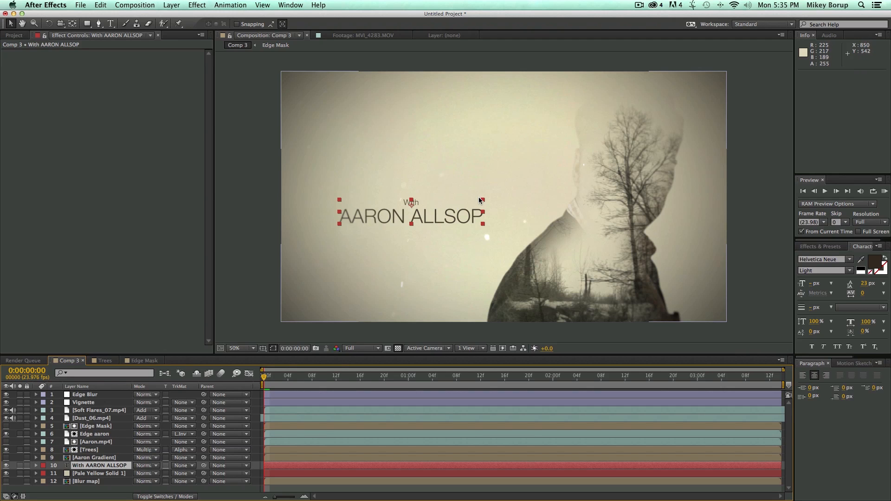
{"action": "left_click_drag", "start_coordinate": [481, 201], "coordinate": [427, 215]}
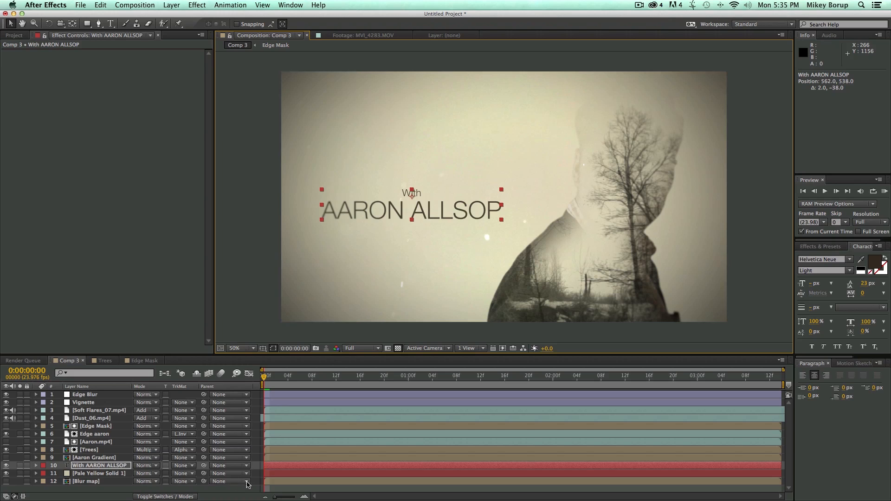
- Keyframe the title's opacity from 0% at frame 0 to 0% again near 2:22
{"action": "key", "text": "t"}
{"action": "left_click", "coordinate": [59, 474]}
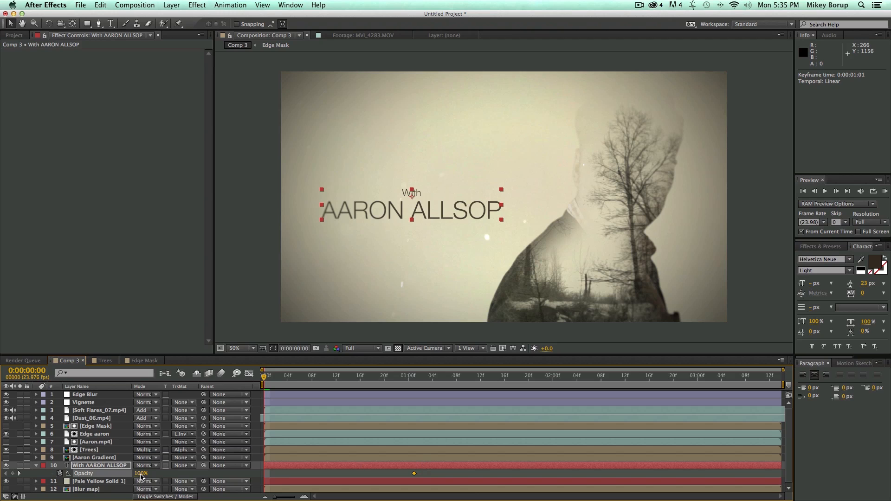
{"action": "type", "text": "0"}
{"action": "key", "text": "Return"}
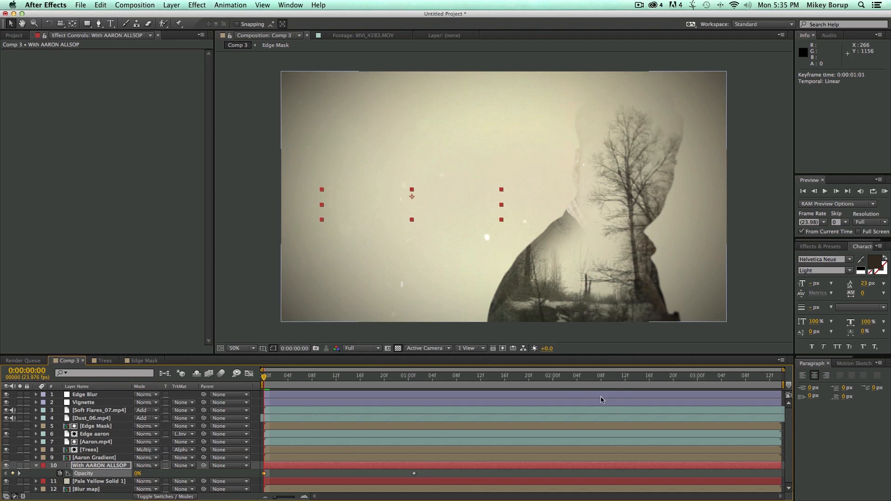
{"action": "left_click_drag", "start_coordinate": [568, 376], "coordinate": [607, 376]}
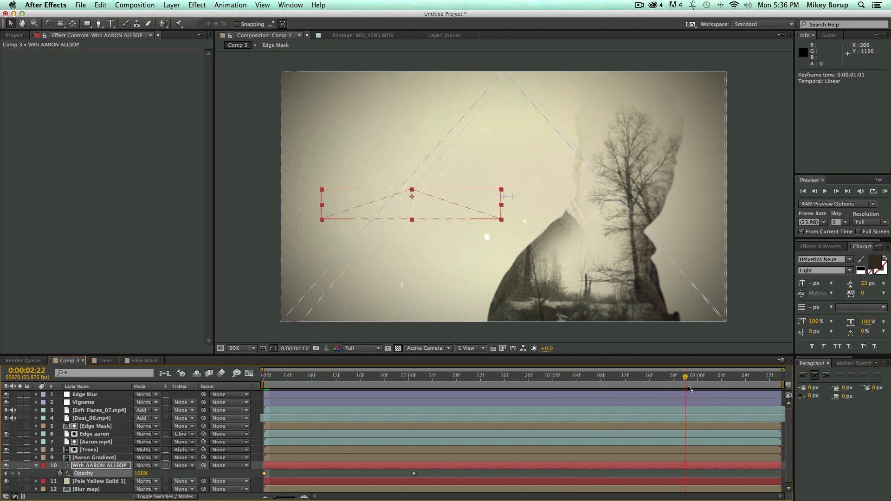
{"action": "left_click_drag", "start_coordinate": [134, 474], "coordinate": [142, 474]}
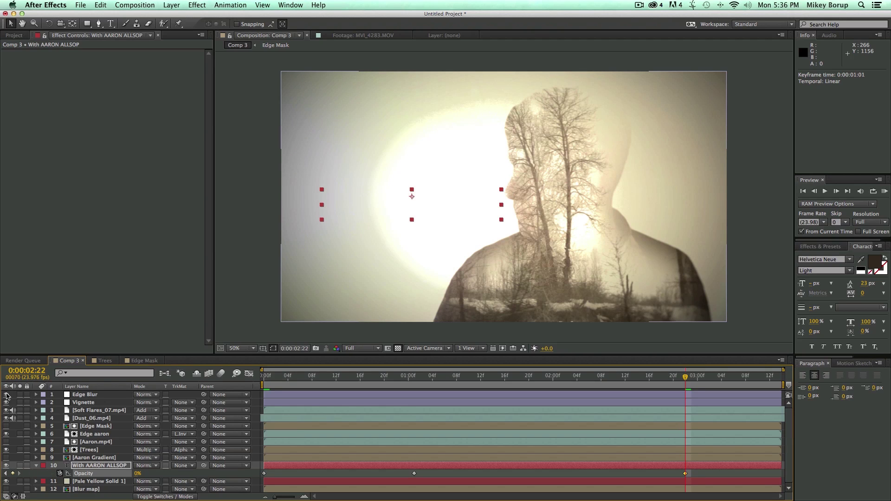
{"action": "left_click", "coordinate": [79, 395]}
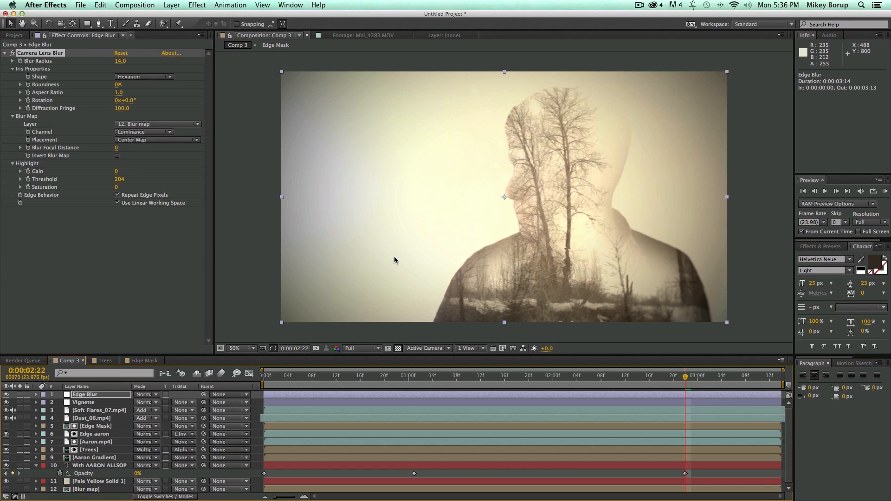
- Return to the first frame and play back the composition preview
{"action": "key", "text": "Home"}
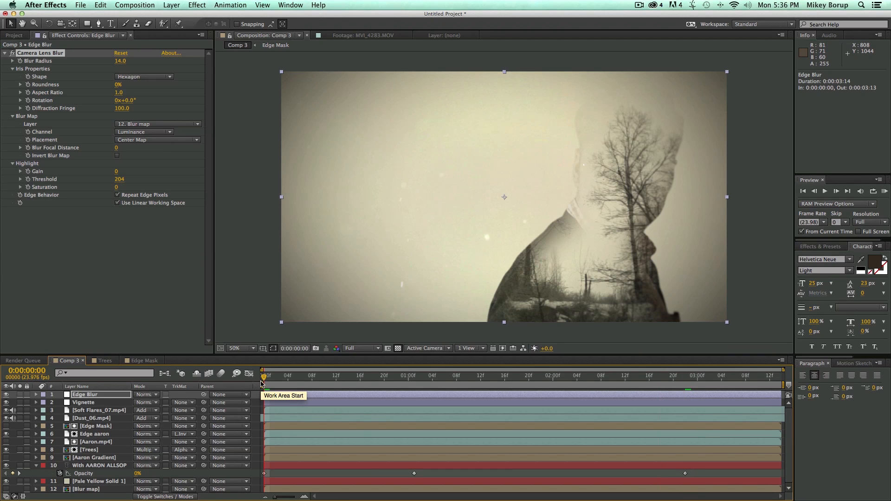
{"action": "key", "text": "space"}
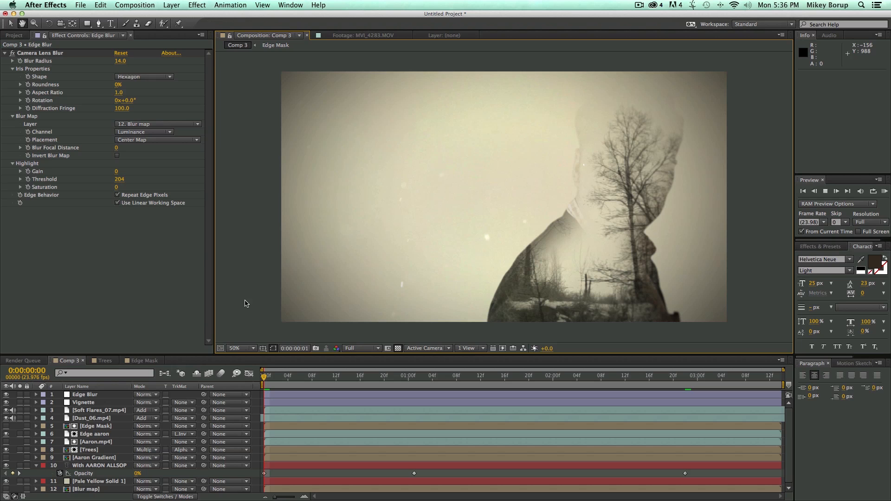